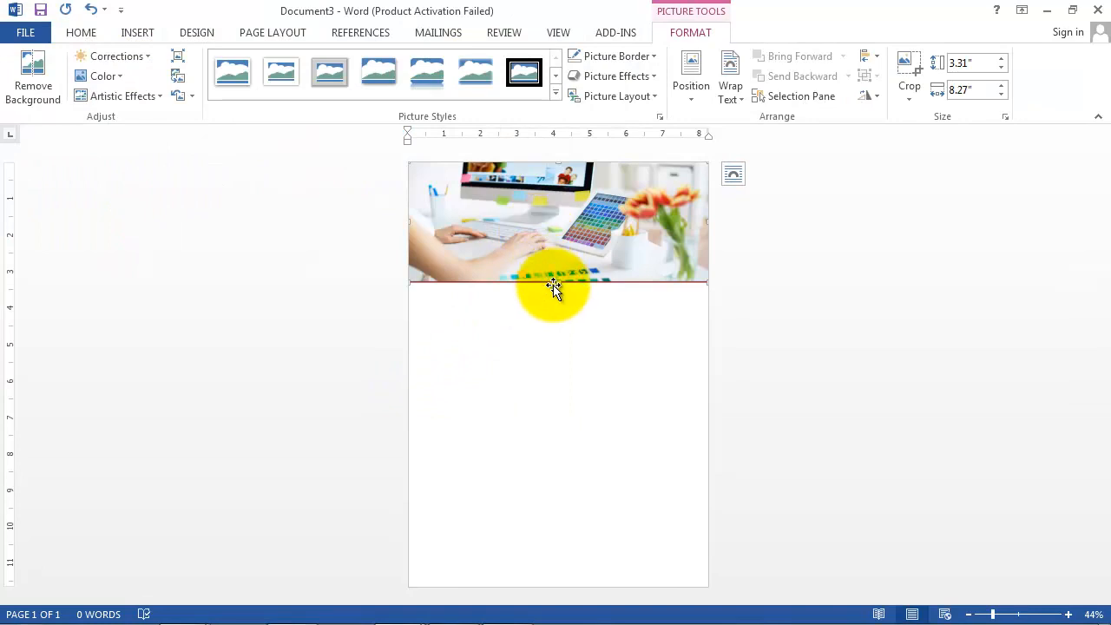
Step: Stretch the header photo down until it is 3.79 inches high by 8.27 inches wide
left_click_drag(557, 284, 562, 299)
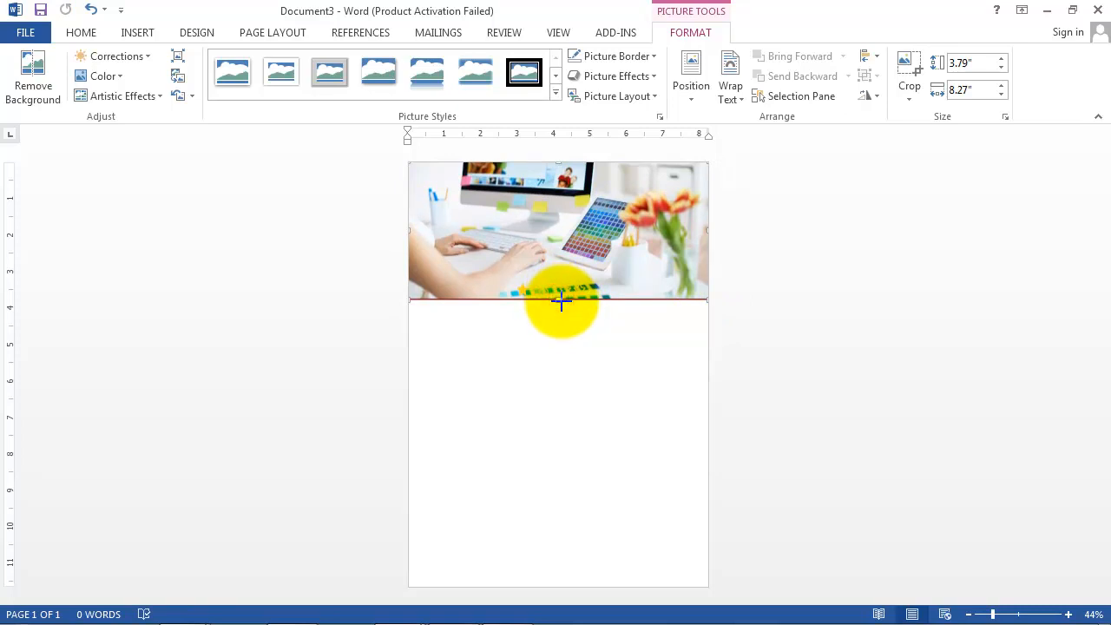
Step: Draw a 1.29-inch full-width rectangle under the photo, filled navy with no outline
left_click(137, 32)
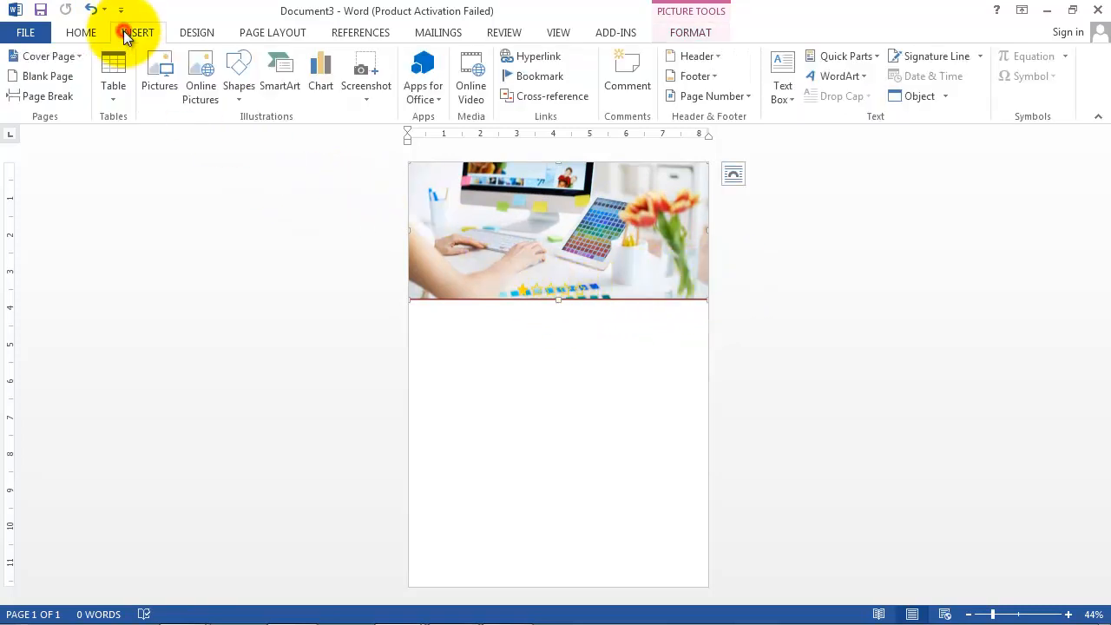
left_click(235, 84)
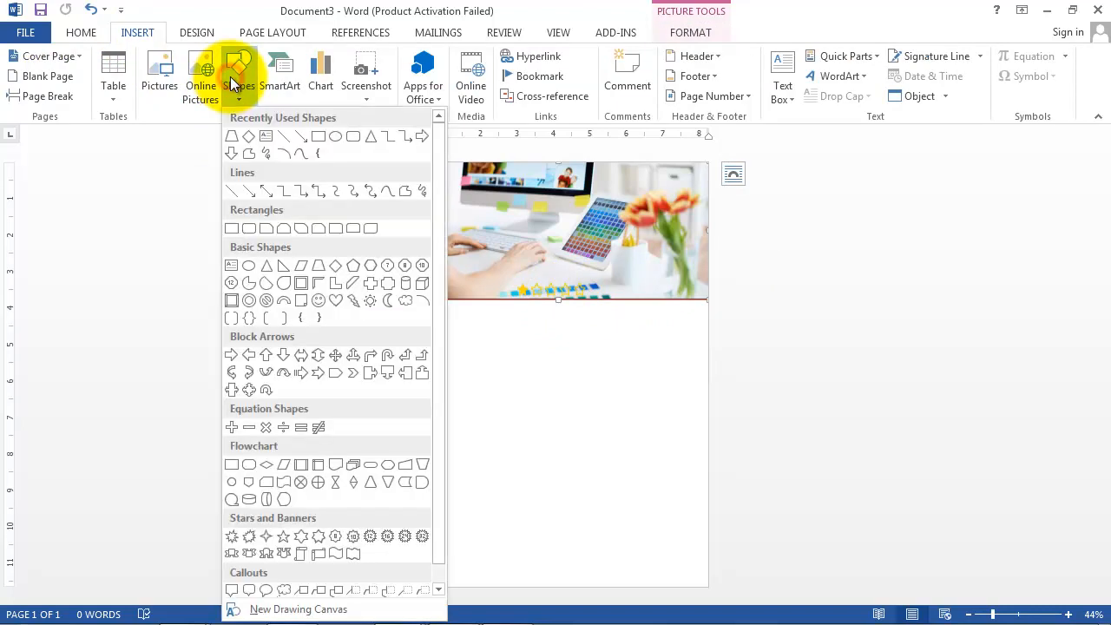
left_click(318, 142)
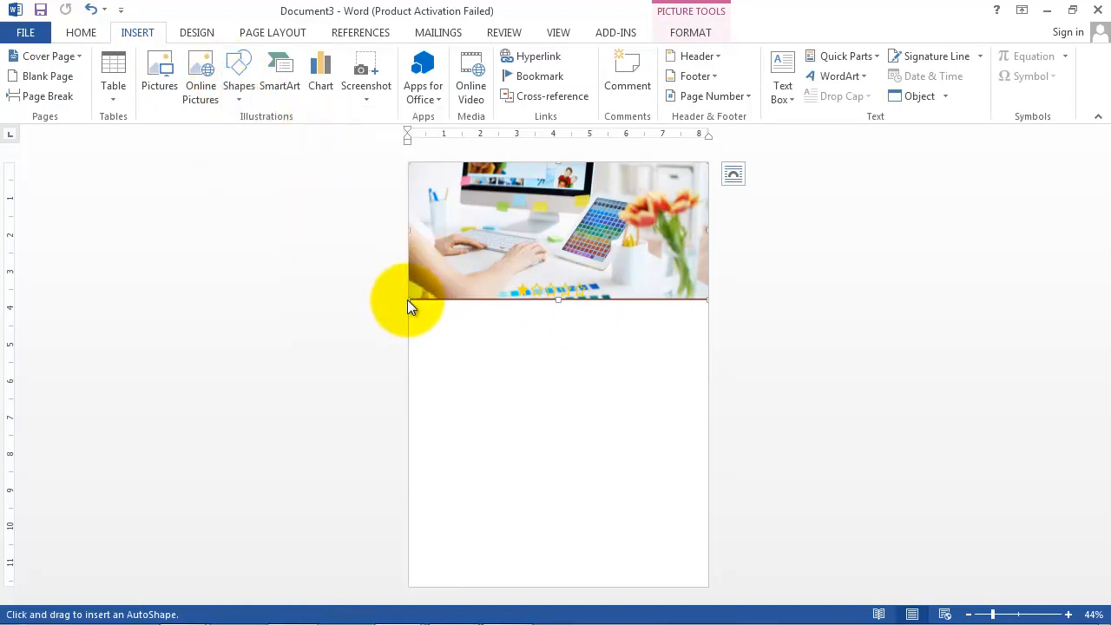
left_click_drag(407, 298, 710, 345)
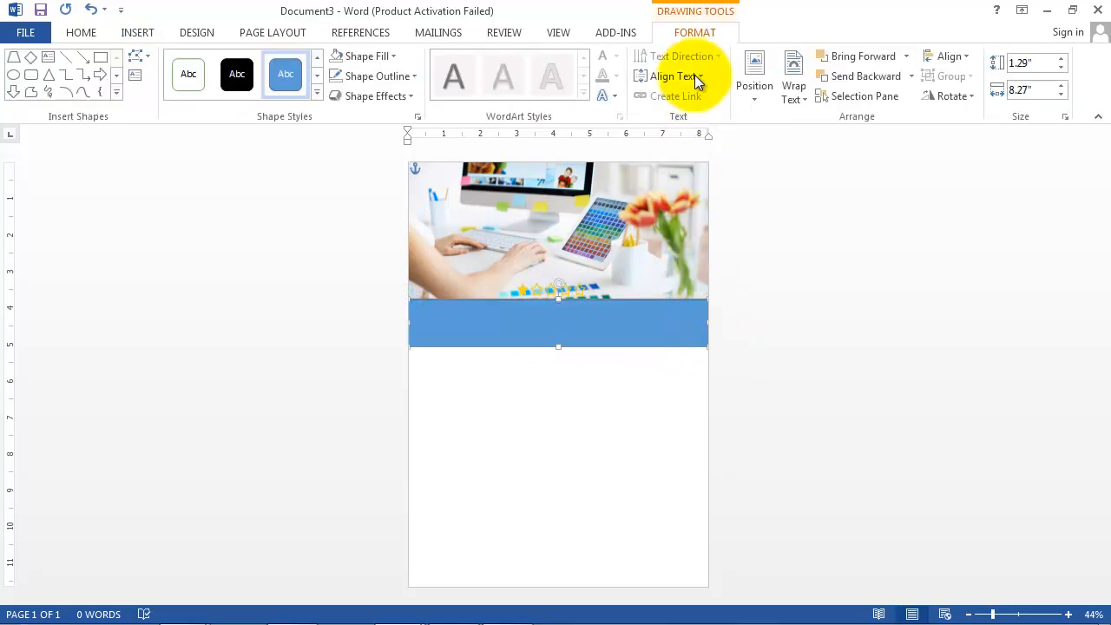
left_click(696, 33)
left_click(389, 56)
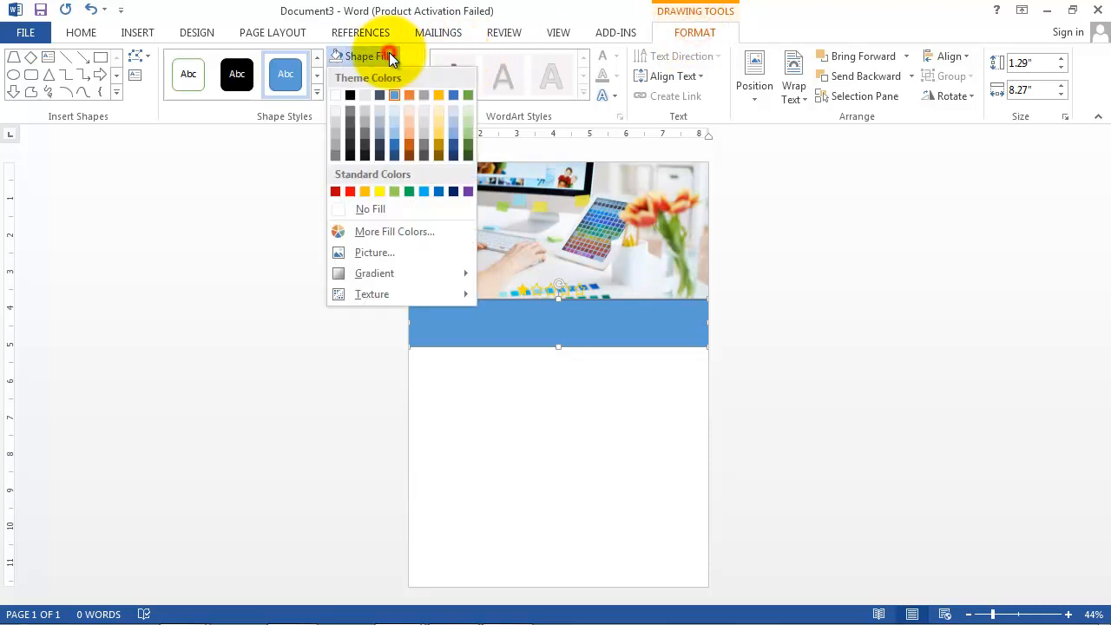
left_click(453, 190)
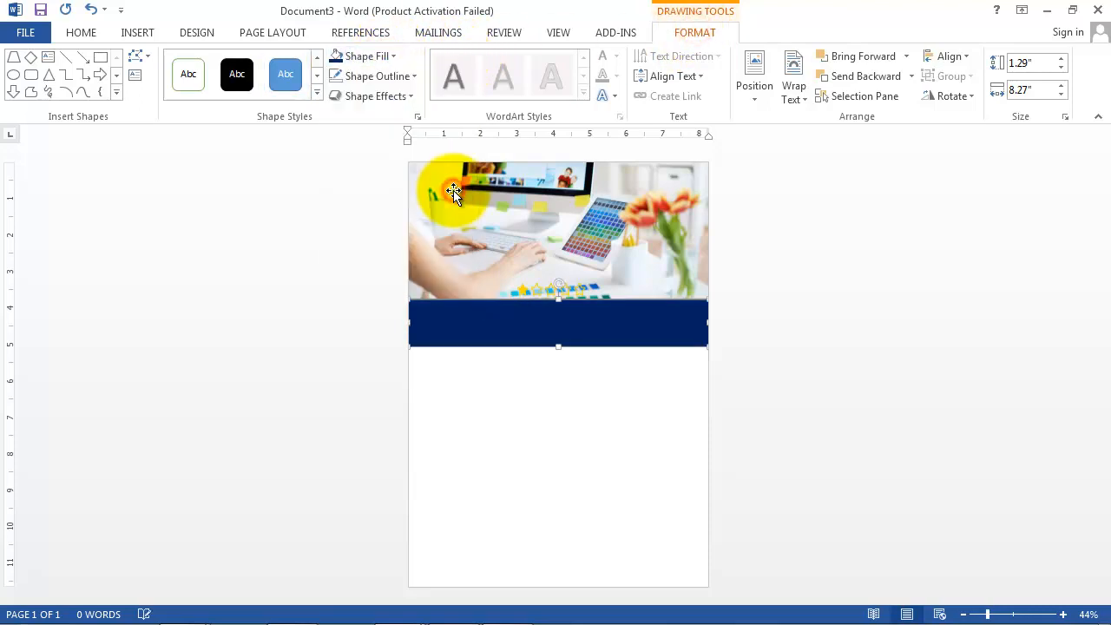
left_click(414, 77)
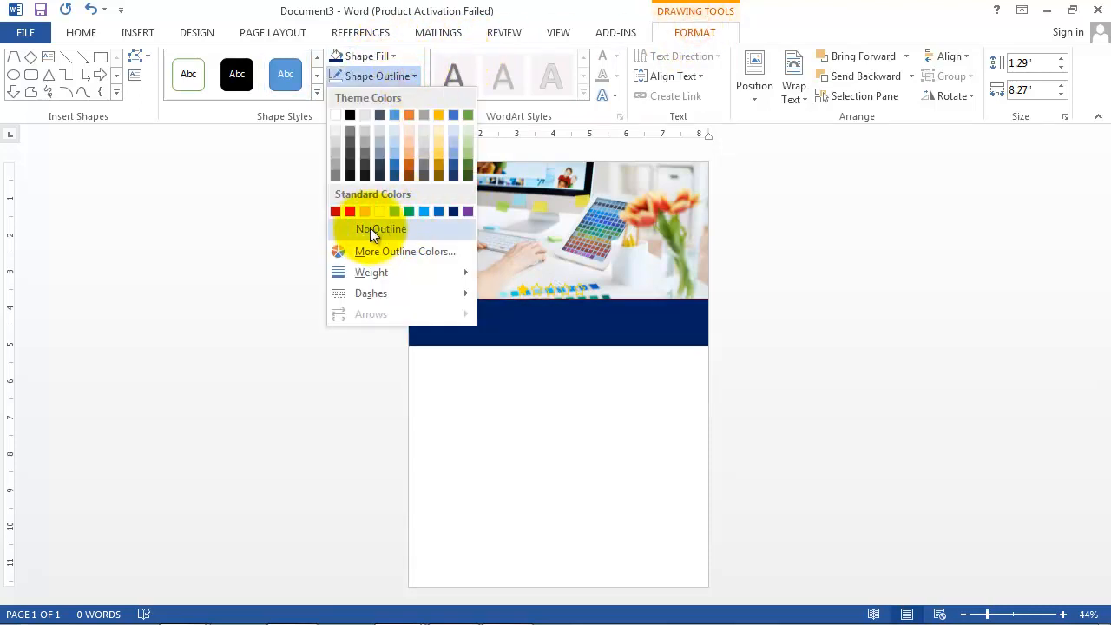
left_click(392, 228)
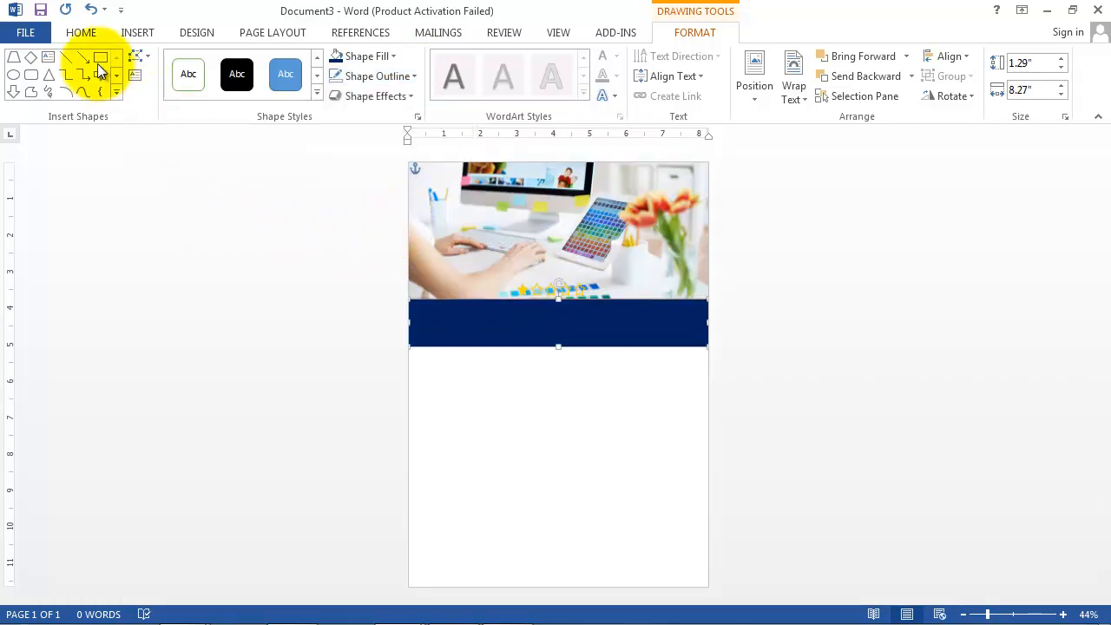
left_click(136, 35)
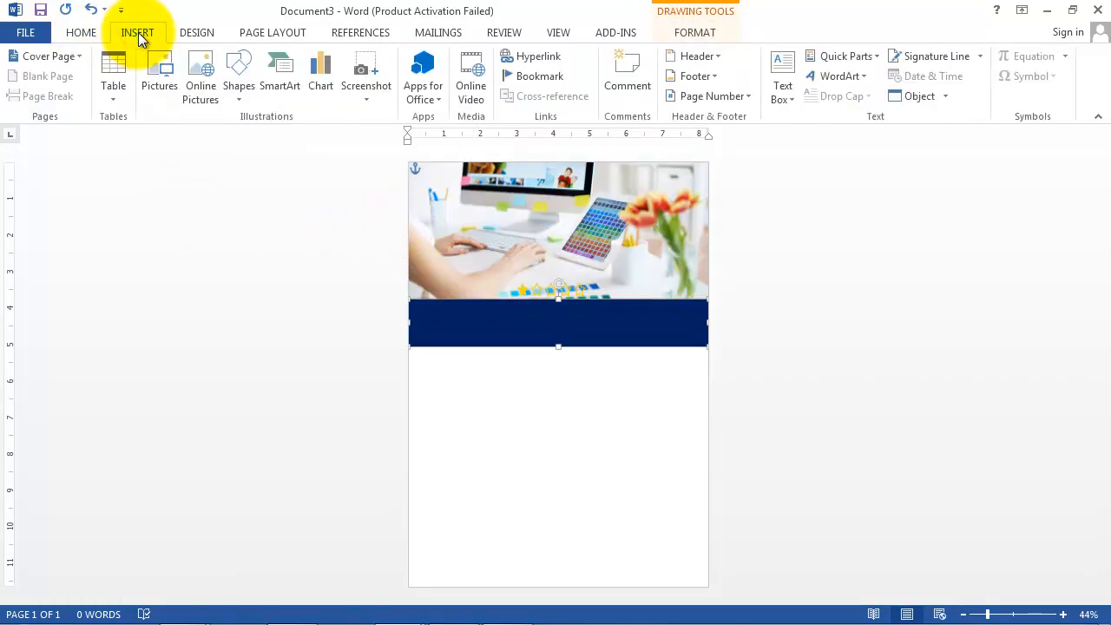
Step: Draw a 1.48-inch band below the navy one, filled Blue Accent 1 Lighter 80%, with no outline
left_click(241, 93)
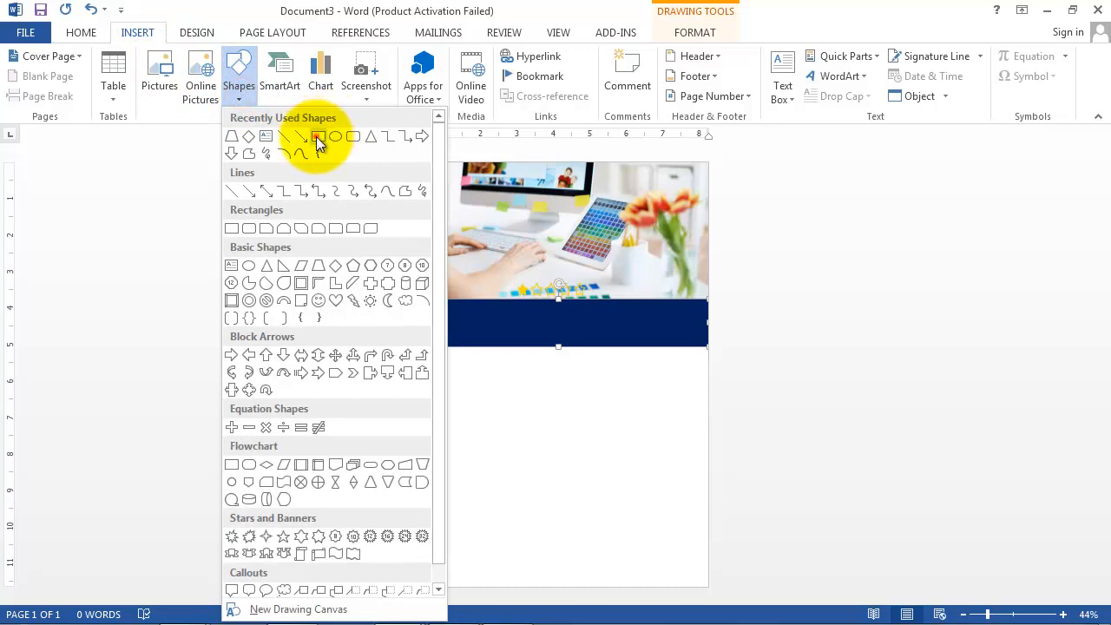
left_click(318, 139)
left_click_drag(407, 346, 703, 401)
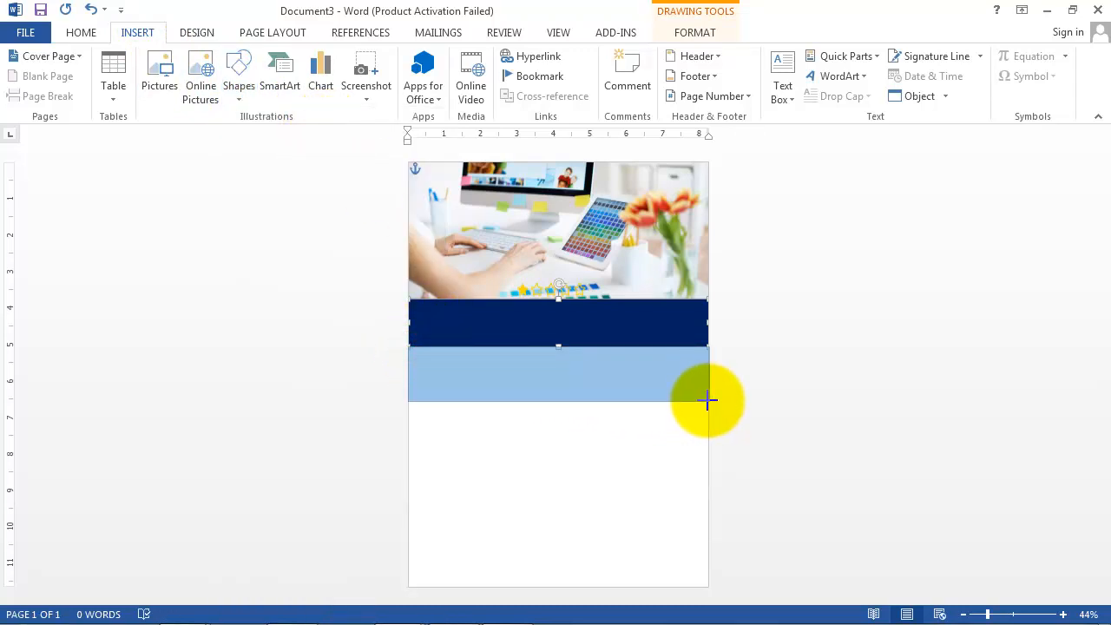
left_click_drag(708, 400, 708, 400)
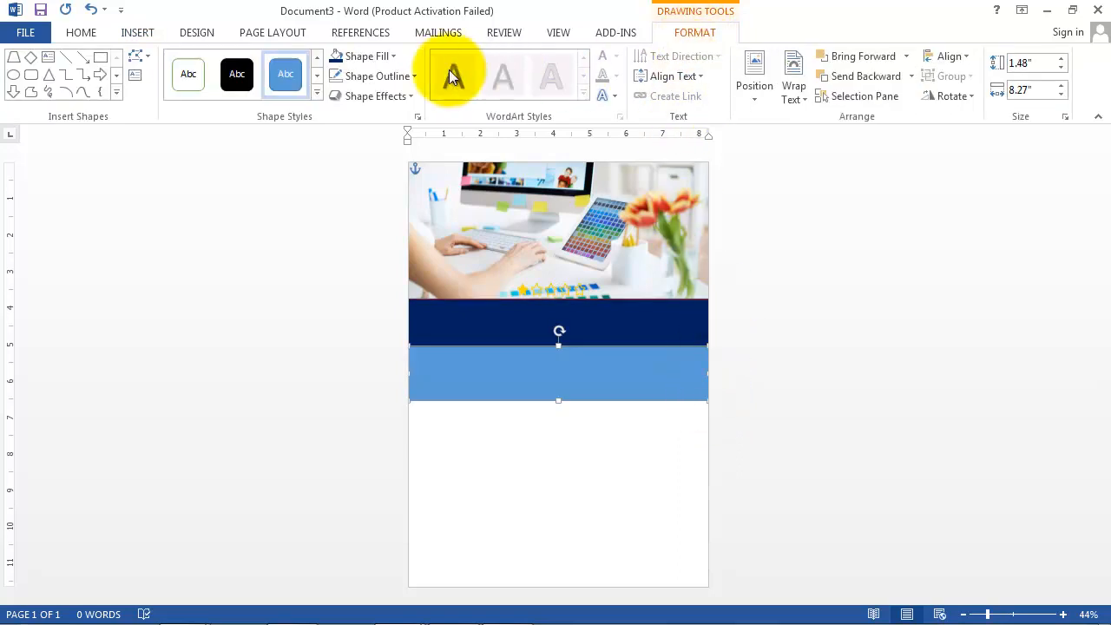
left_click(394, 55)
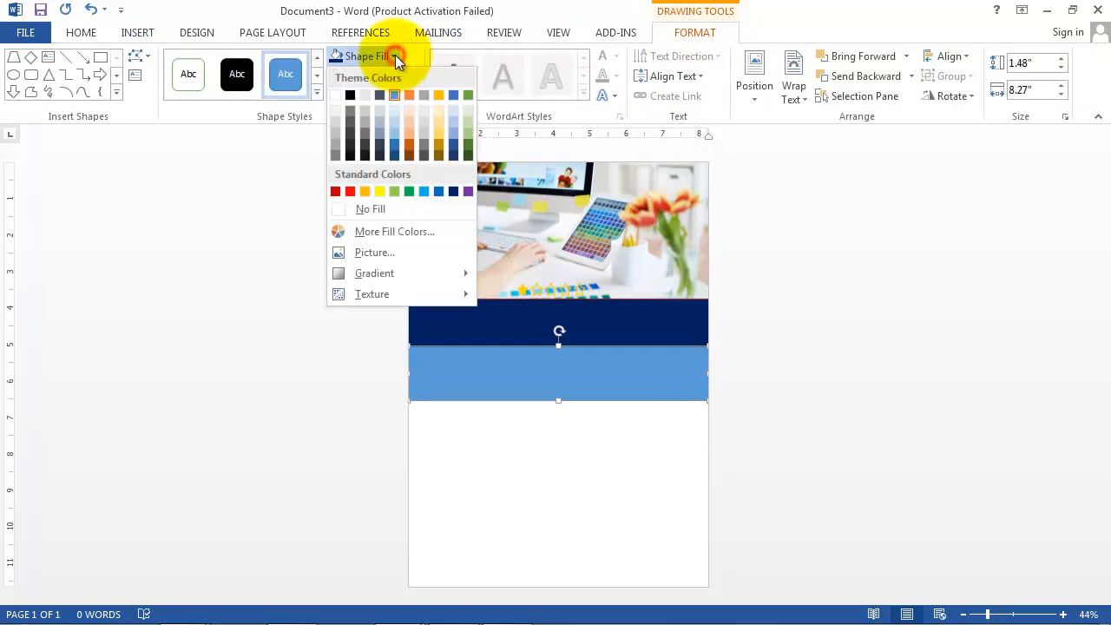
left_click(394, 125)
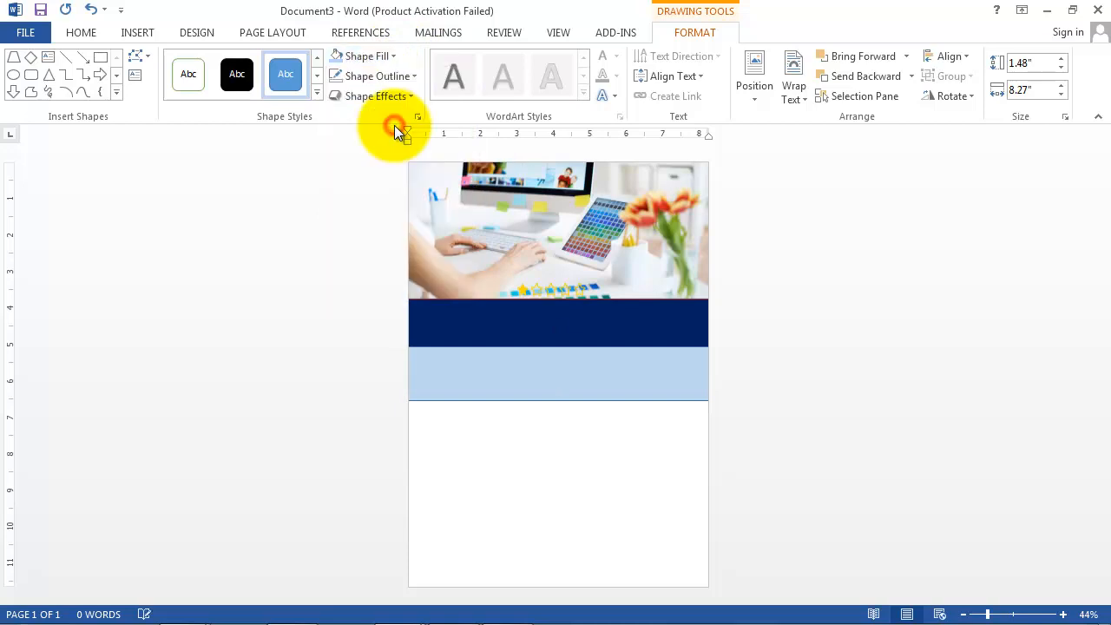
left_click(414, 76)
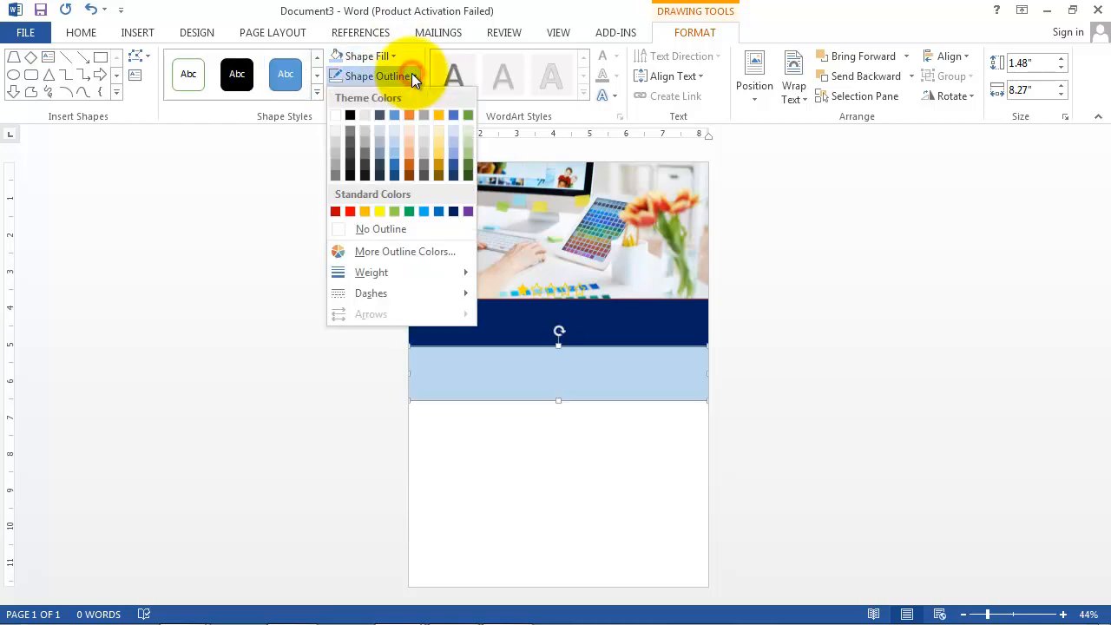
left_click(372, 230)
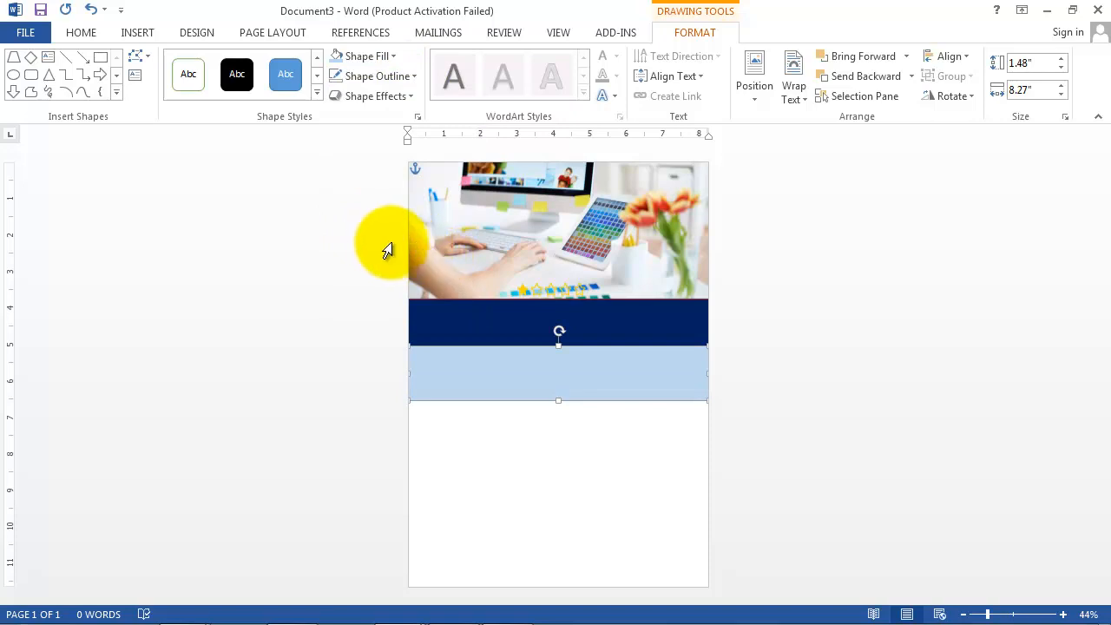
left_click(131, 35)
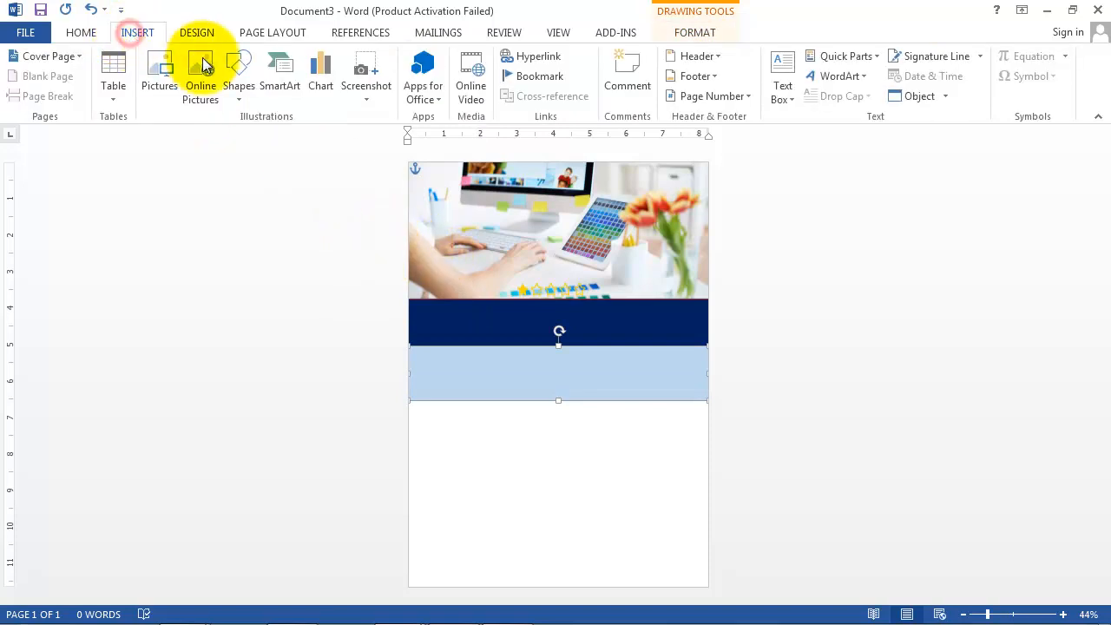
Step: Draw a 2.07-inch navy band under the light-blue band with no outline
left_click(240, 94)
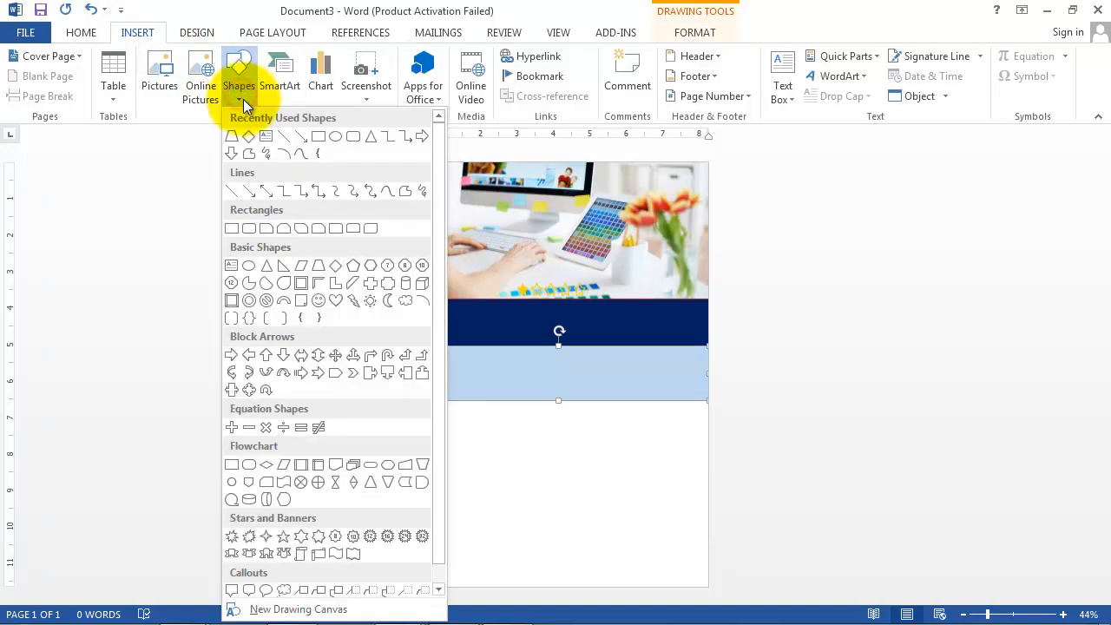
left_click(318, 136)
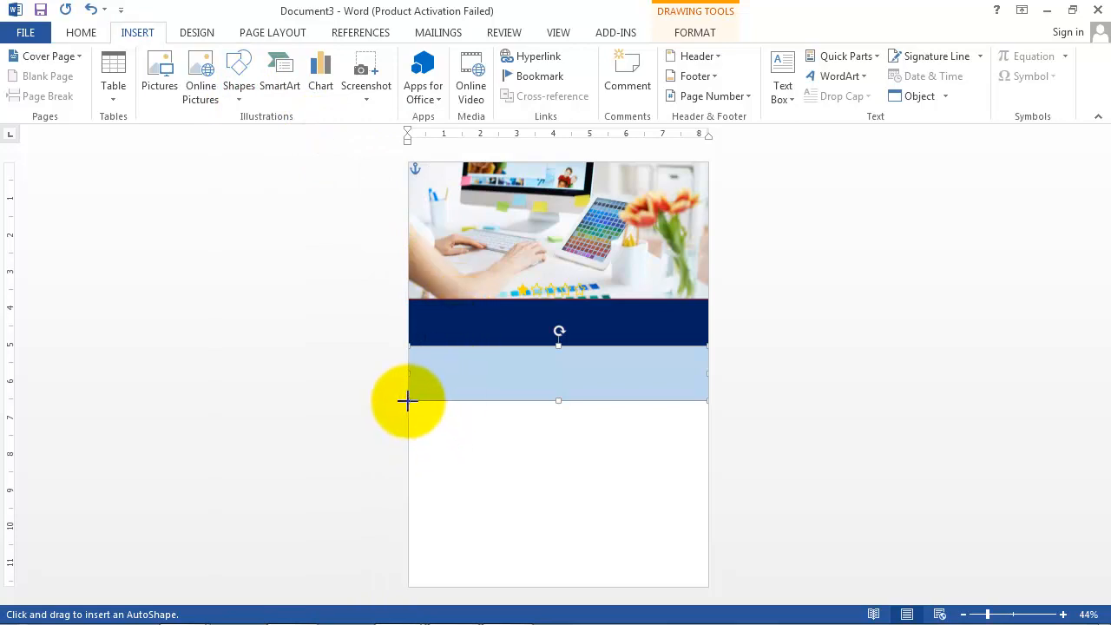
mouse_move(409, 400)
left_mouse_down()
mouse_move(700, 456)
mouse_move(707, 478)
left_mouse_up()
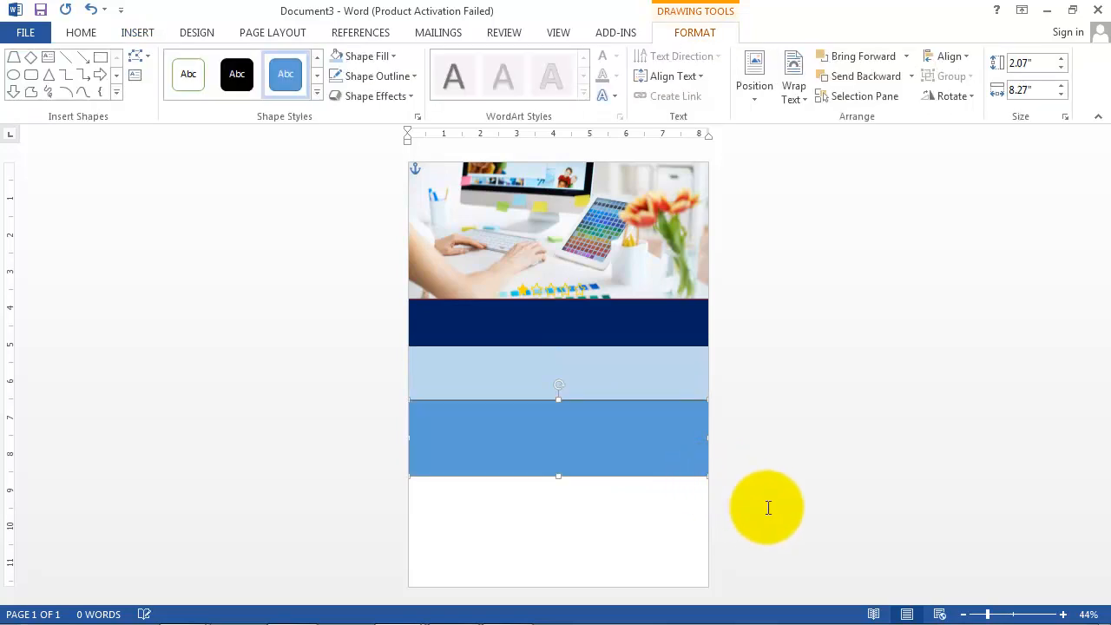
left_click(396, 56)
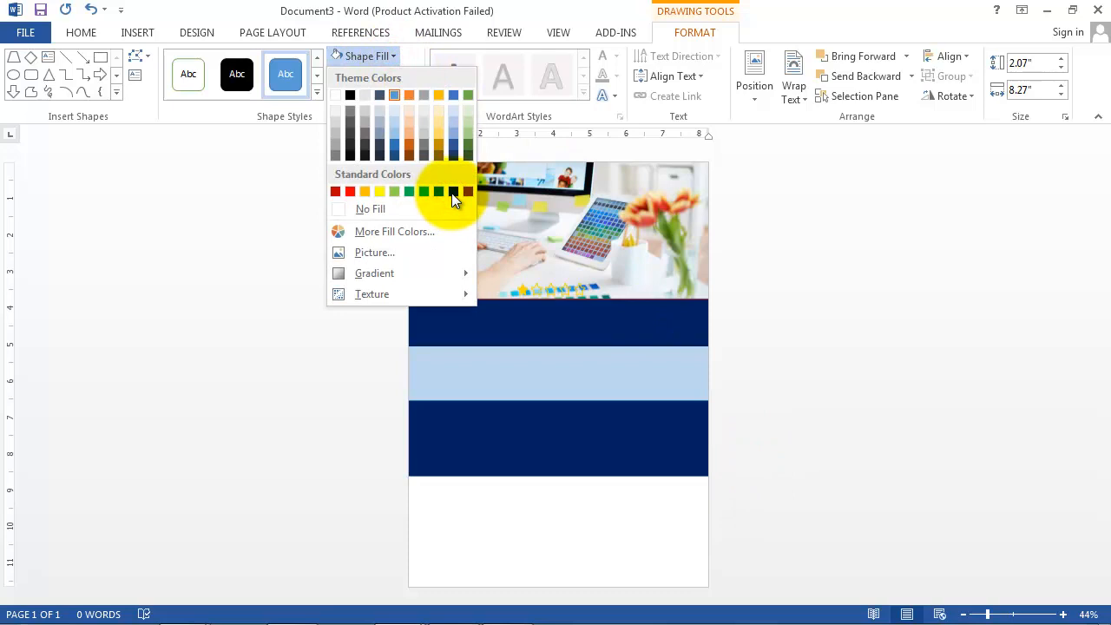
left_click(452, 192)
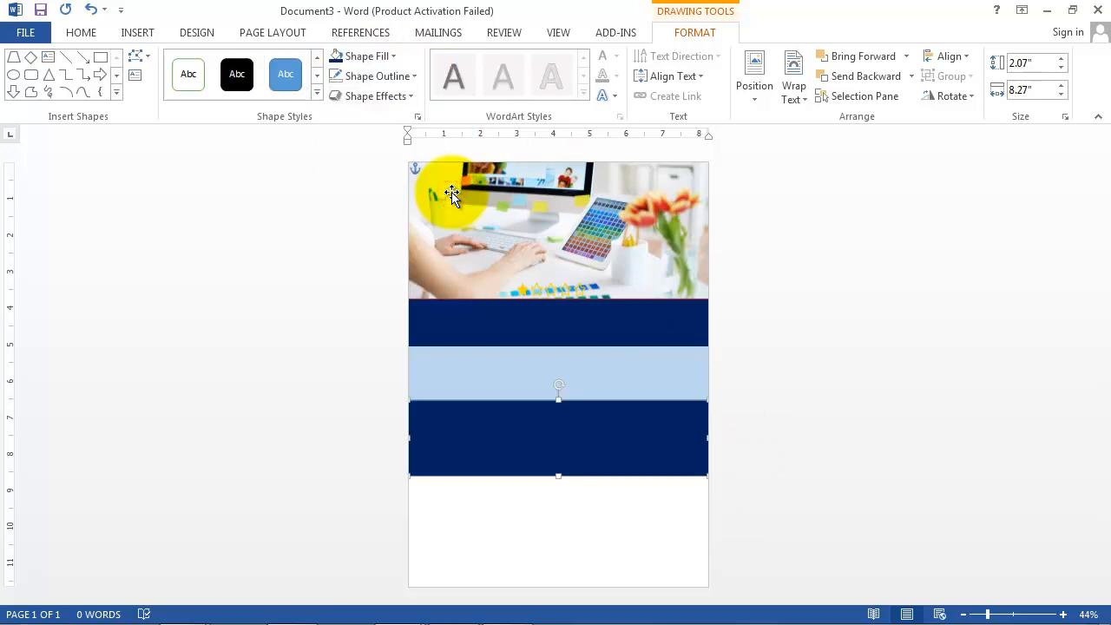
left_click(701, 32)
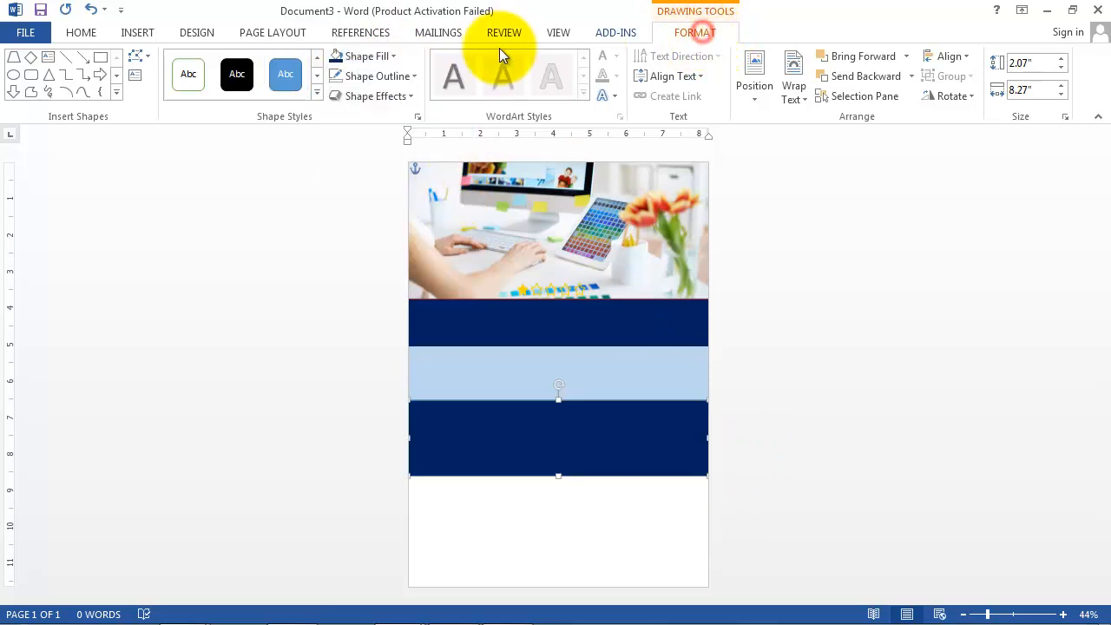
left_click(412, 77)
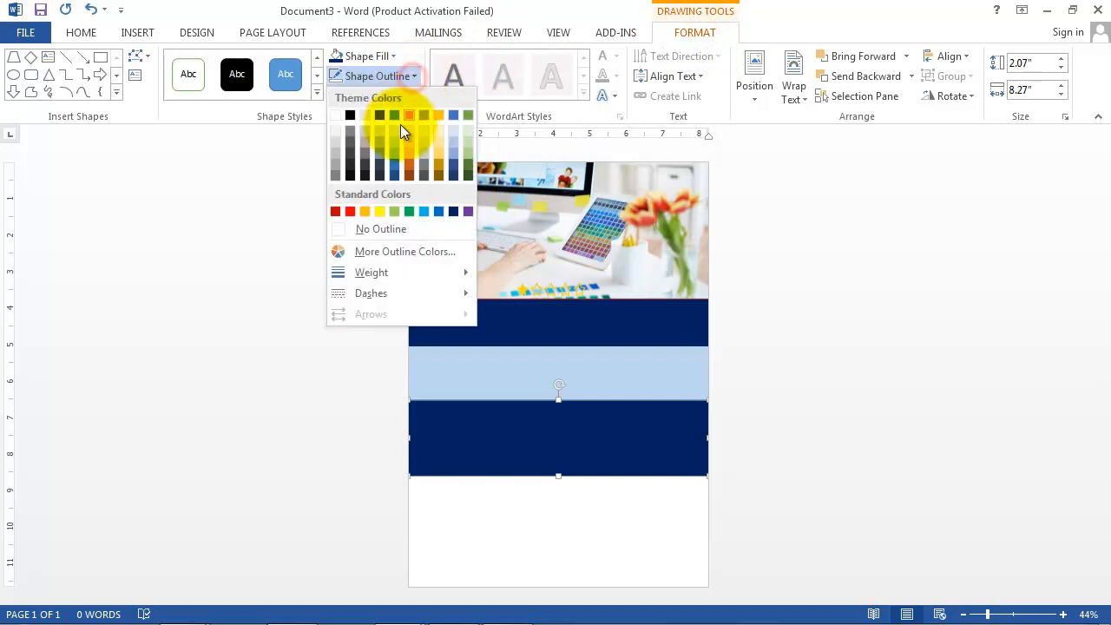
left_click(381, 229)
left_click(762, 399)
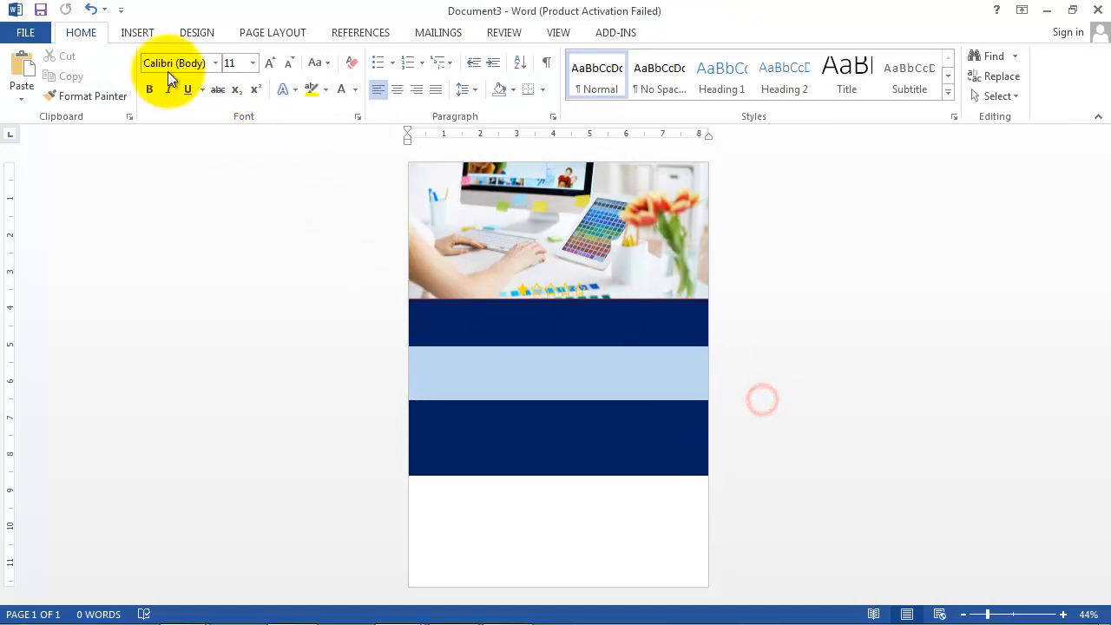
Step: Draw a 2.07-inch rectangle below the lower navy band, fill it grey, and remove its outline
left_click(135, 33)
left_click(236, 96)
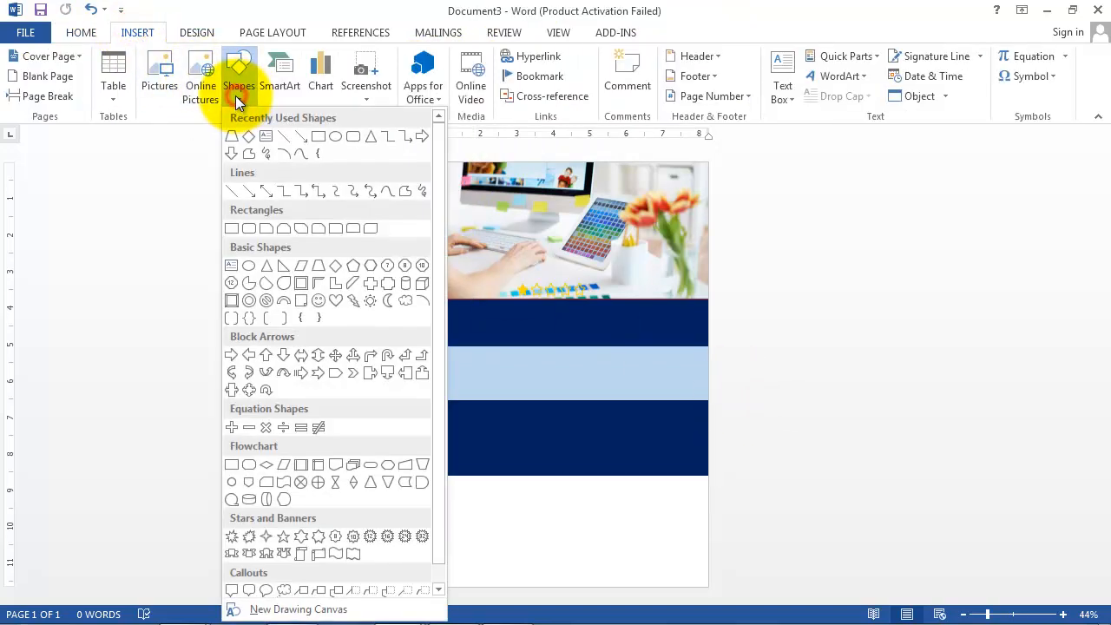
left_click(314, 137)
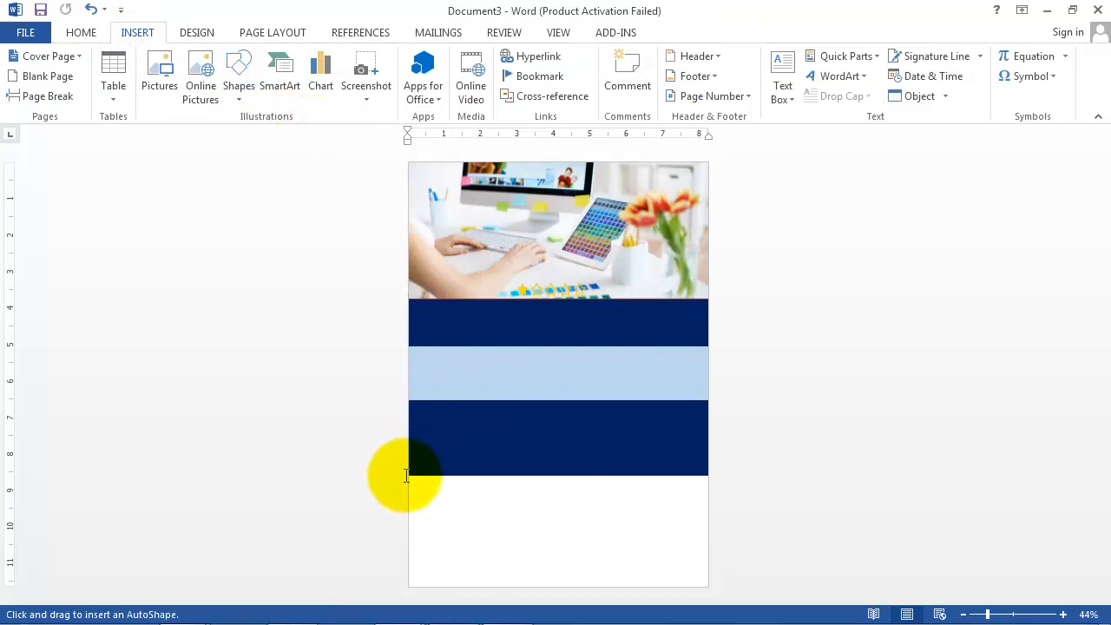
mouse_move(408, 476)
left_mouse_down()
mouse_move(687, 524)
mouse_move(709, 551)
left_mouse_up()
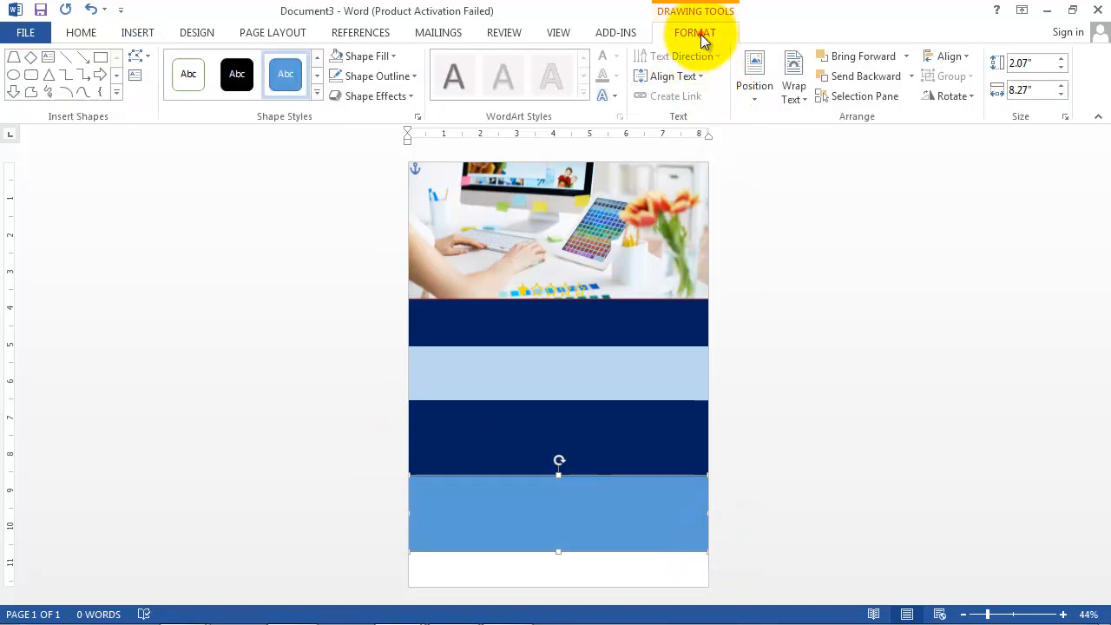
left_click(395, 56)
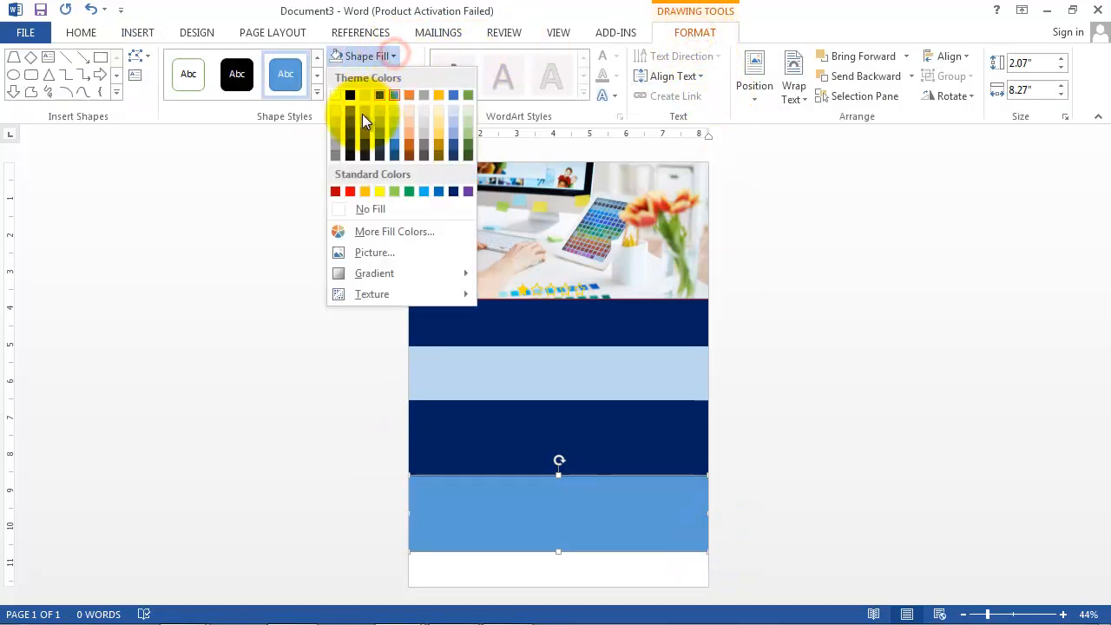
left_click(331, 129)
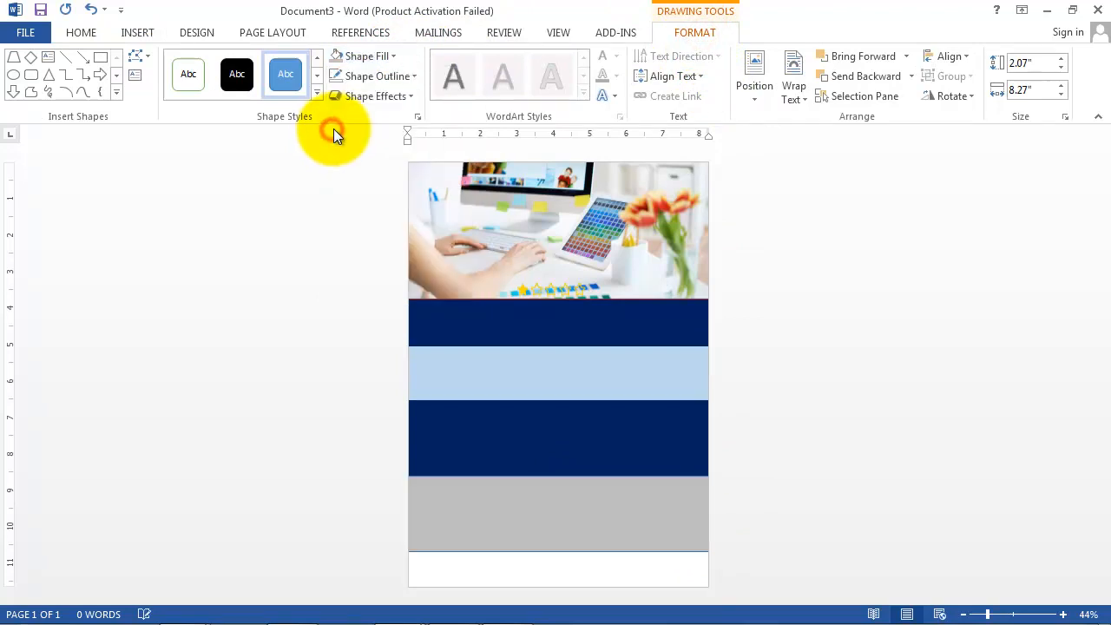
left_click(408, 75)
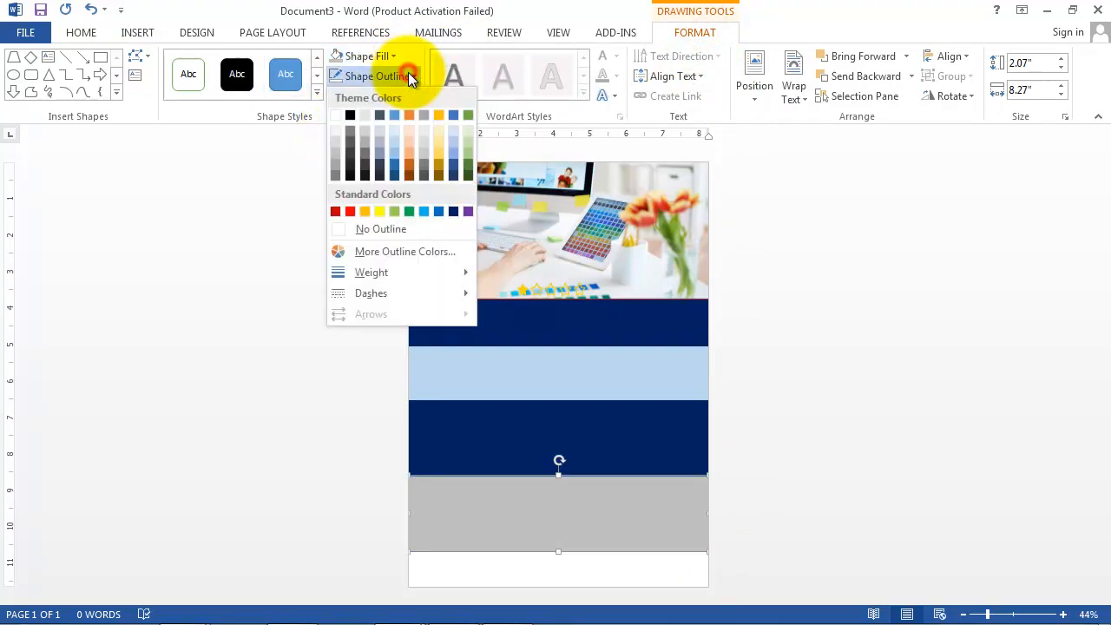
left_click(394, 228)
left_click(248, 216)
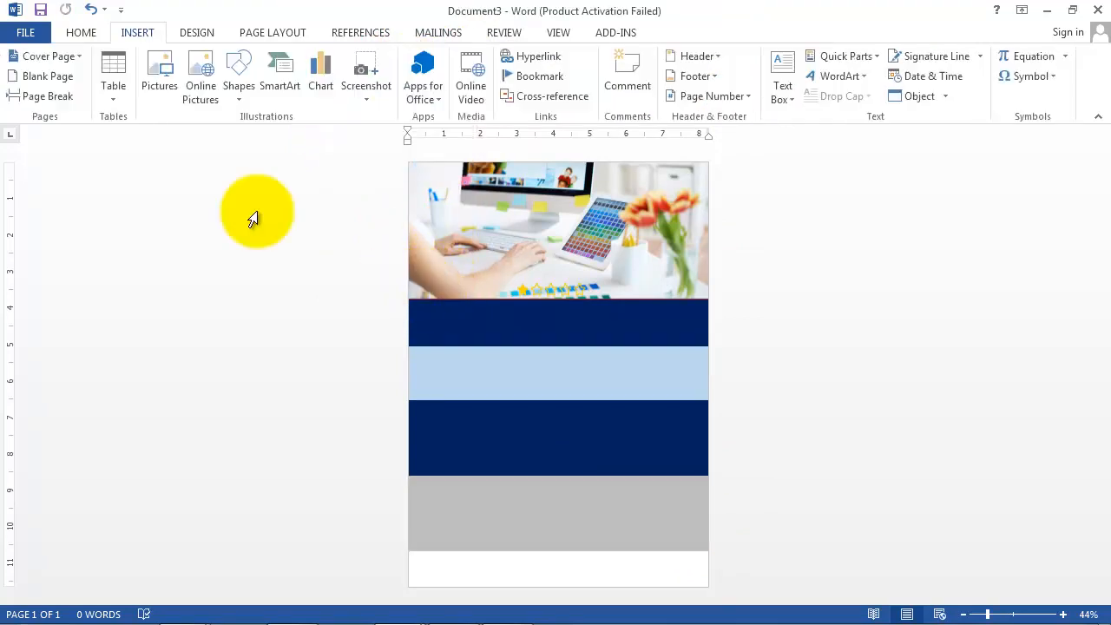
Step: Draw a 1-inch dark navy strip across the page bottom with no outline
left_click(240, 92)
left_click(314, 138)
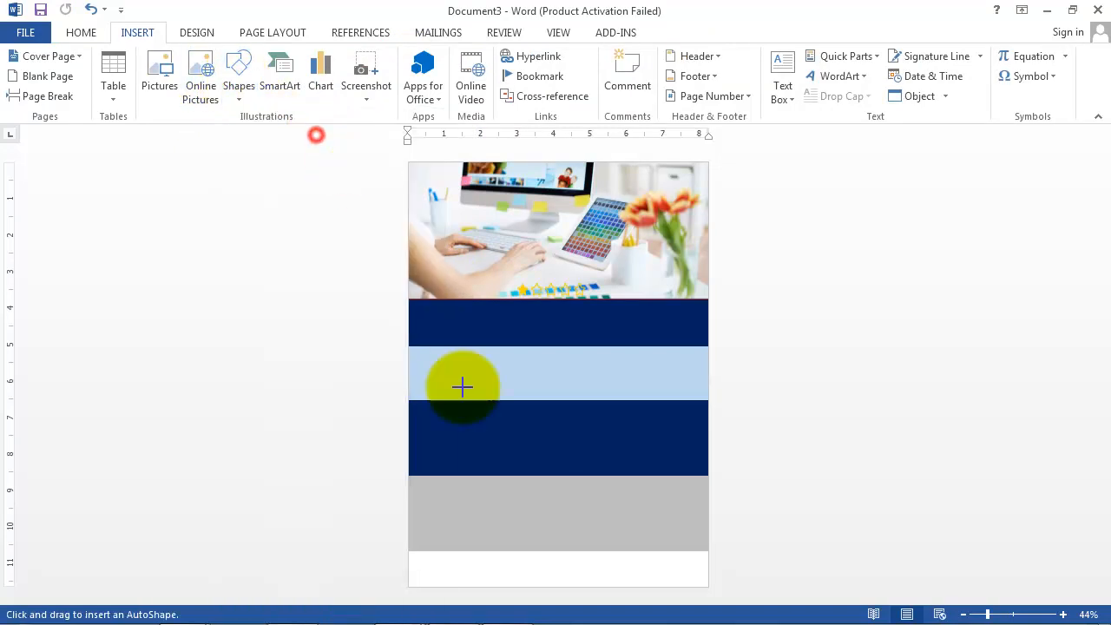
mouse_move(409, 552)
left_mouse_down()
mouse_move(565, 583)
mouse_move(722, 588)
mouse_move(699, 590)
left_mouse_up()
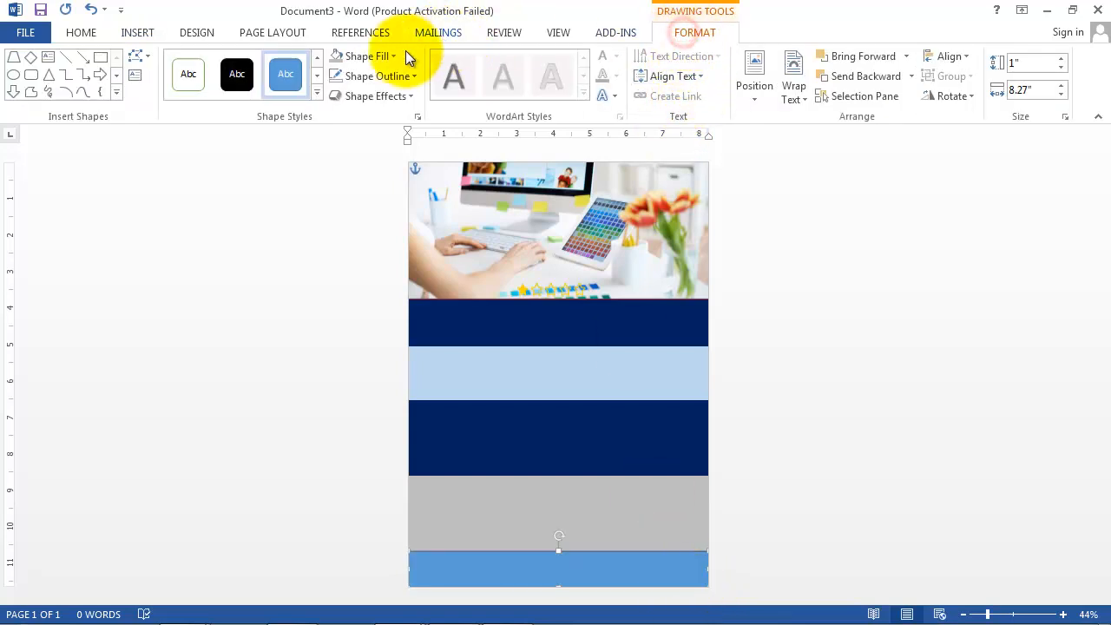
left_click(372, 56)
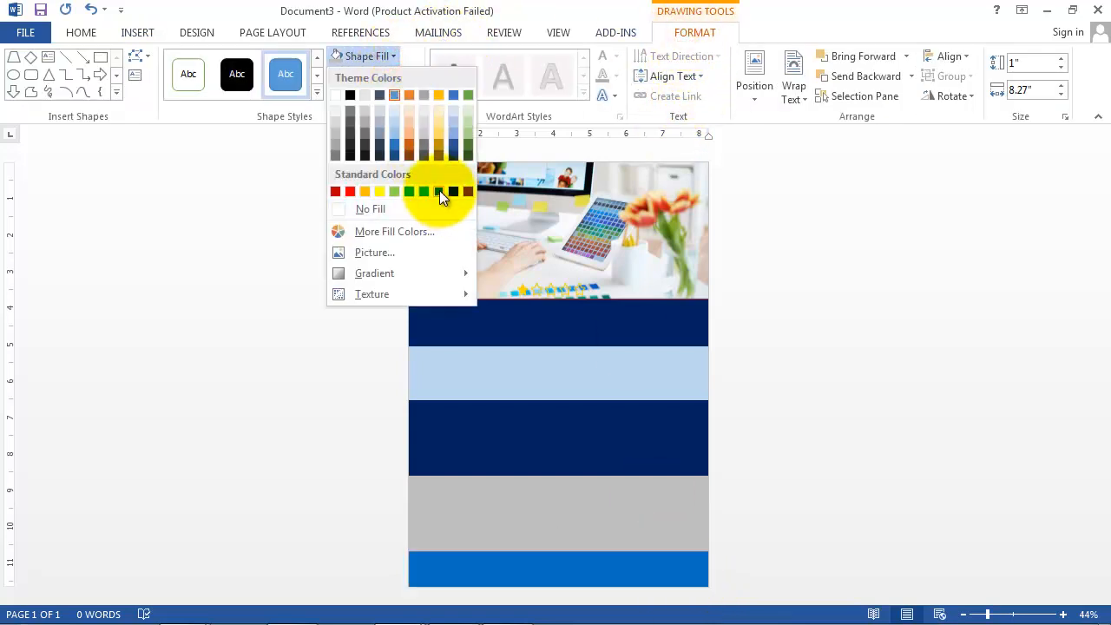
left_click(449, 190)
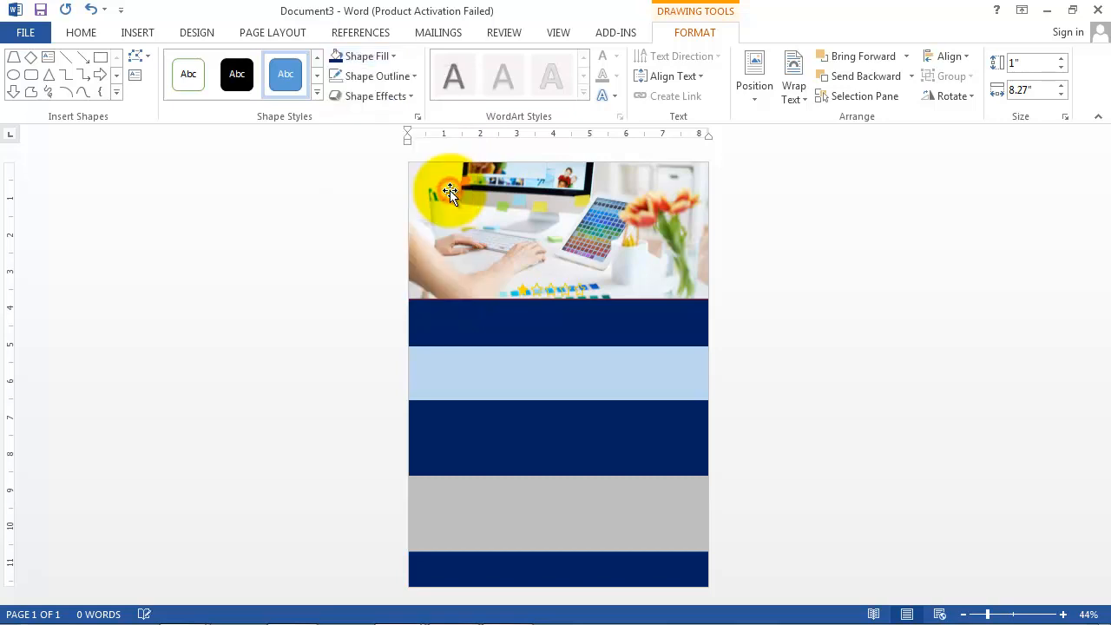
left_click(413, 76)
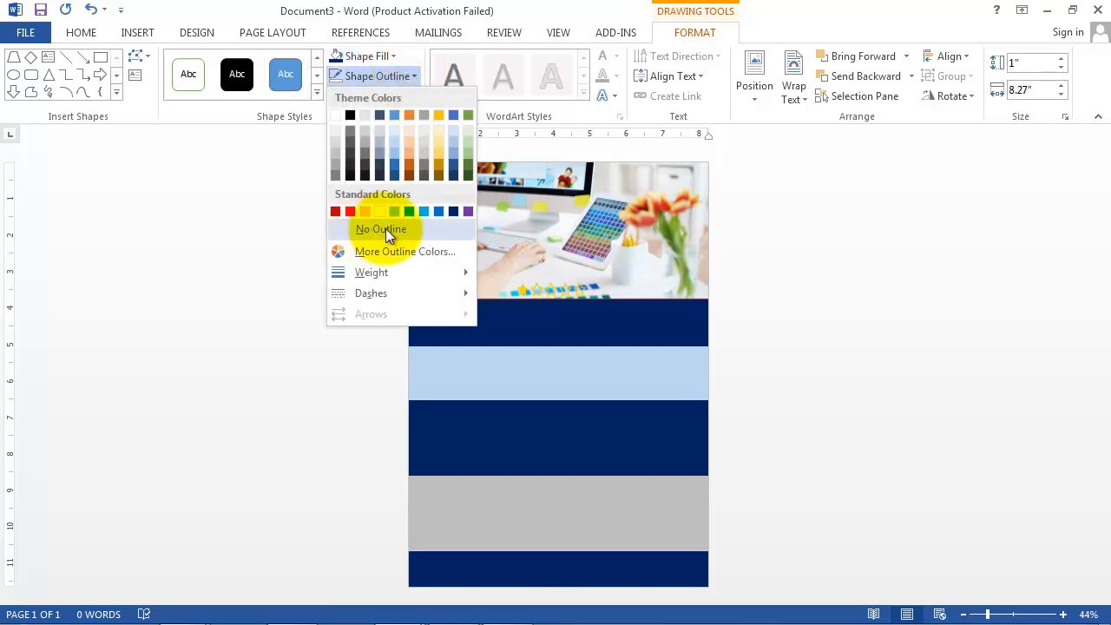
left_click(383, 229)
left_click(799, 350)
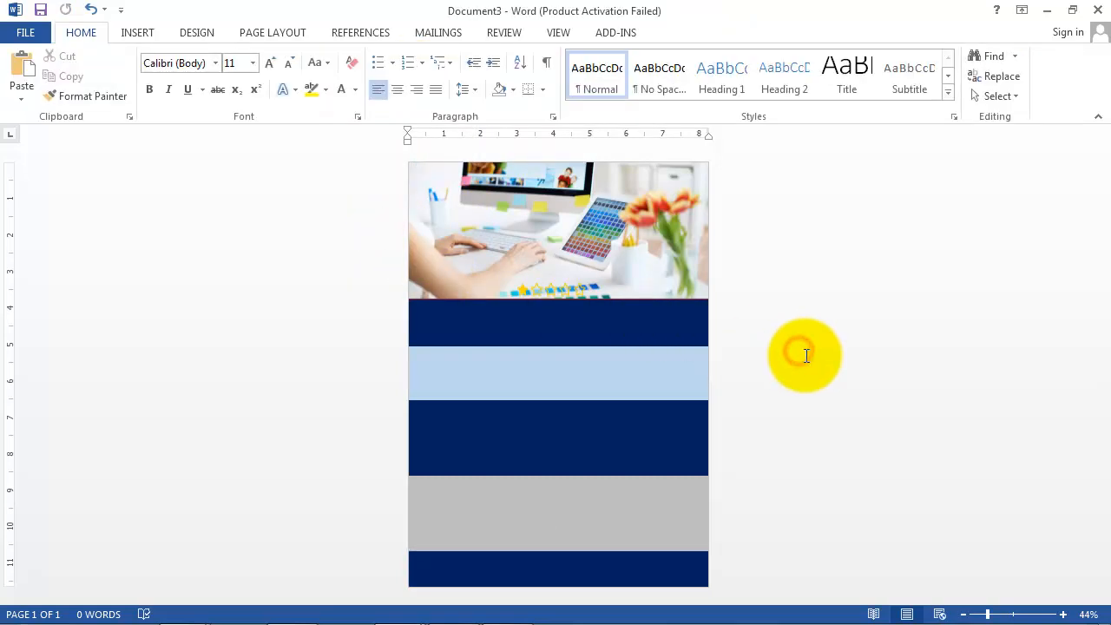
left_click(138, 32)
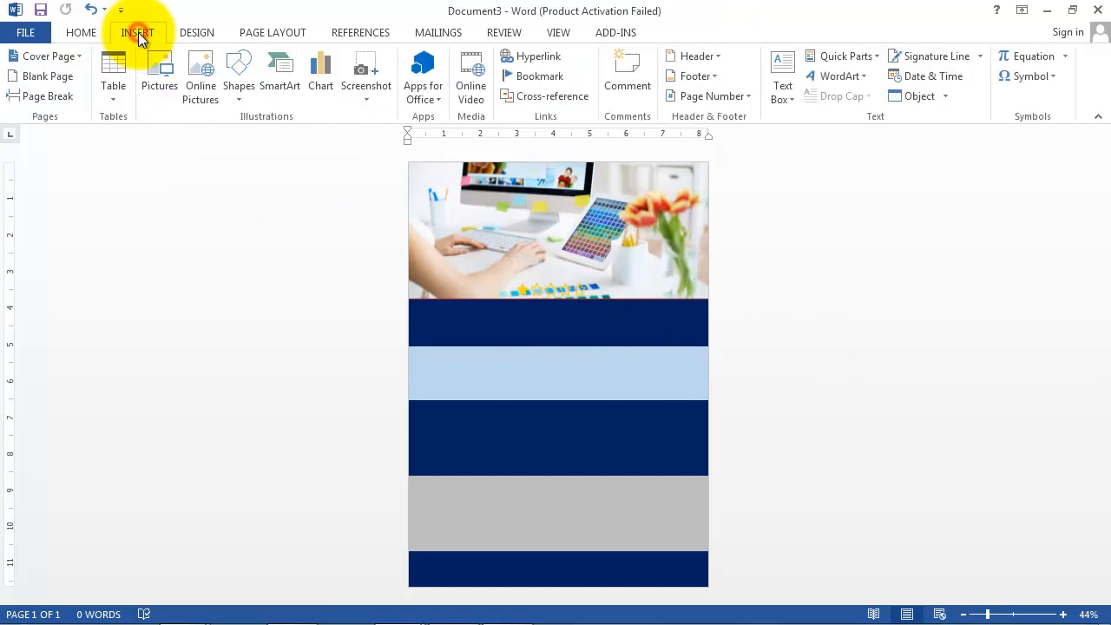
Step: Insert WordArt on the top navy band and replace its text with 'AR MULTIMEDIA COMPUTER'
left_click(829, 77)
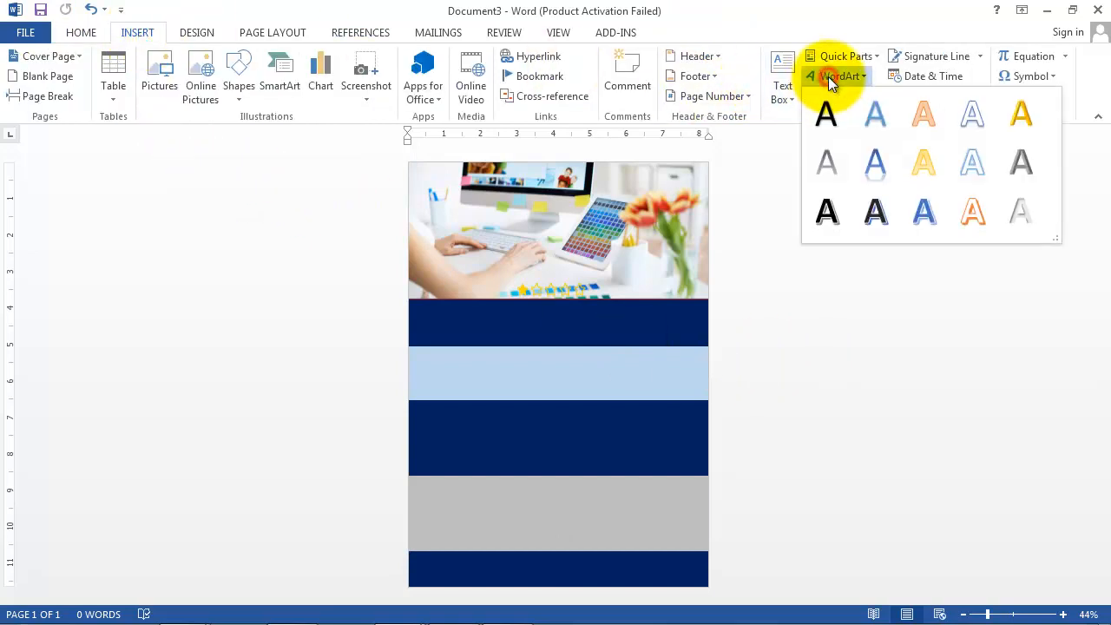
left_click(980, 118)
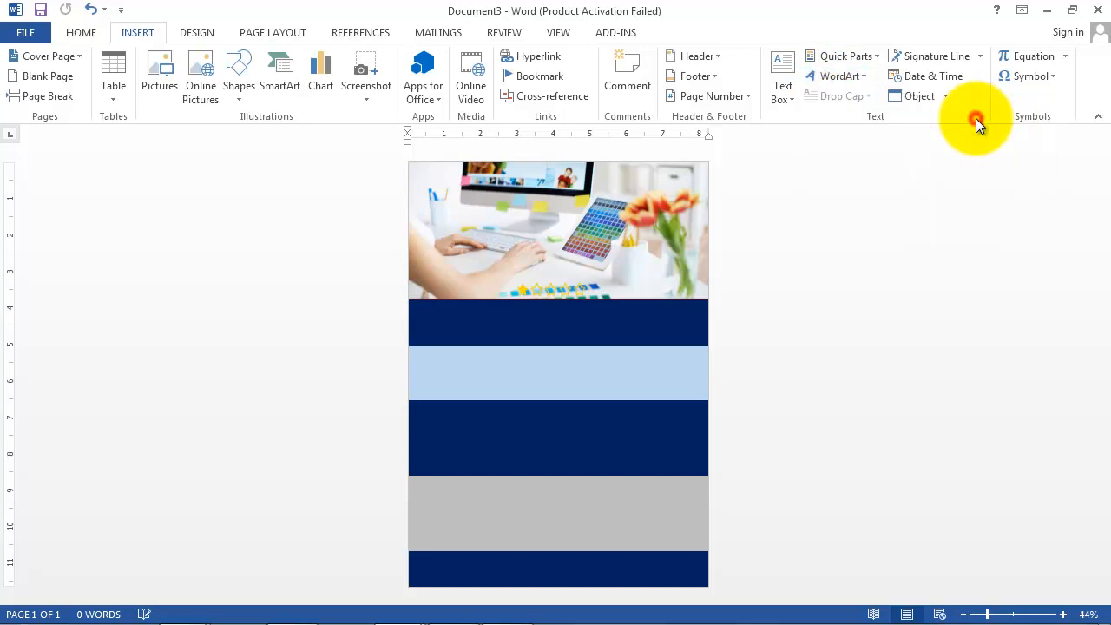
left_click_drag(487, 255, 513, 332)
left_click(452, 316)
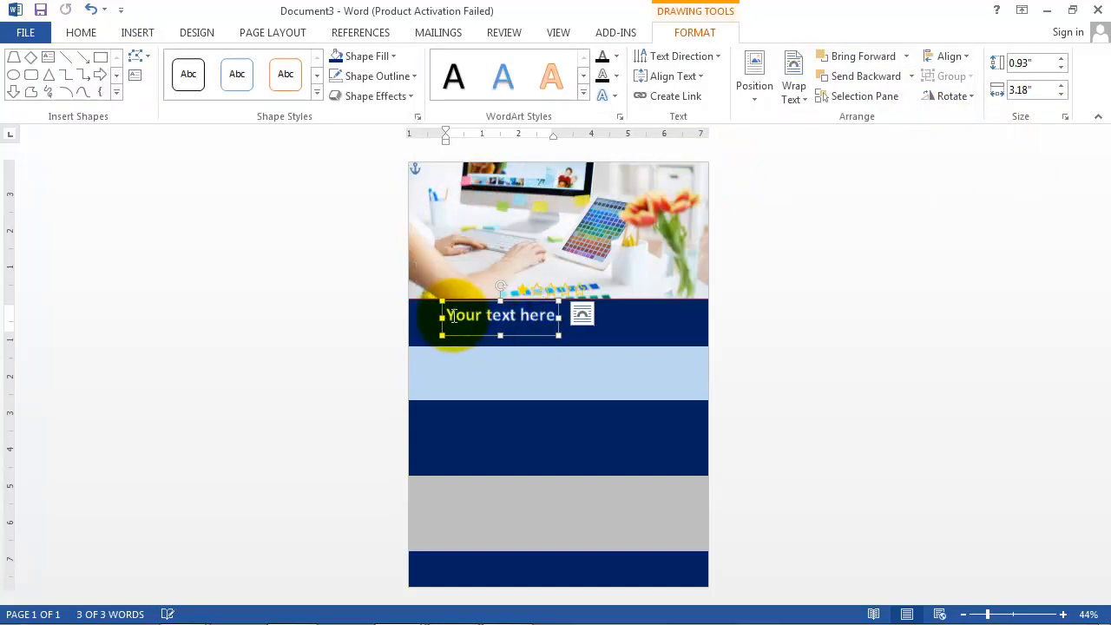
left_click_drag(449, 315, 545, 325)
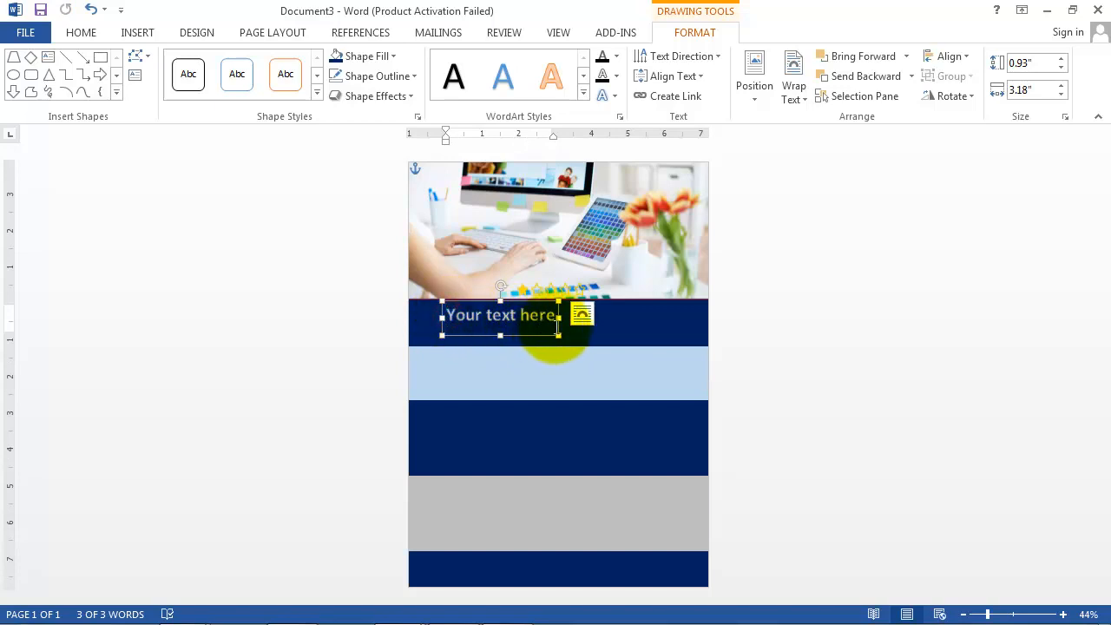
key("Delete")
type("AR")
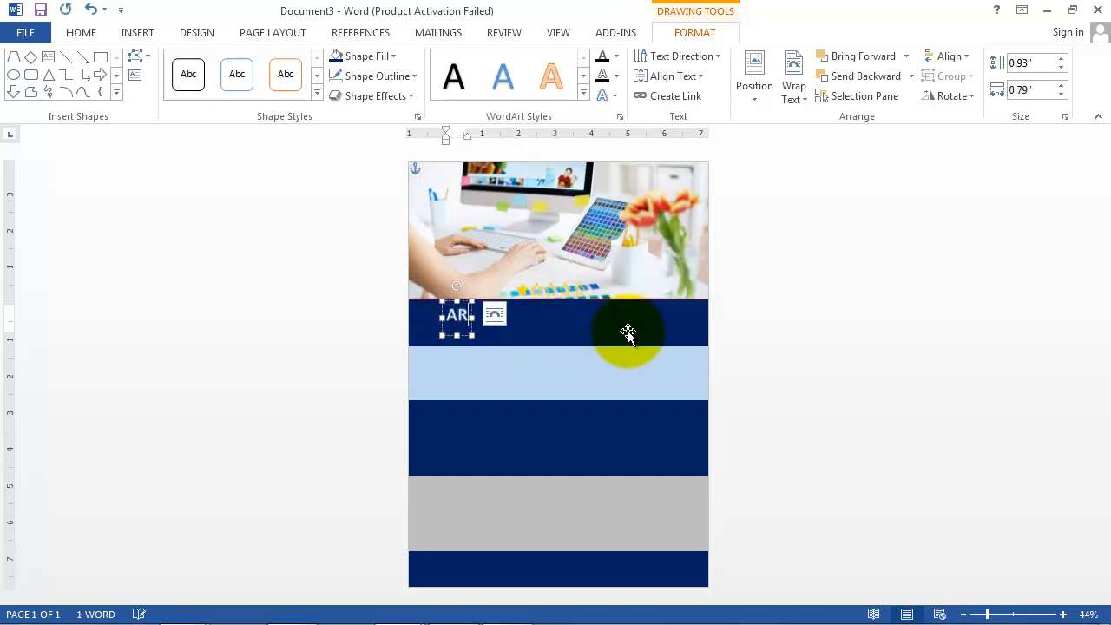
type(" MULTIMEDIA COM")
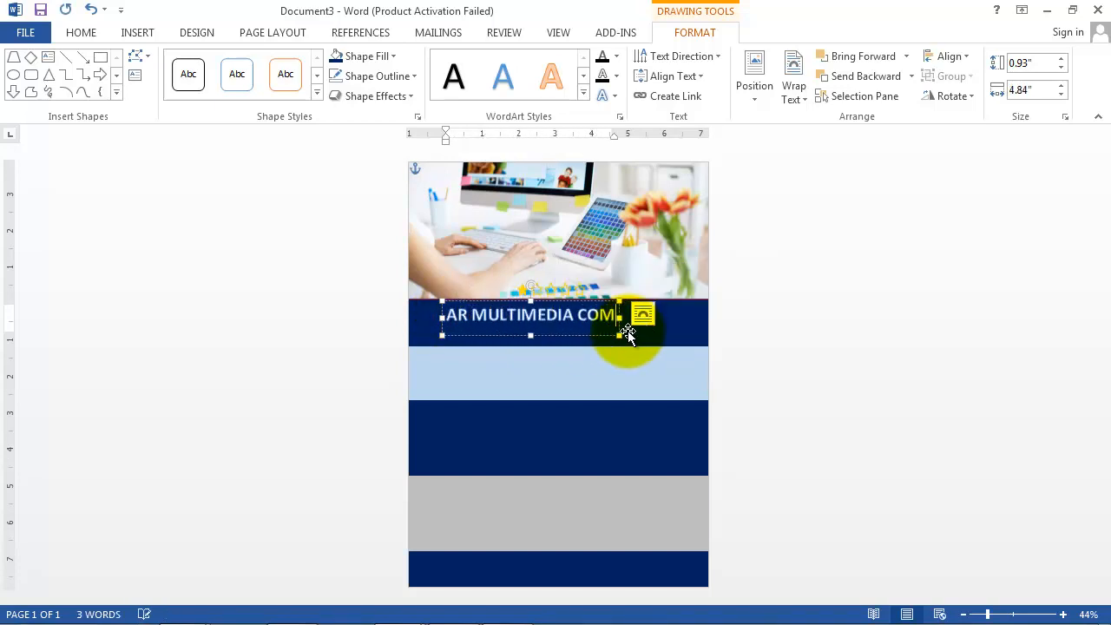
type("PUTER")
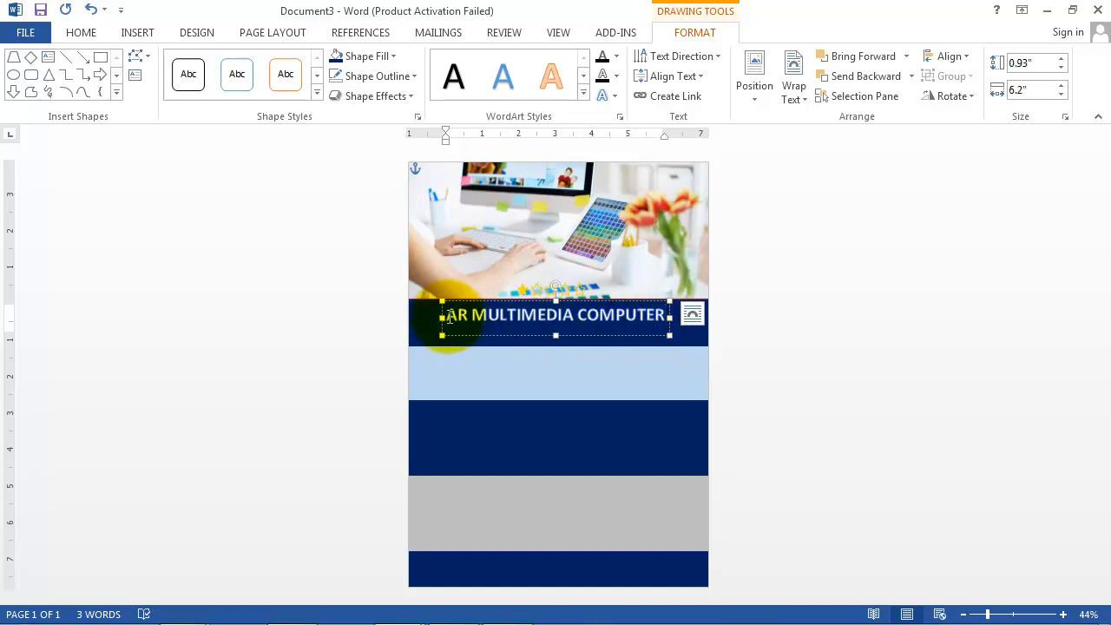
Step: Set the title to 44 pt and shift it left to fit inside the band
left_click_drag(449, 316, 654, 325)
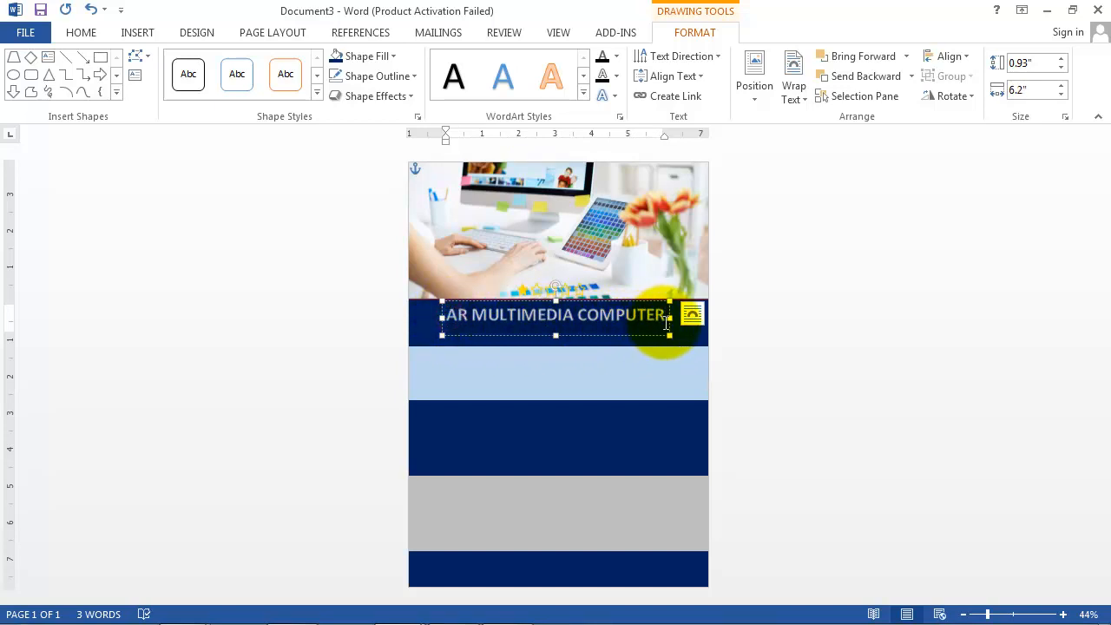
left_click(80, 33)
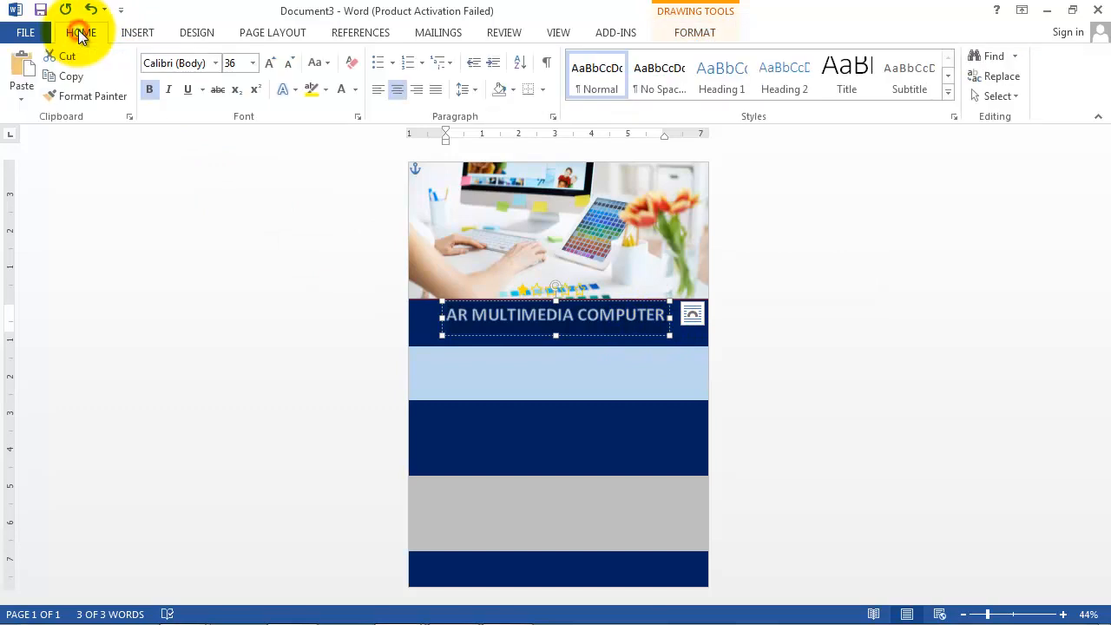
left_click(232, 62)
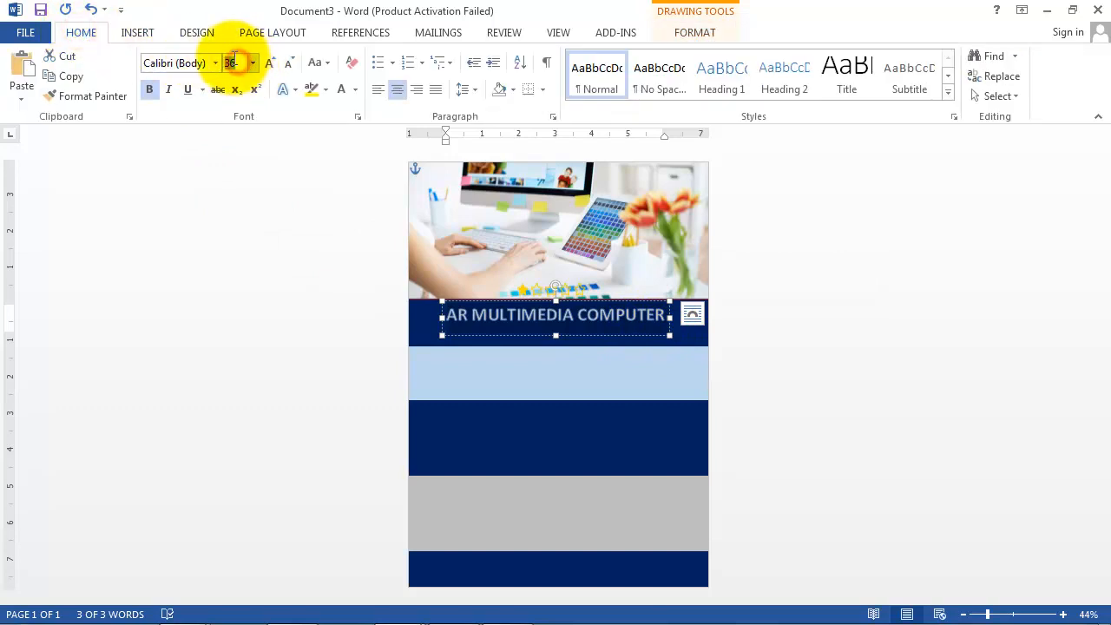
type("44")
key("Return")
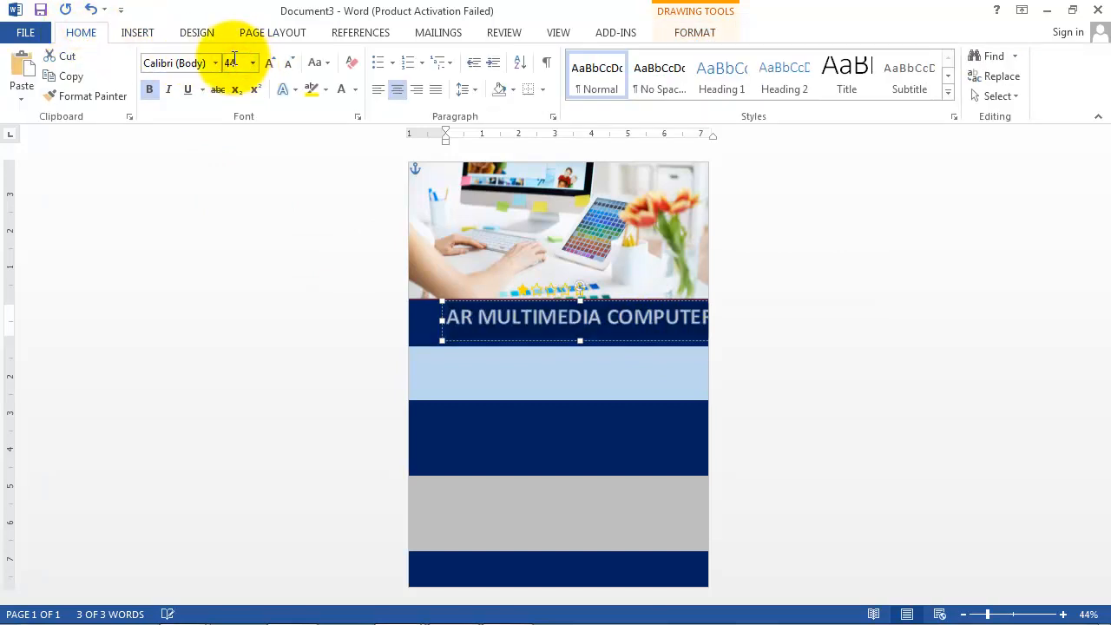
left_click_drag(473, 304, 451, 302)
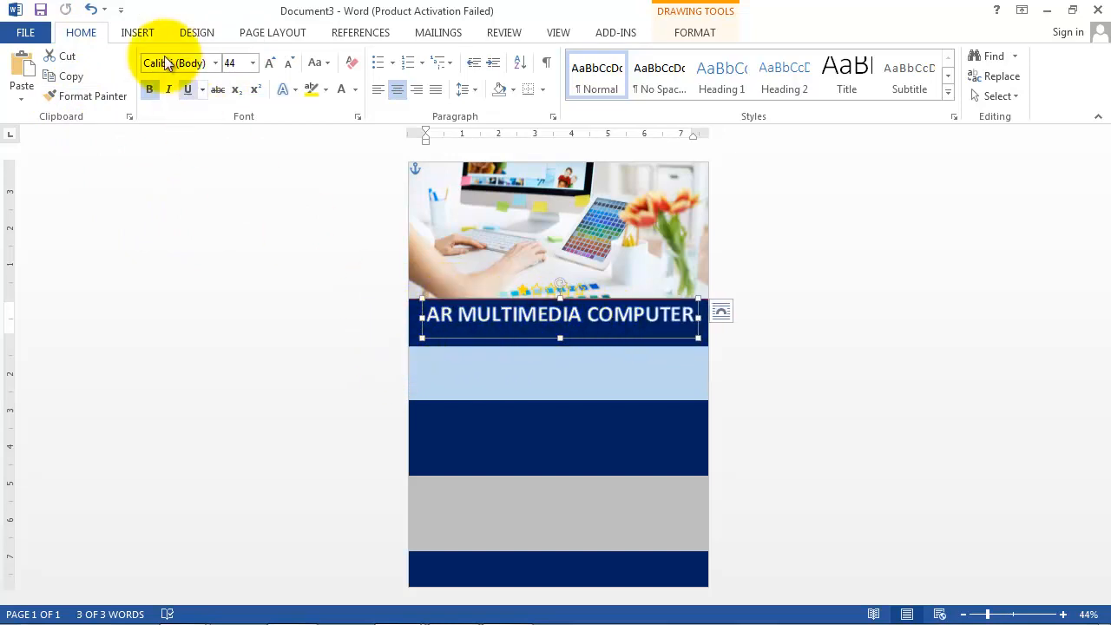
left_click(139, 33)
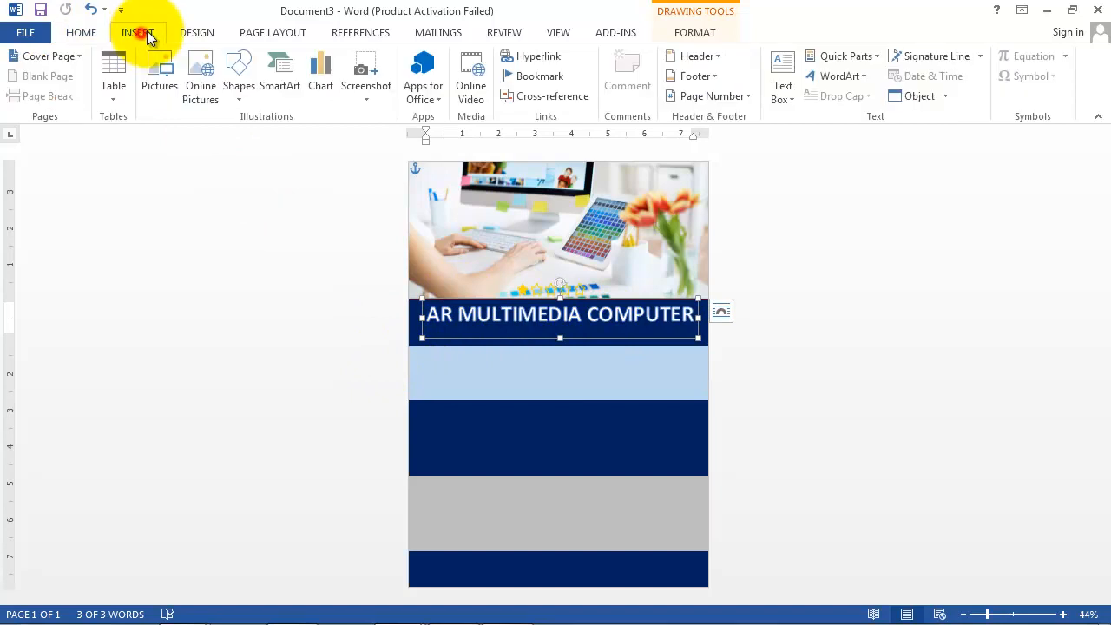
Step: Draw a 1.33 by 7.02 inch text box over the light-blue band with no fill and no outline
left_click(776, 92)
left_click(816, 140)
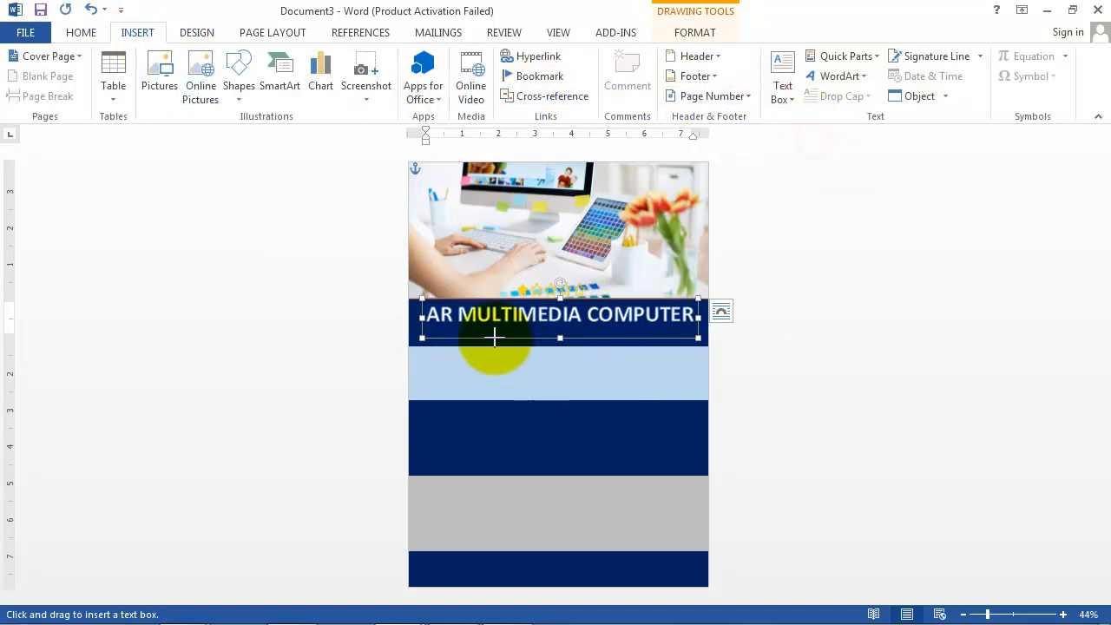
left_click_drag(423, 332, 678, 380)
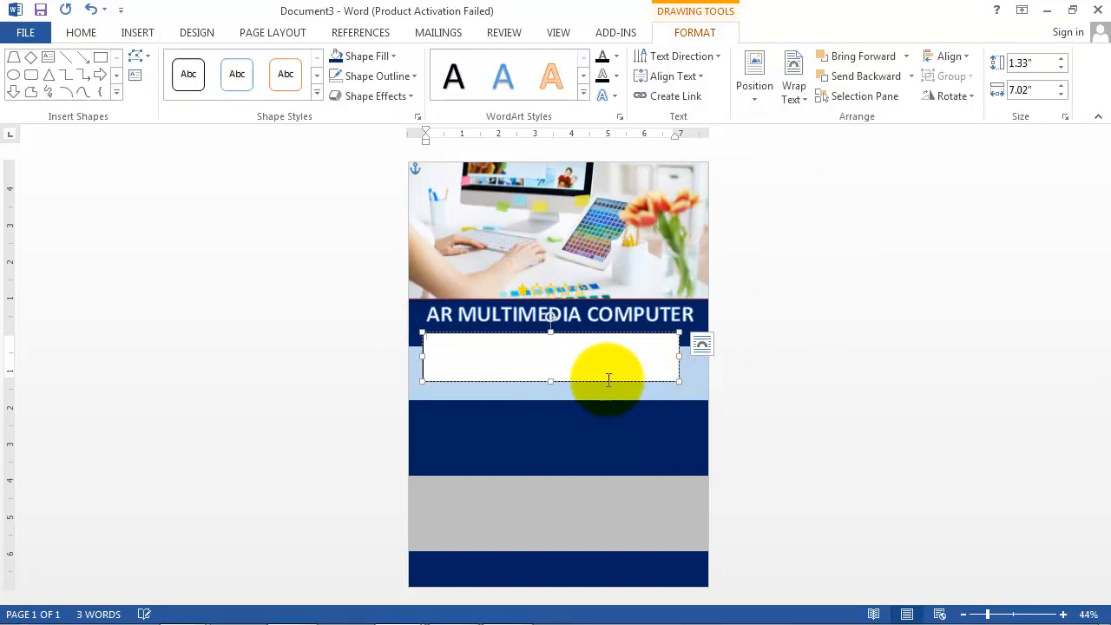
left_click(695, 33)
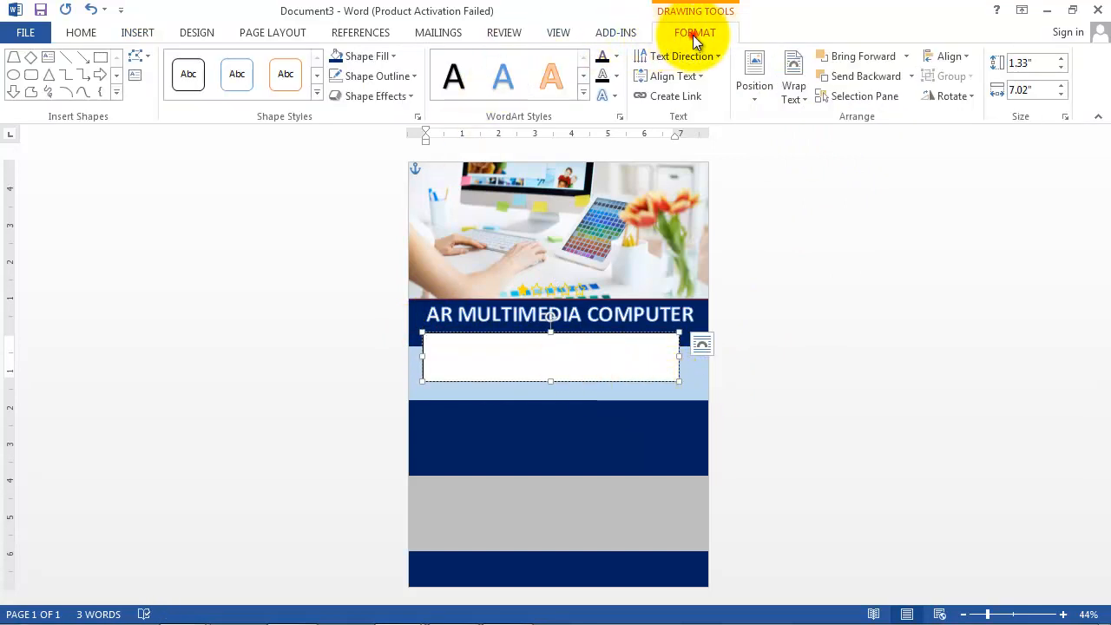
left_click(391, 56)
left_click(366, 211)
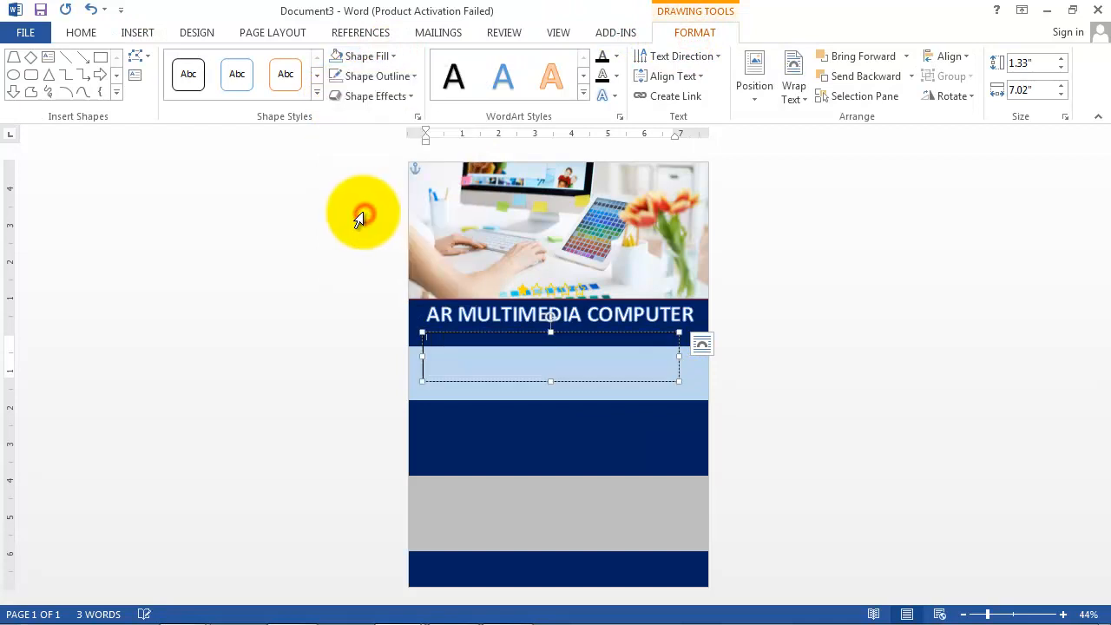
left_click(403, 75)
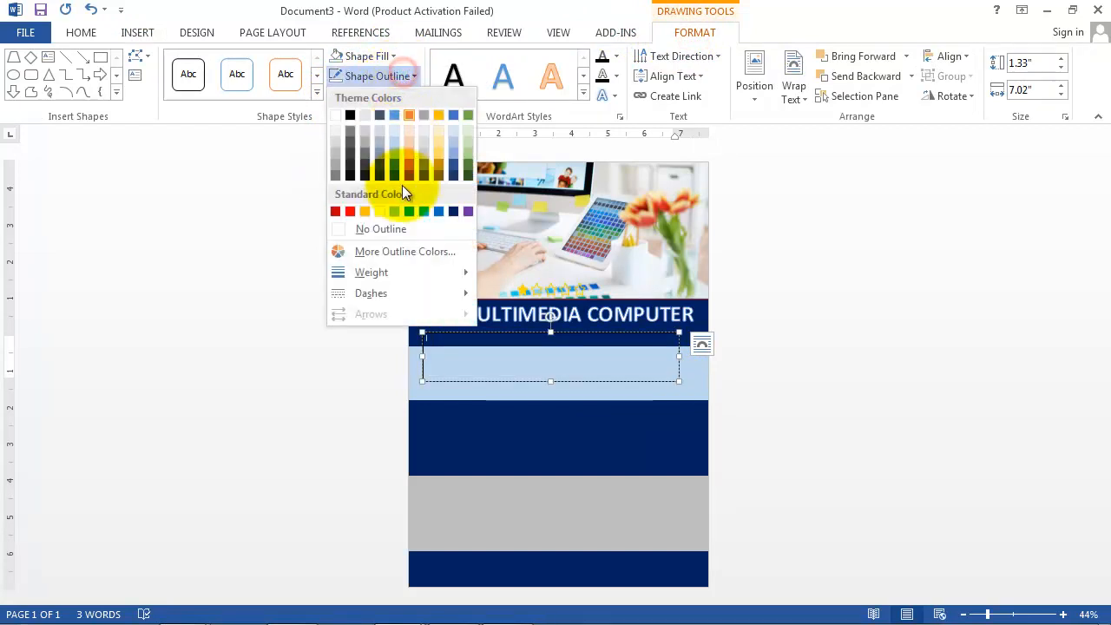
left_click(379, 230)
left_click(81, 35)
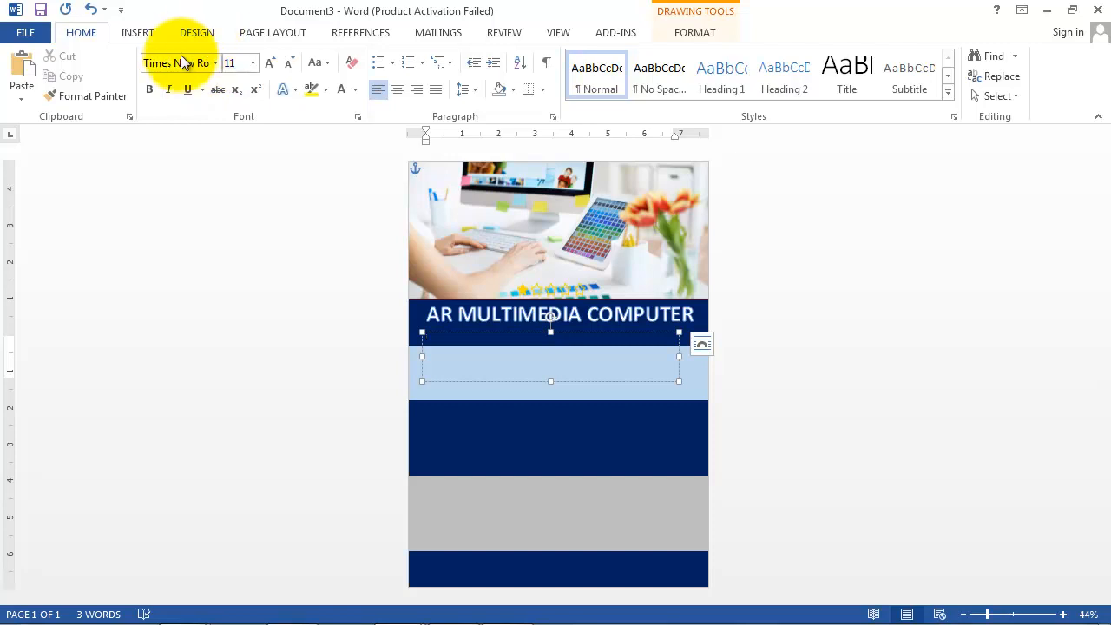
Step: Set the text to 18 pt white and type 'A Computer Training Center'
left_click(253, 63)
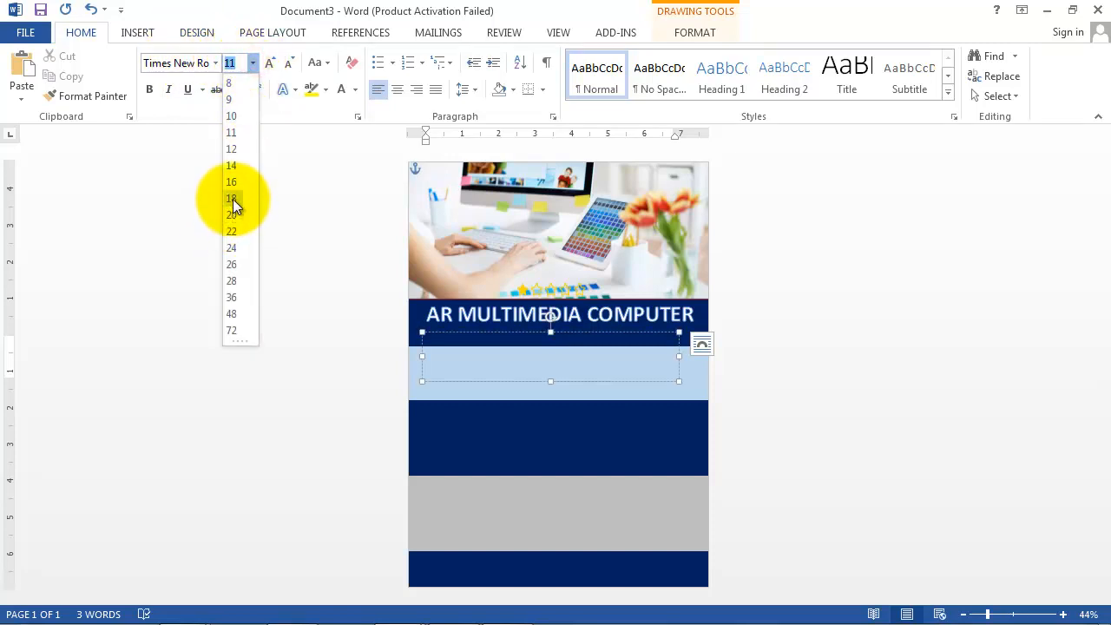
left_click(232, 198)
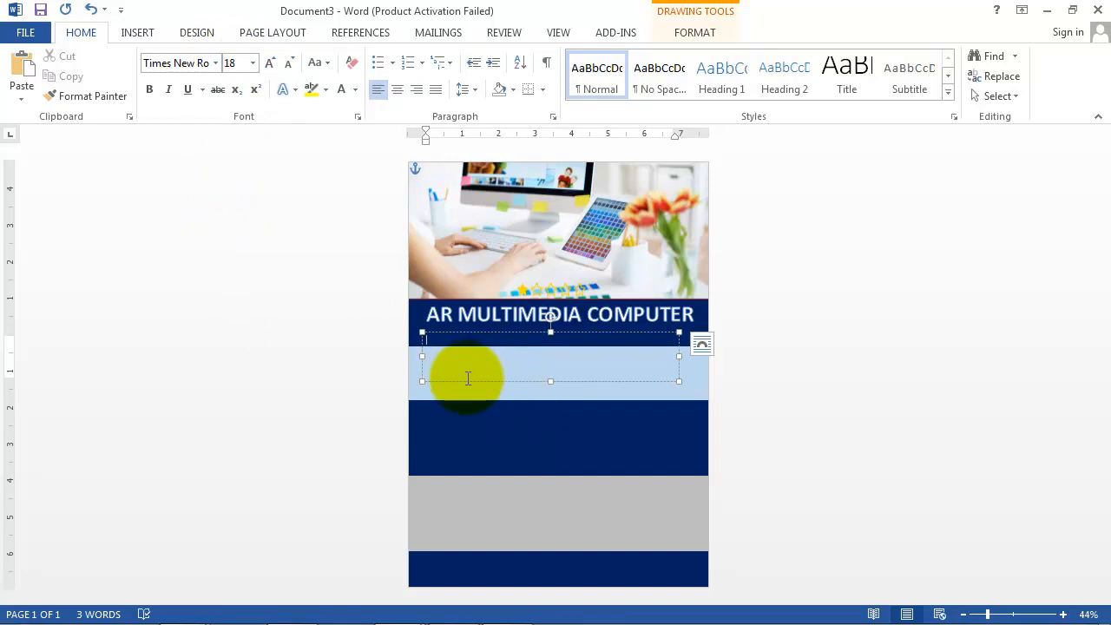
left_click(356, 91)
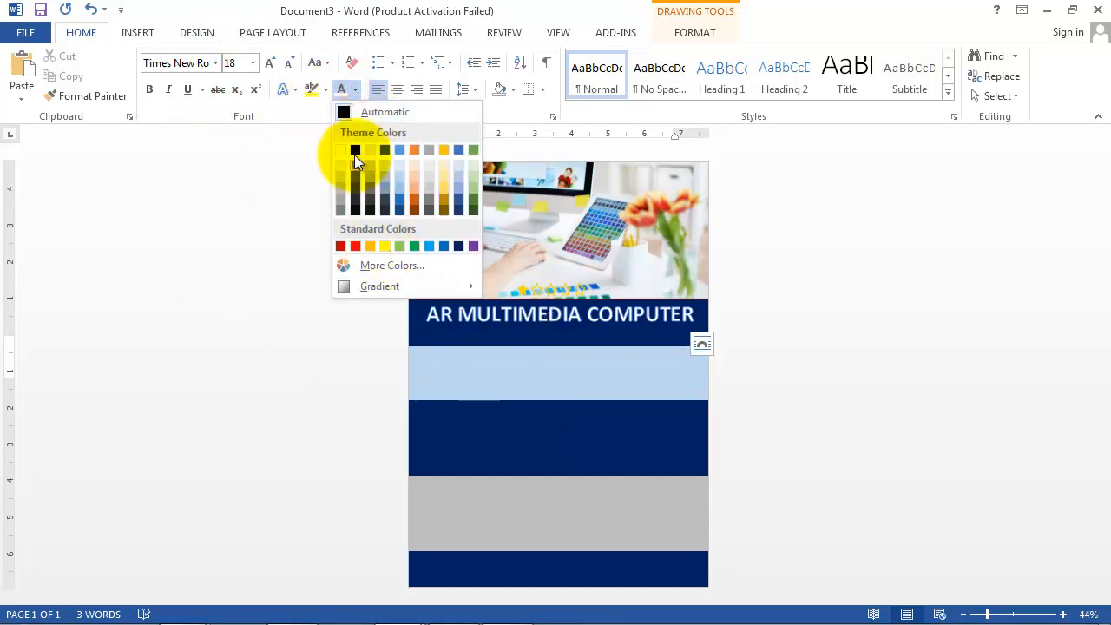
left_click(340, 149)
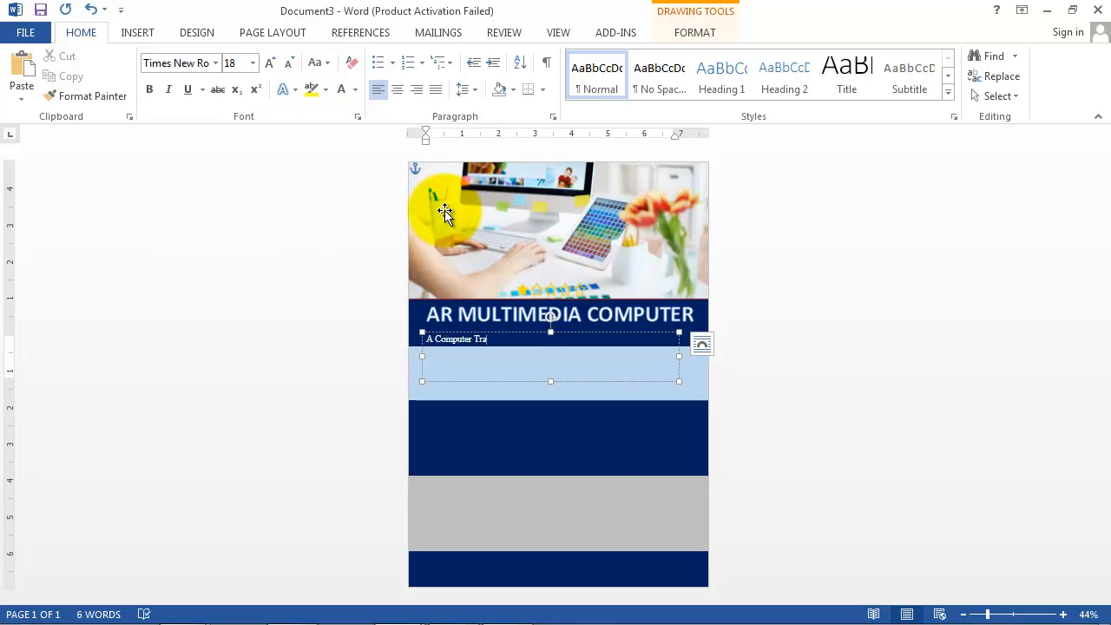
type("ter")
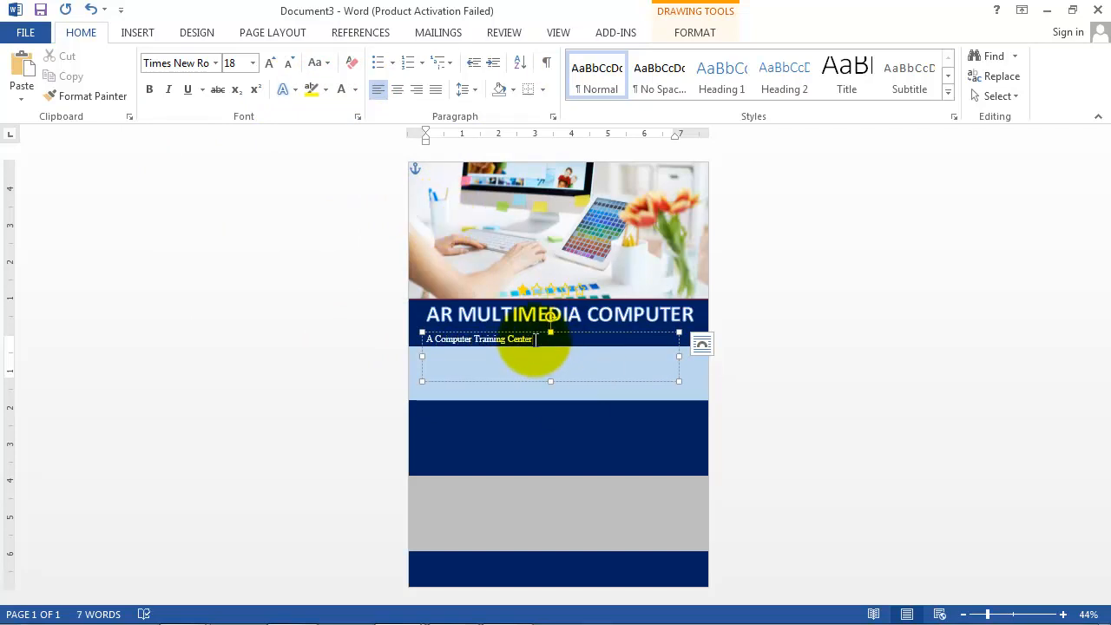
Step: Make the subtitle 24 pt, centred, nudged up, and coloured Orange Accent 2 Lighter 80%
left_click_drag(534, 341, 387, 345)
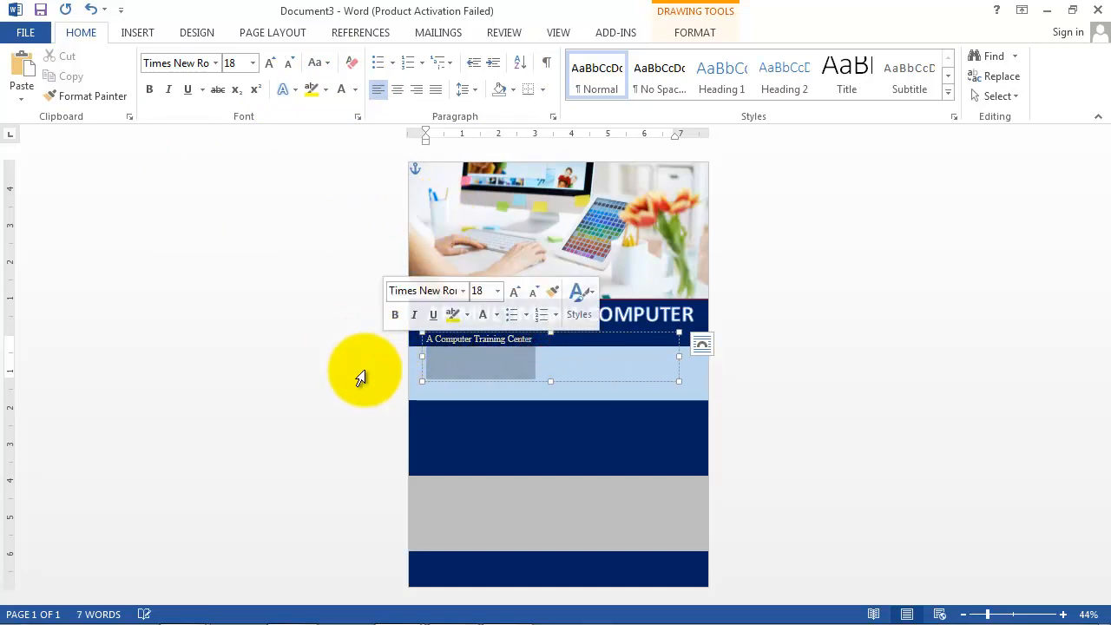
left_click(251, 62)
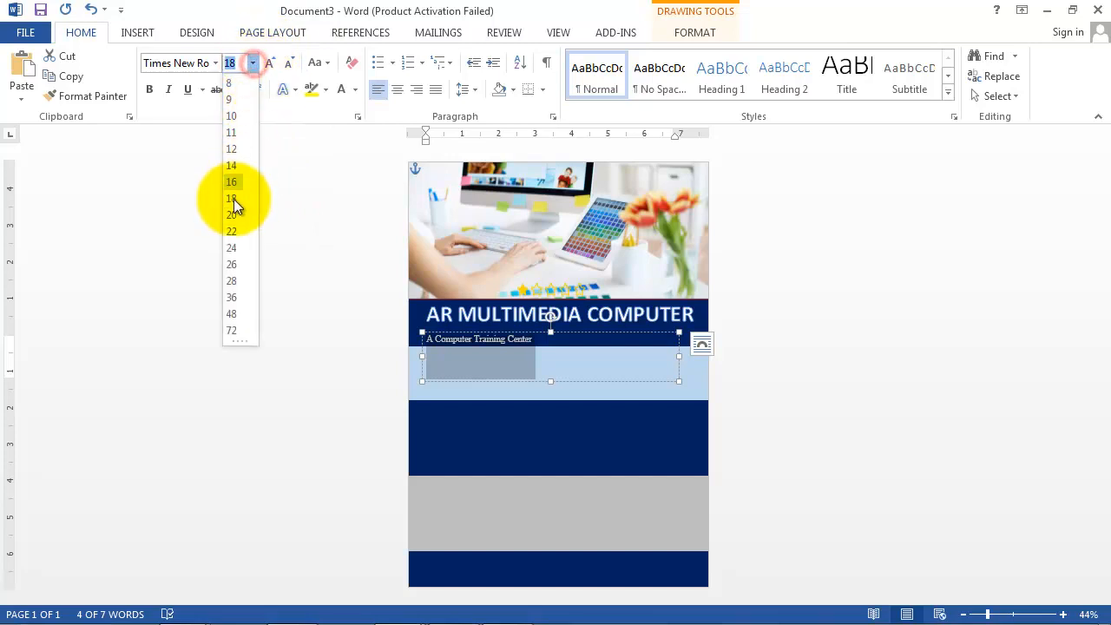
left_click(232, 248)
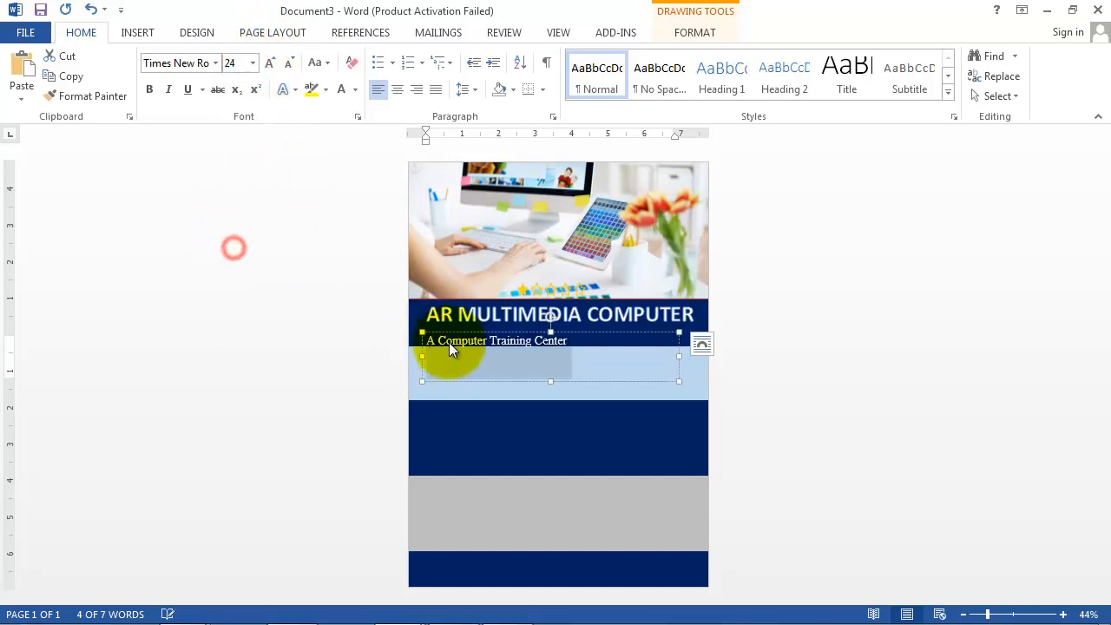
left_click(399, 89)
left_click_drag(625, 332, 625, 326)
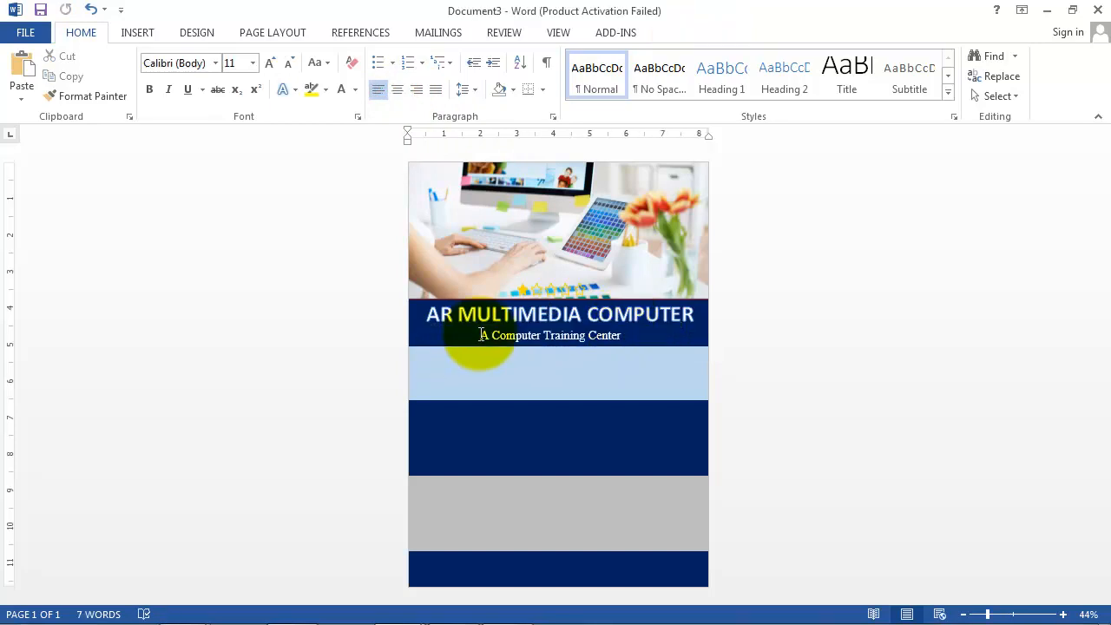
left_click_drag(479, 336, 657, 347)
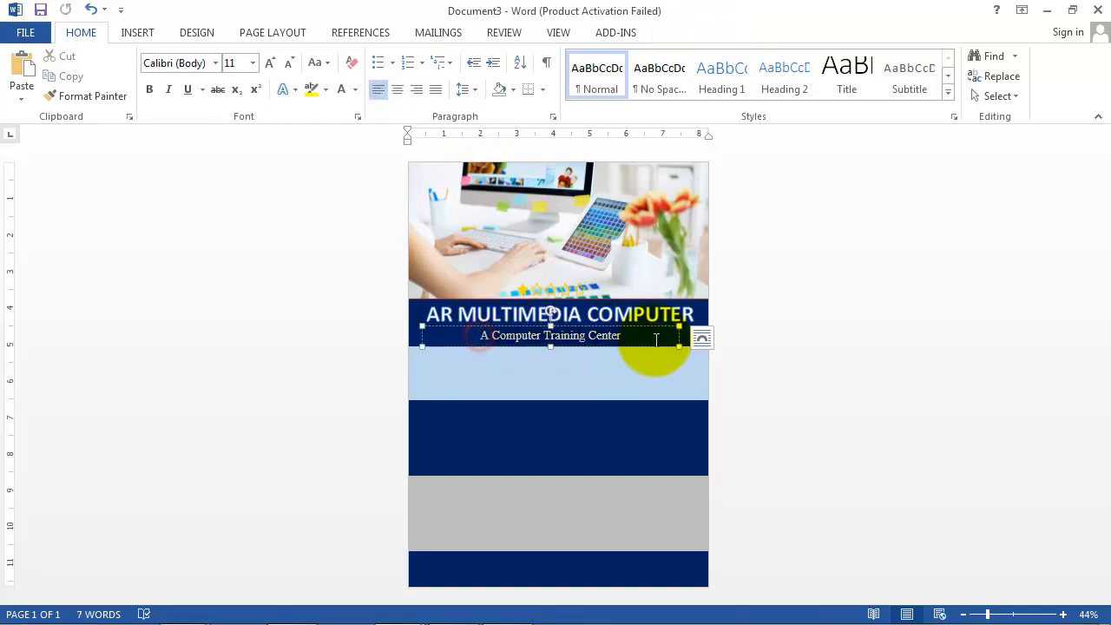
left_click(356, 89)
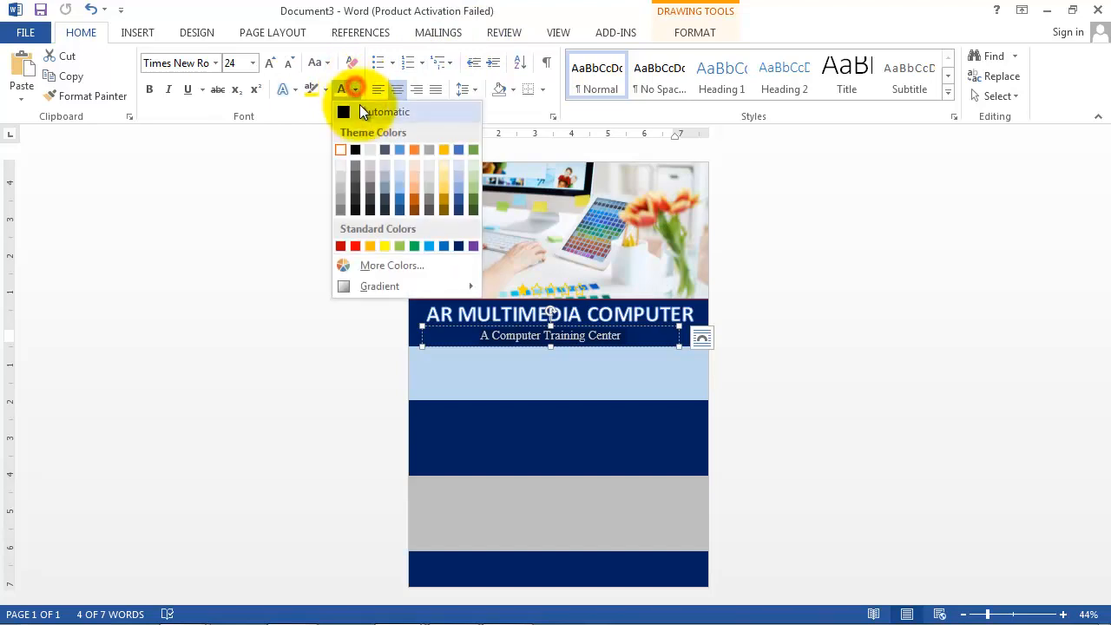
left_click(415, 168)
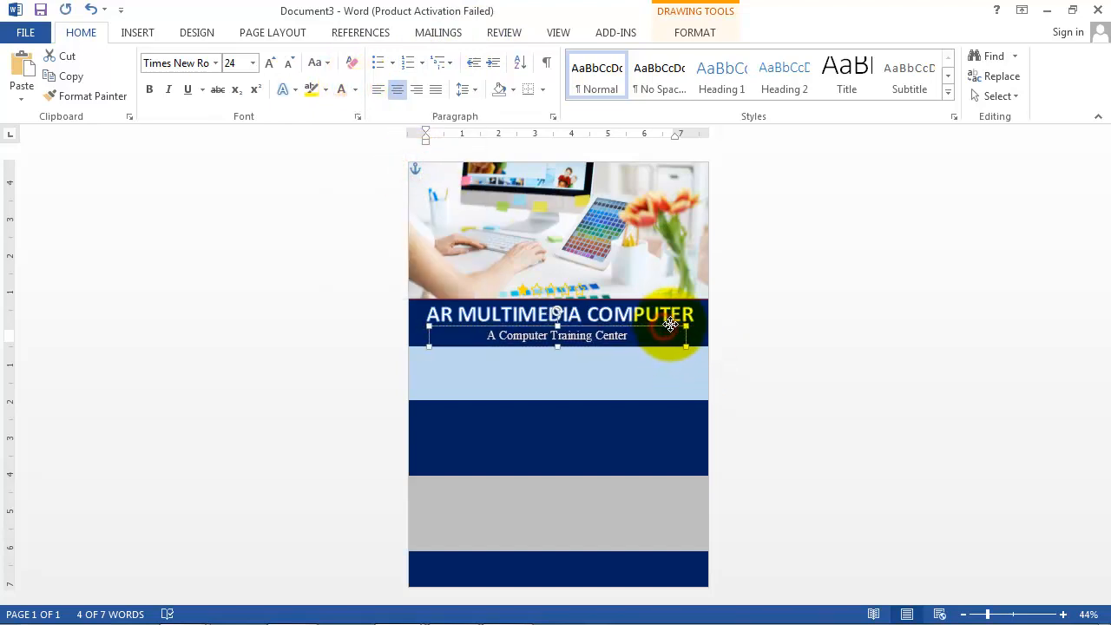
left_click(796, 325)
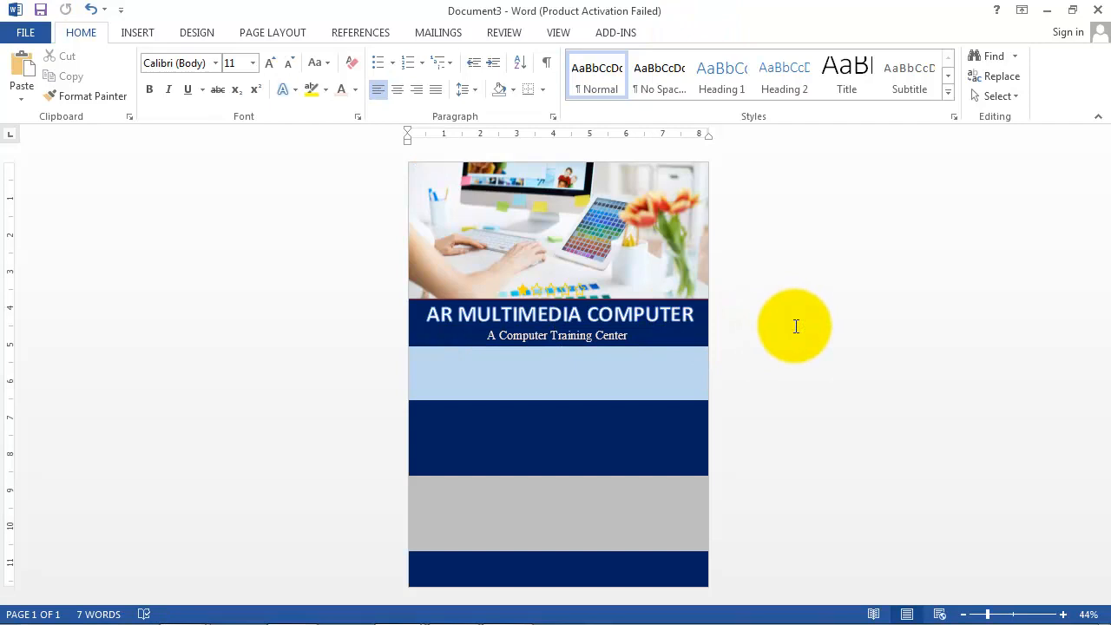
Step: Draw a 1.36 by 7.71 inch text box across the light-blue band with no fill and no outline
left_click(137, 34)
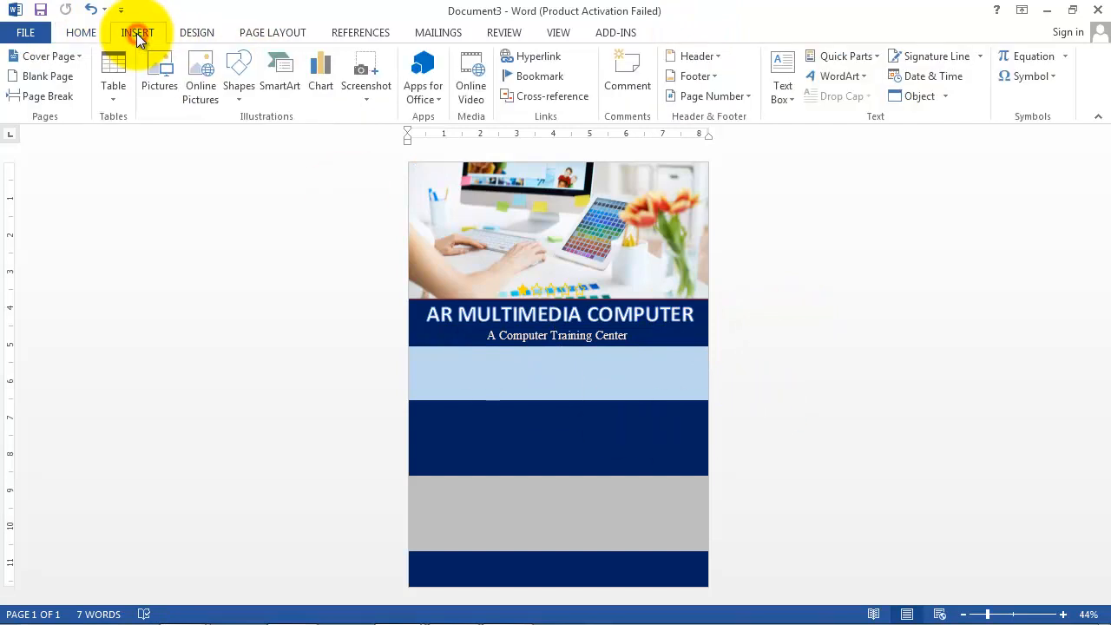
left_click(786, 87)
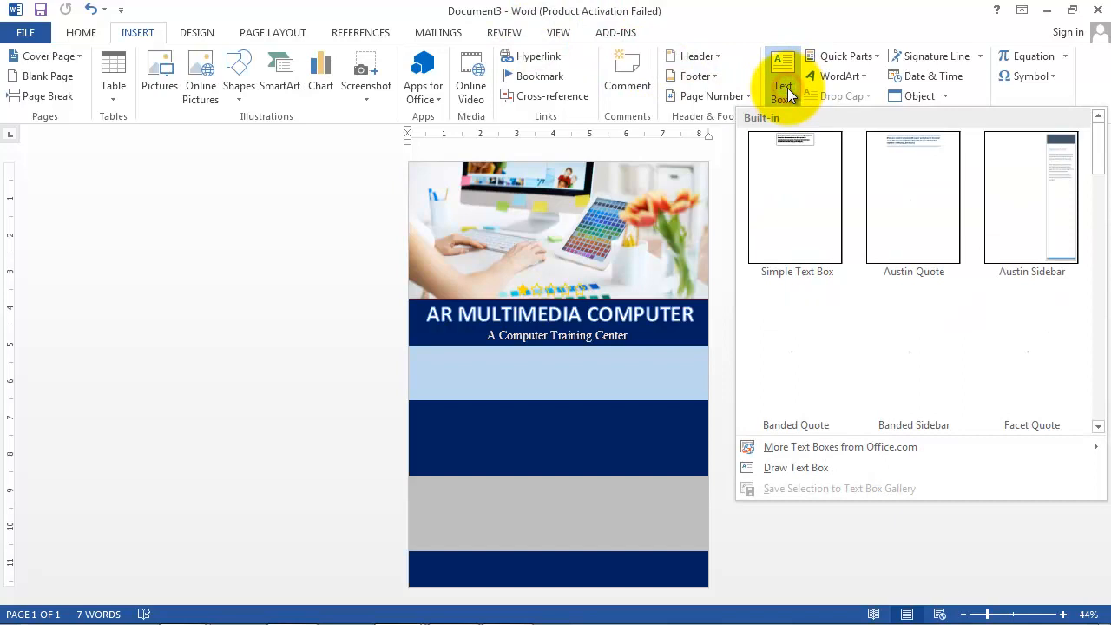
left_click(790, 469)
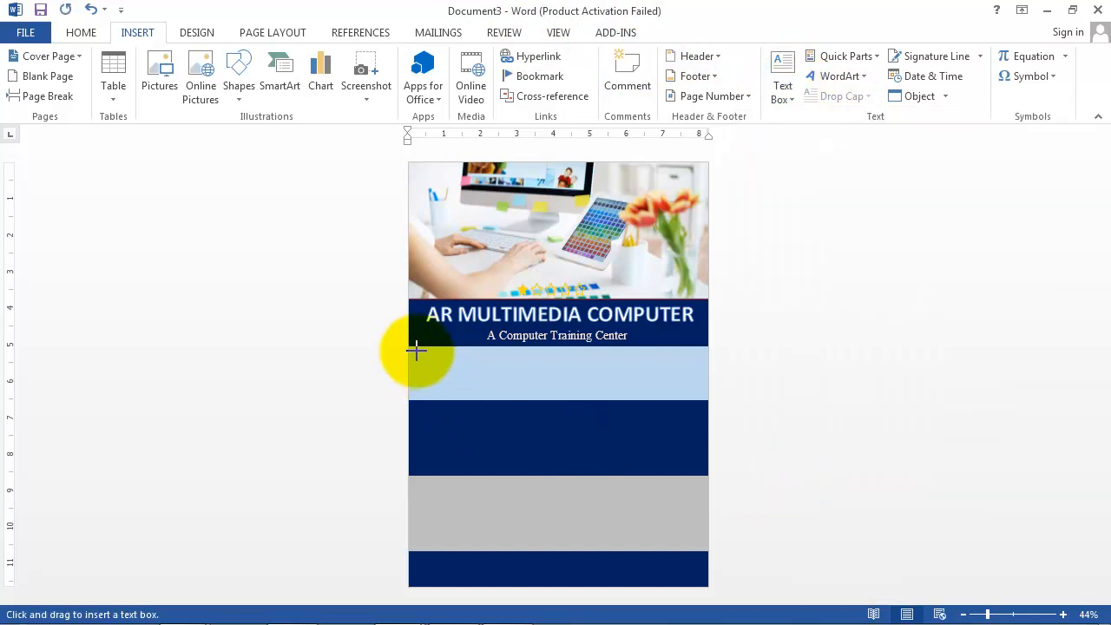
mouse_move(416, 348)
left_mouse_down()
mouse_move(570, 387)
mouse_move(697, 396)
left_mouse_up()
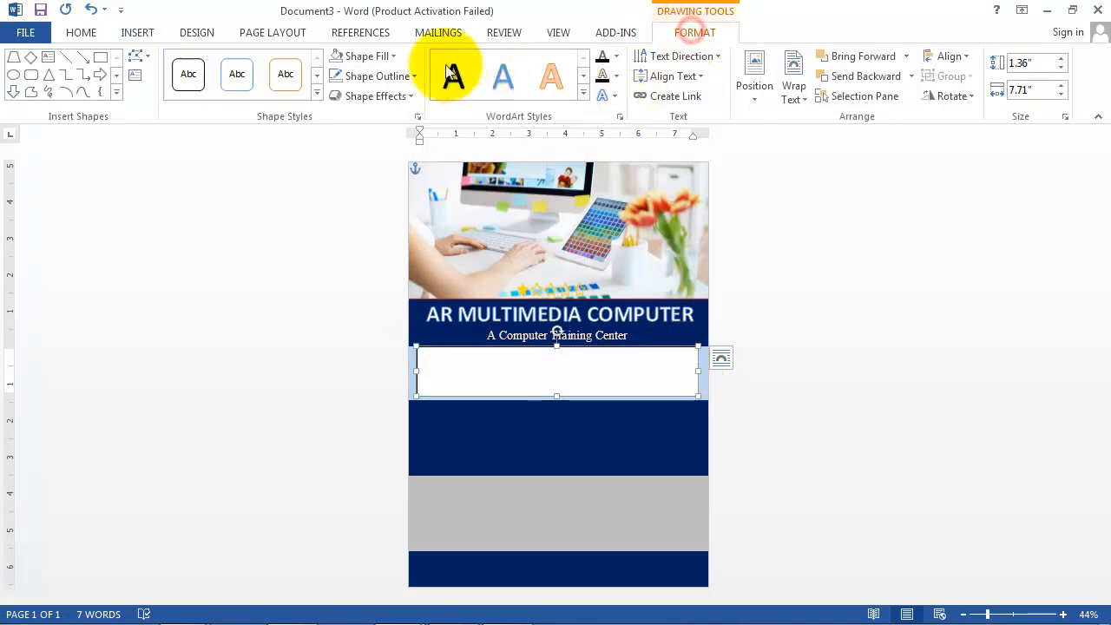
left_click(394, 53)
left_click(368, 215)
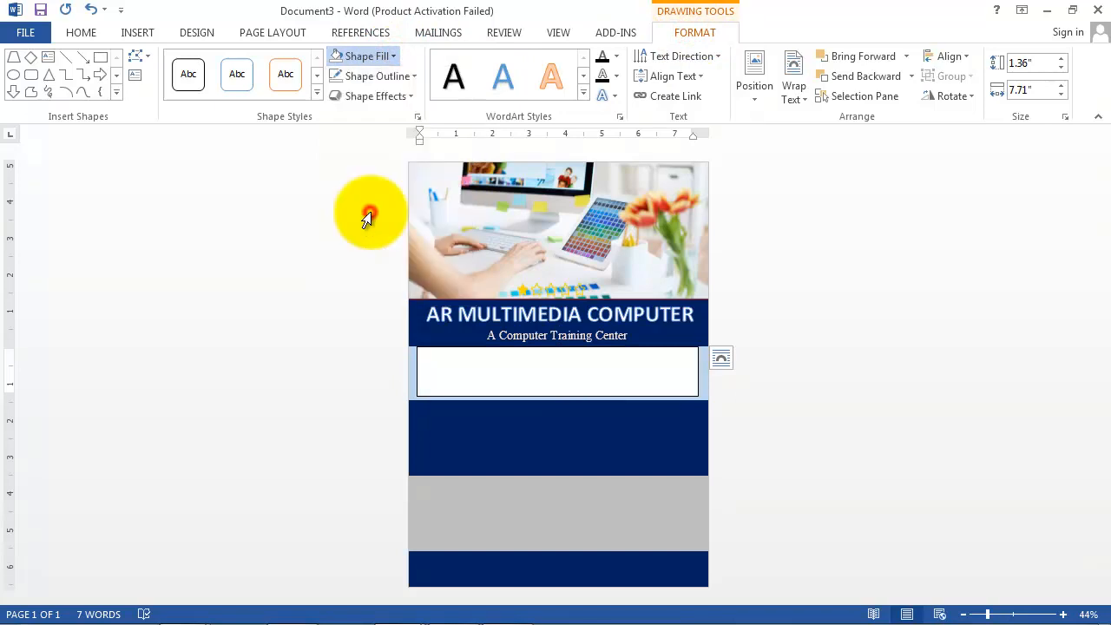
left_click(413, 77)
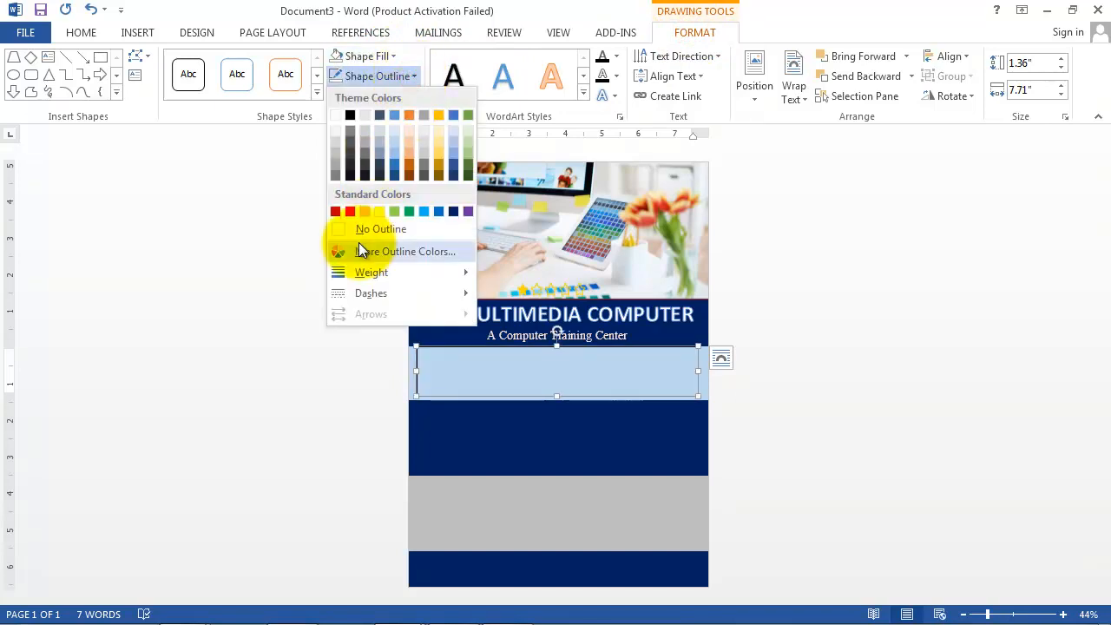
left_click(384, 230)
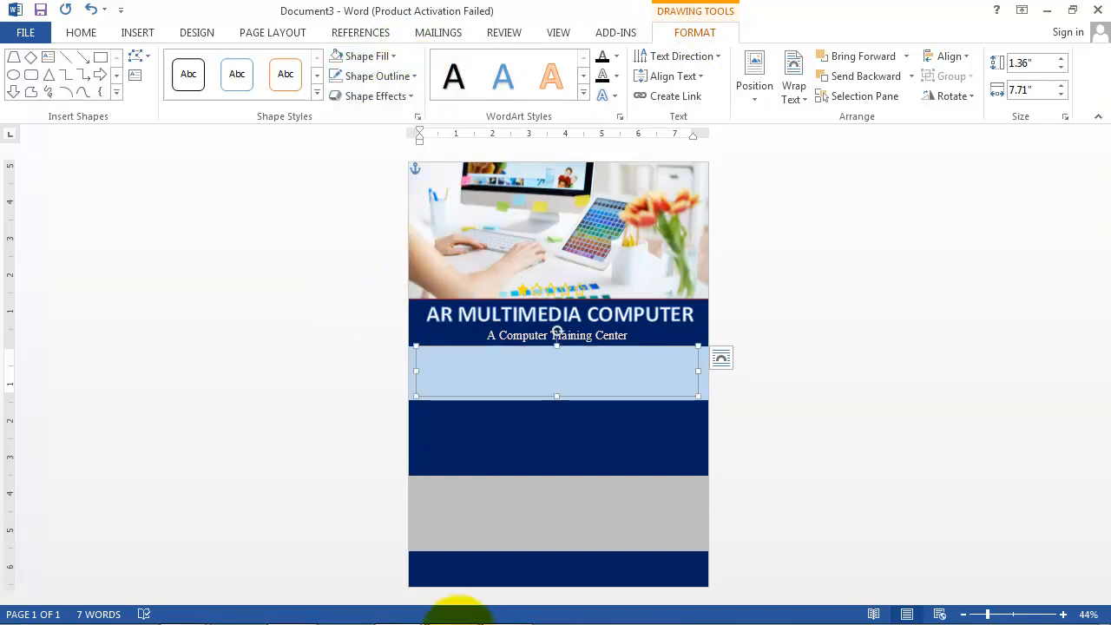
Step: Copy the first 'Enroll today' paragraph from the course-text document
left_click(396, 610)
left_click(347, 521)
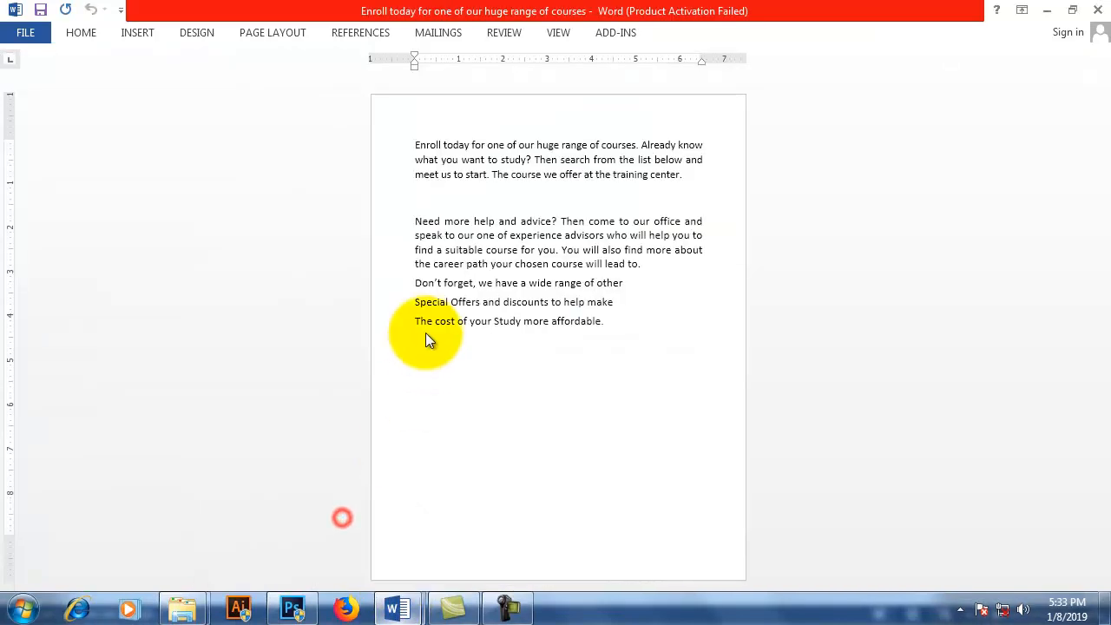
left_click_drag(426, 335, 415, 219)
left_click(413, 145)
left_click_drag(413, 145, 689, 174)
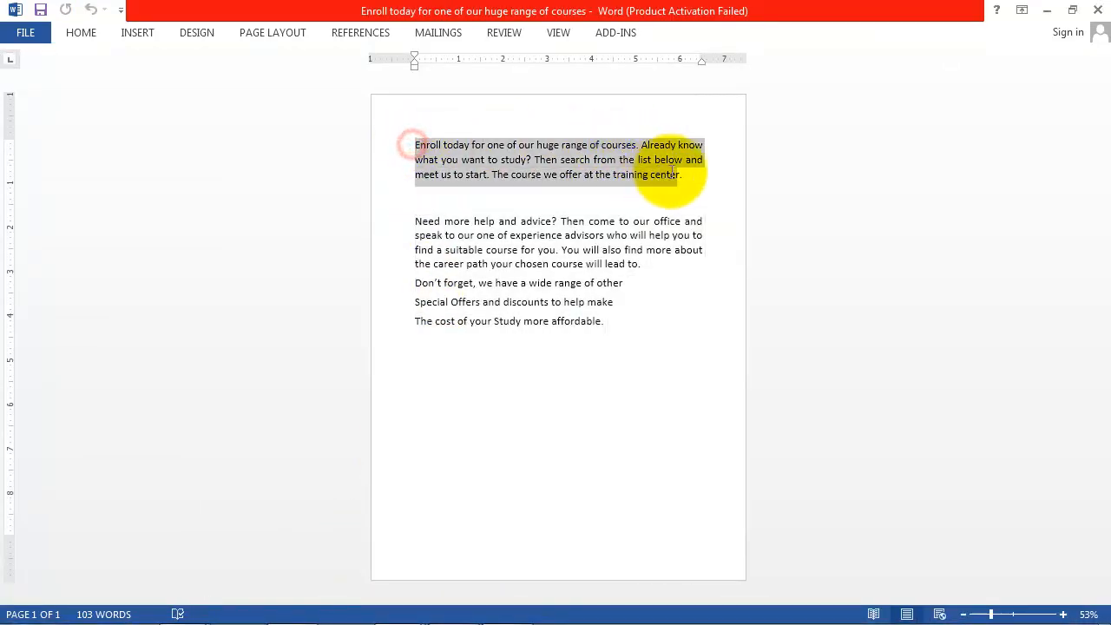
left_click(82, 33)
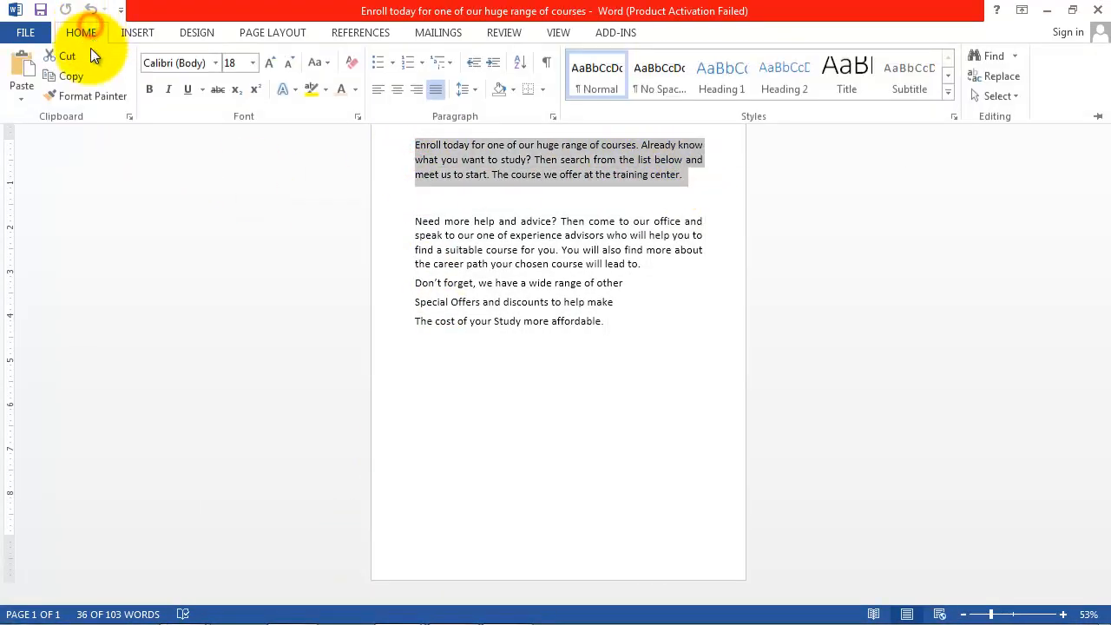
left_click(68, 78)
Step: Back in the flyer, paste the copied 'Enroll today…' paragraph into the light-blue band's text box
mouse_move(385, 618)
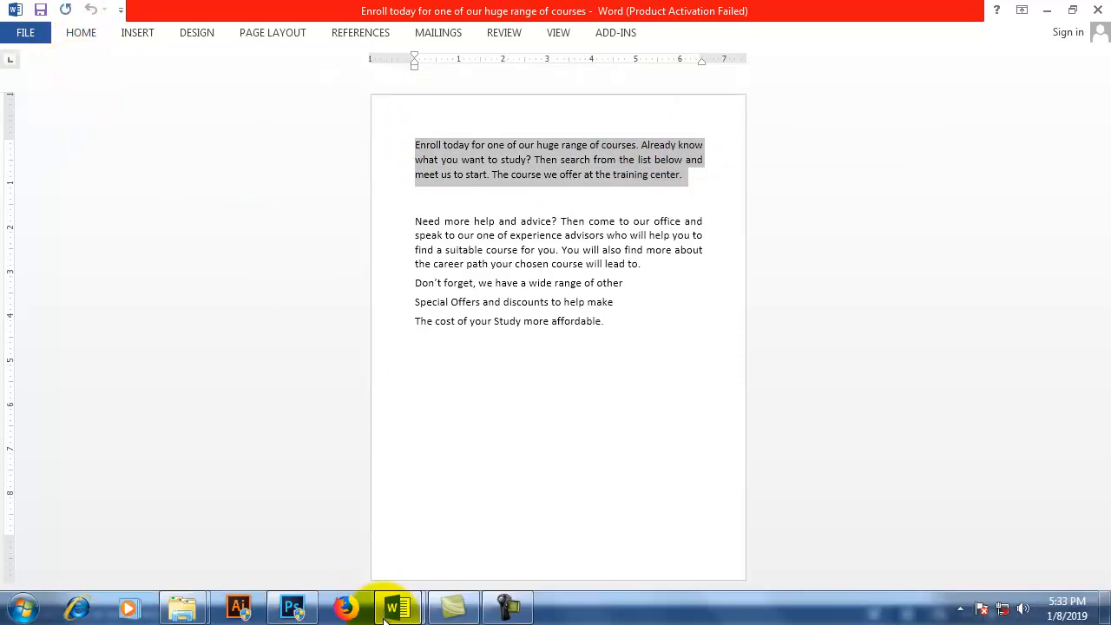
left_click(485, 518)
left_click(459, 359)
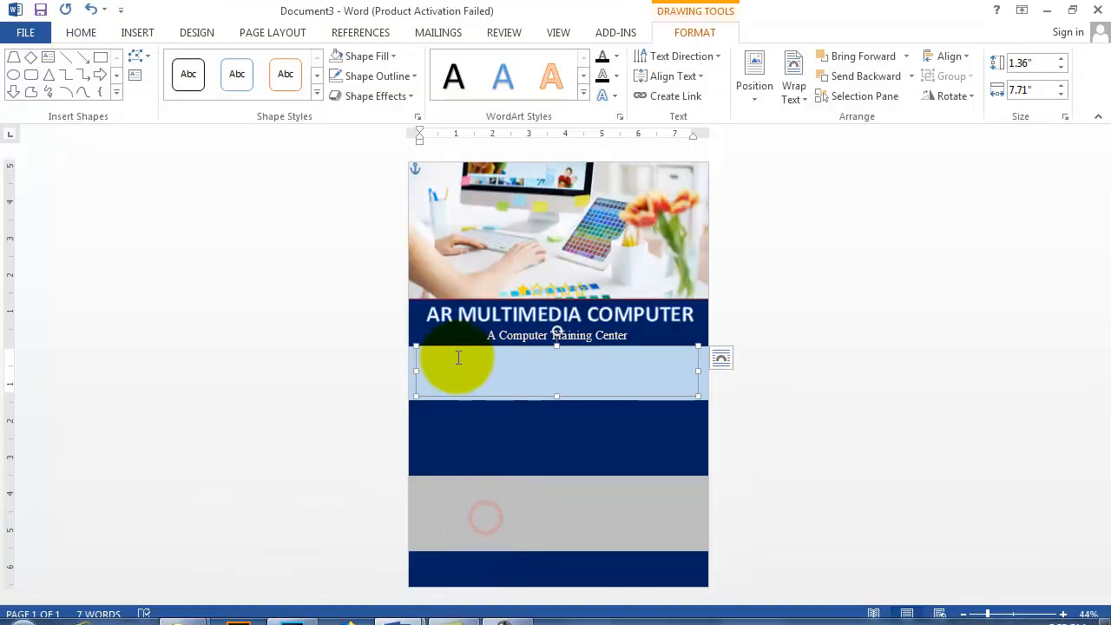
left_click(441, 356)
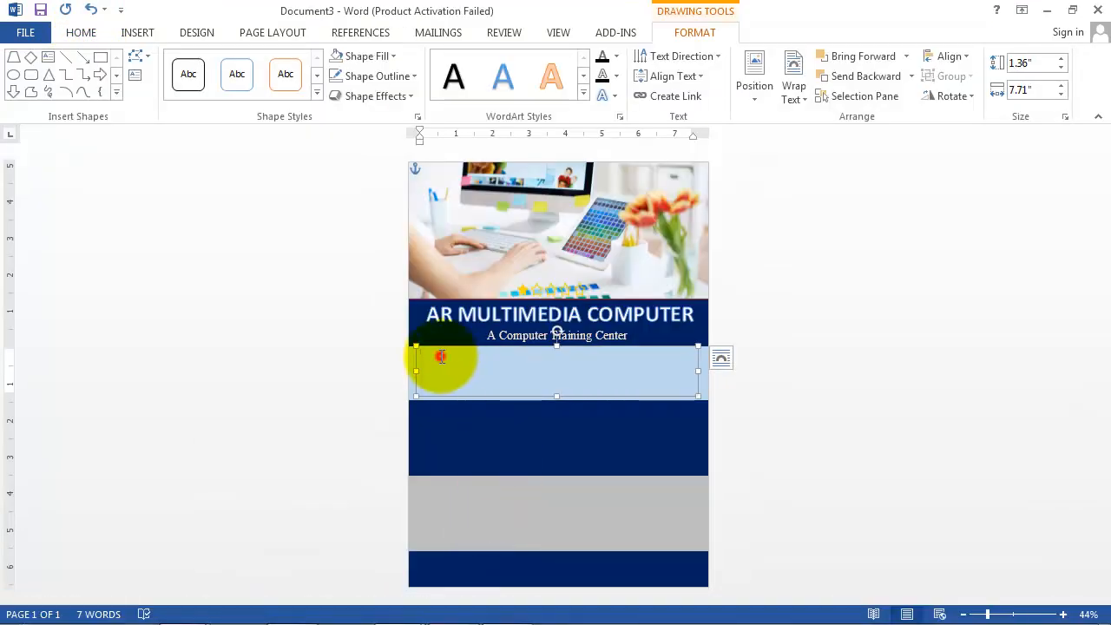
left_click(85, 34)
left_click(24, 70)
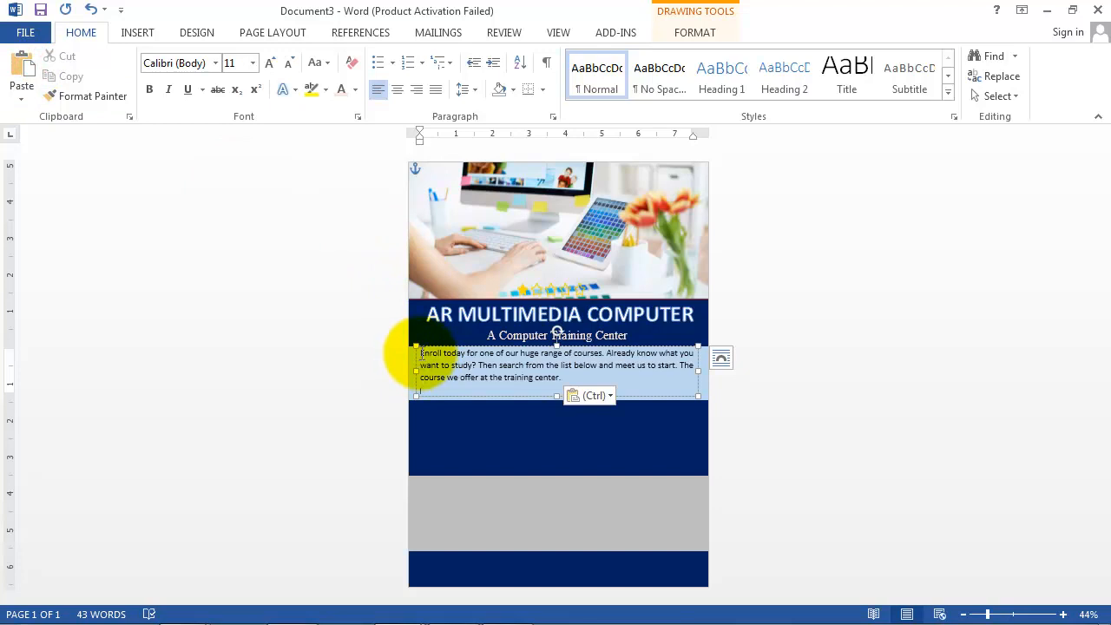
Step: Enlarge the pasted paragraph to 20 pt, nudge its box down and justify it
left_click_drag(420, 354, 588, 397)
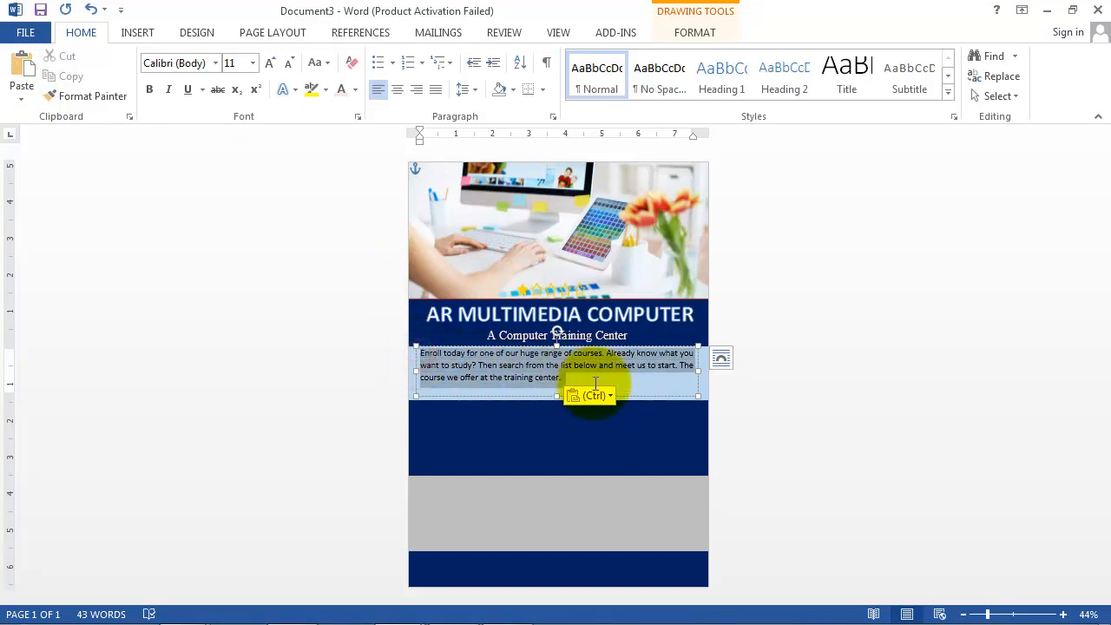
left_click(252, 64)
left_click(232, 213)
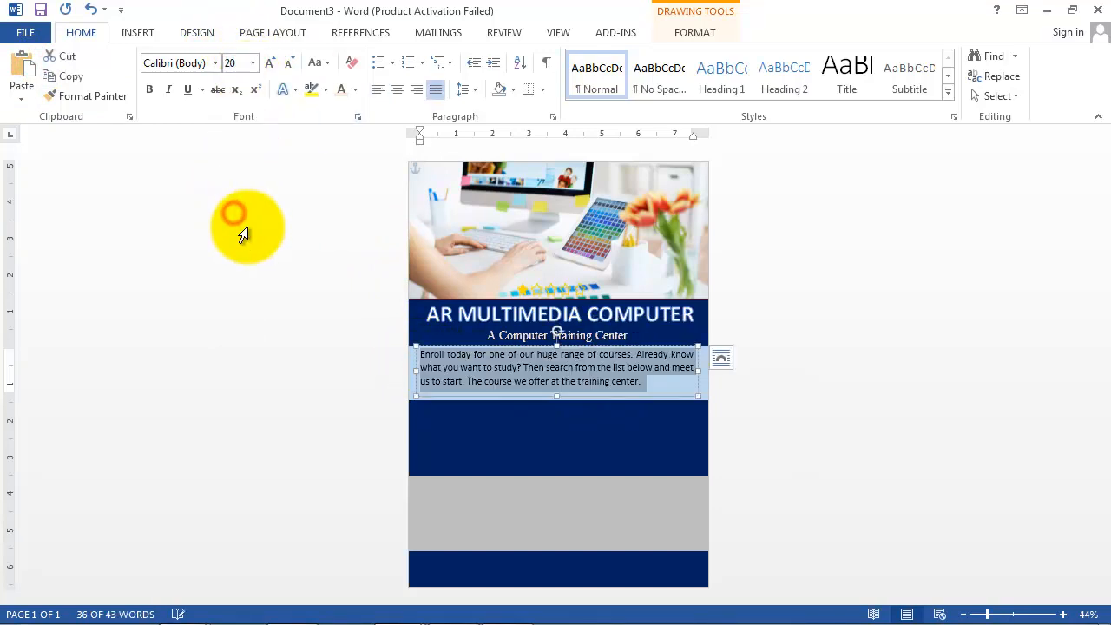
left_click_drag(666, 347, 667, 350)
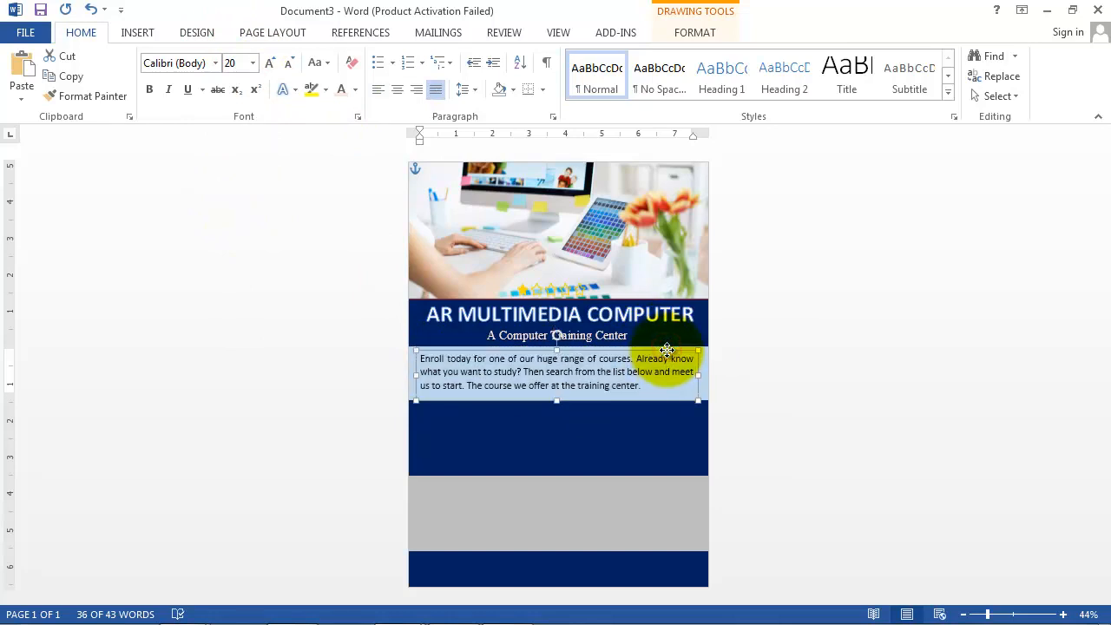
left_click_drag(639, 386, 371, 327)
left_click(435, 90)
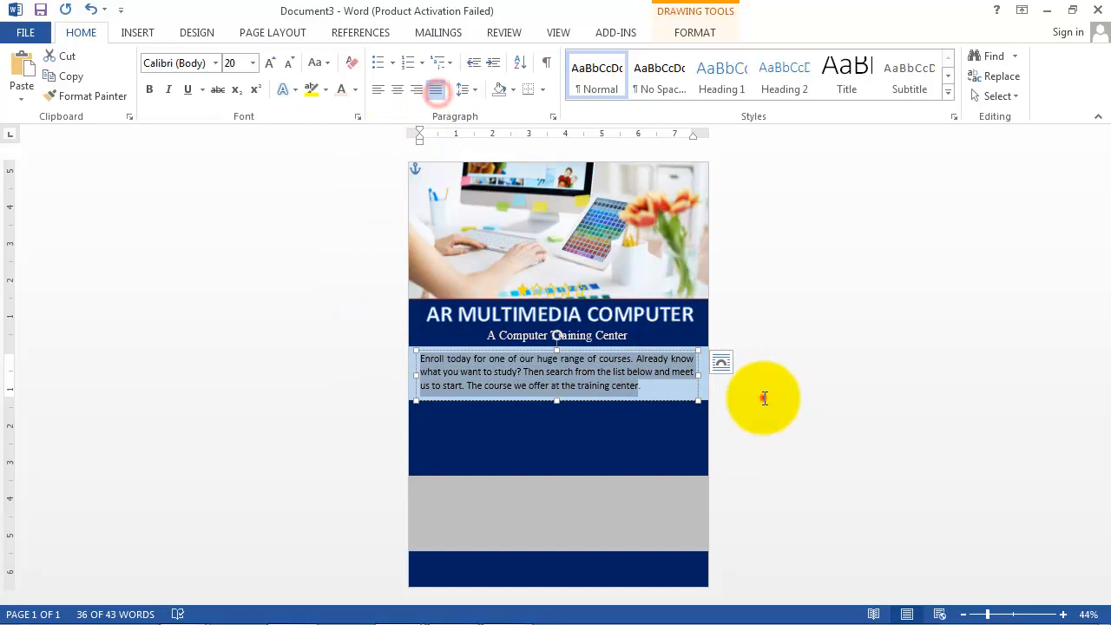
left_click(764, 398)
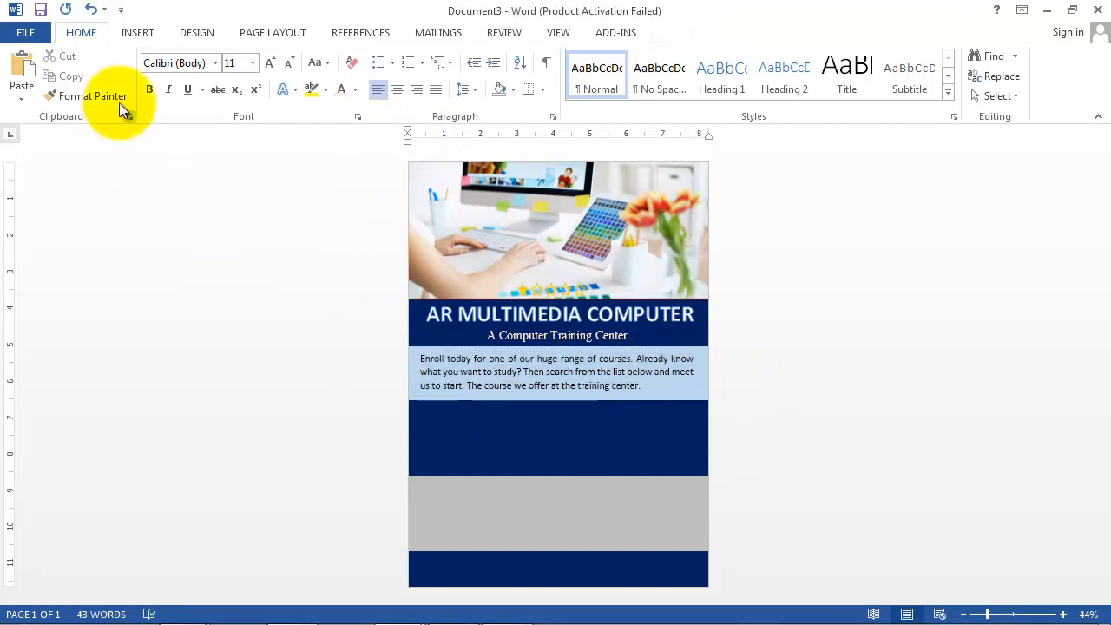
left_click(131, 36)
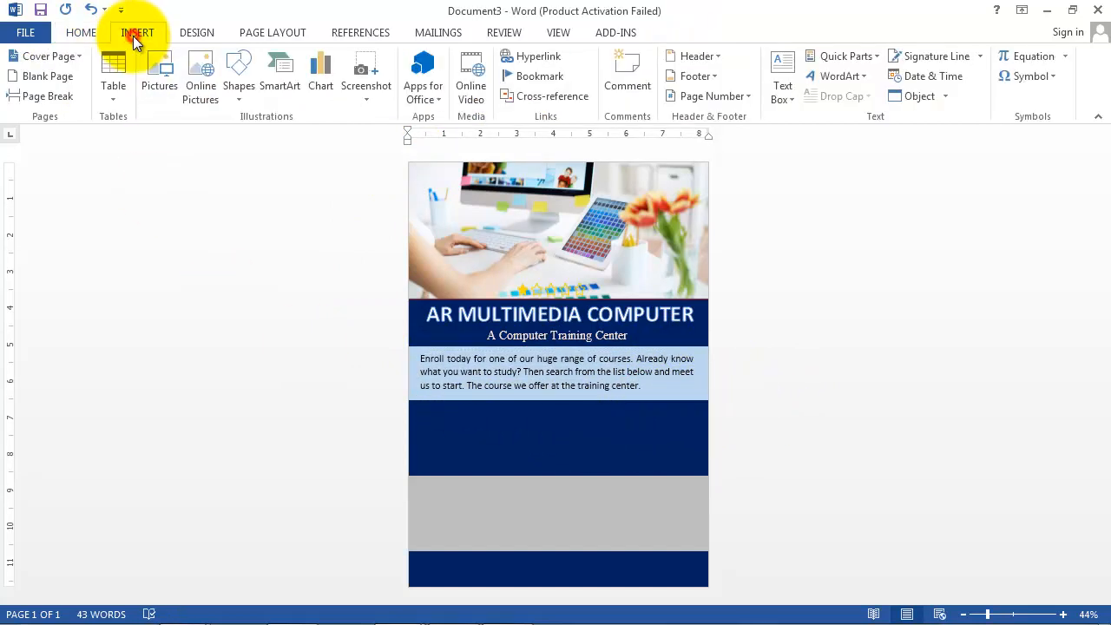
Step: Draw a 4.57" by 5.81" rectangle over the lower-left bands, filled white with no outline
left_click(237, 94)
left_click(319, 136)
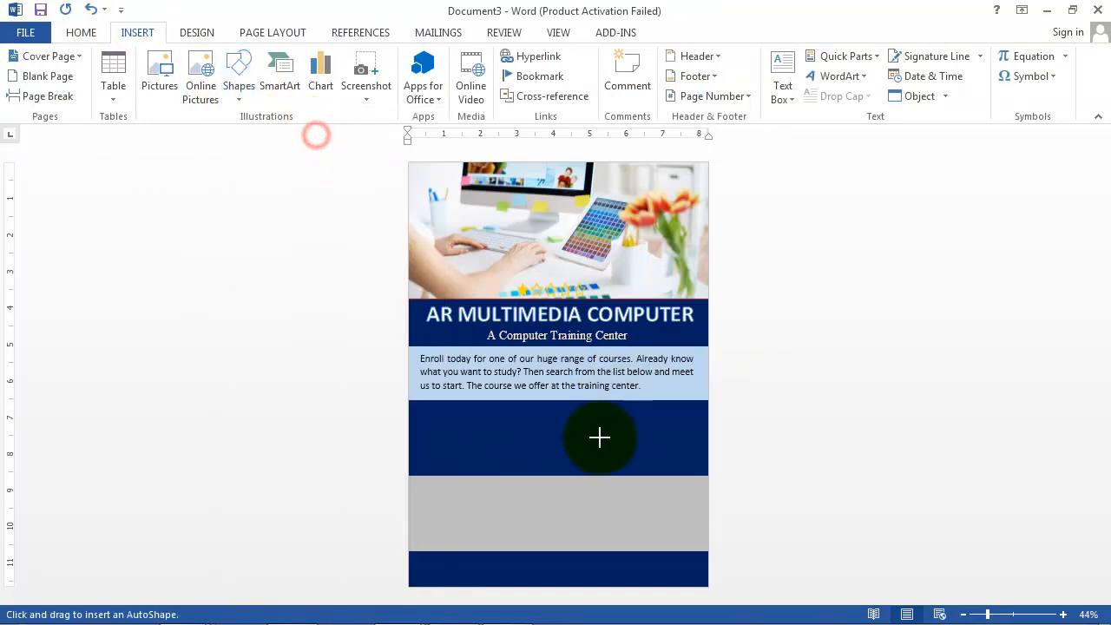
mouse_move(408, 401)
left_mouse_down()
mouse_move(588, 437)
mouse_move(637, 498)
mouse_move(620, 568)
left_mouse_up()
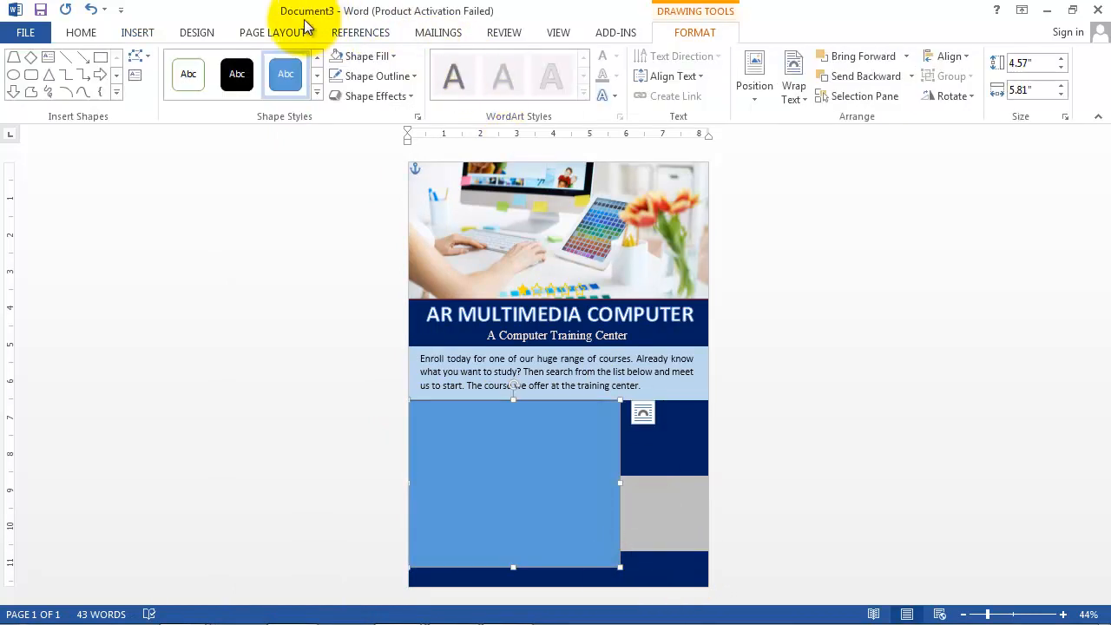
left_click(390, 56)
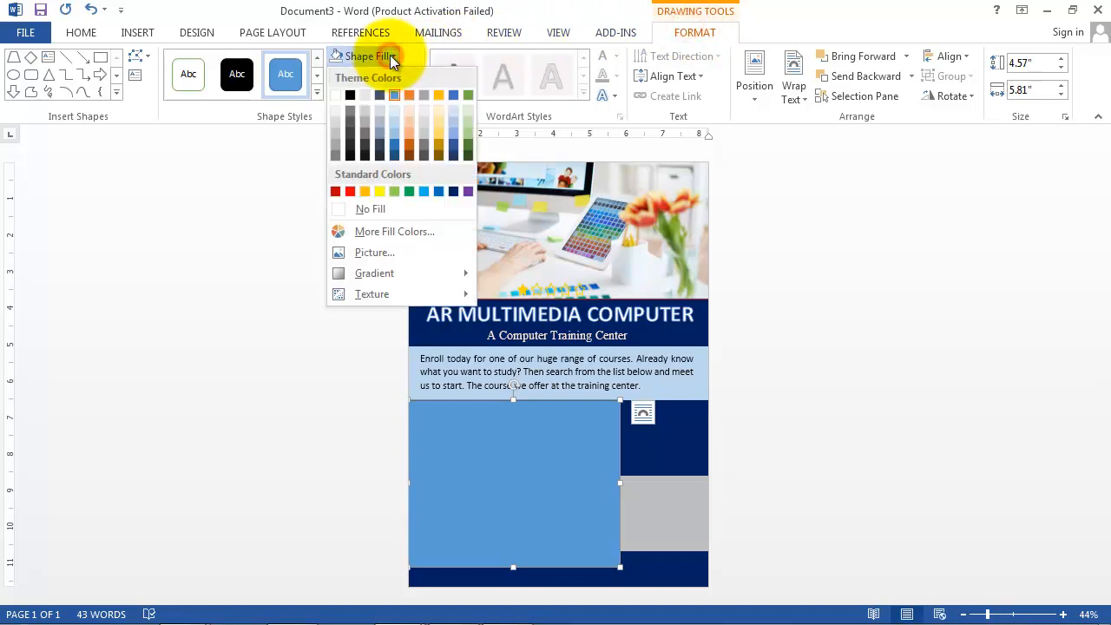
left_click(336, 95)
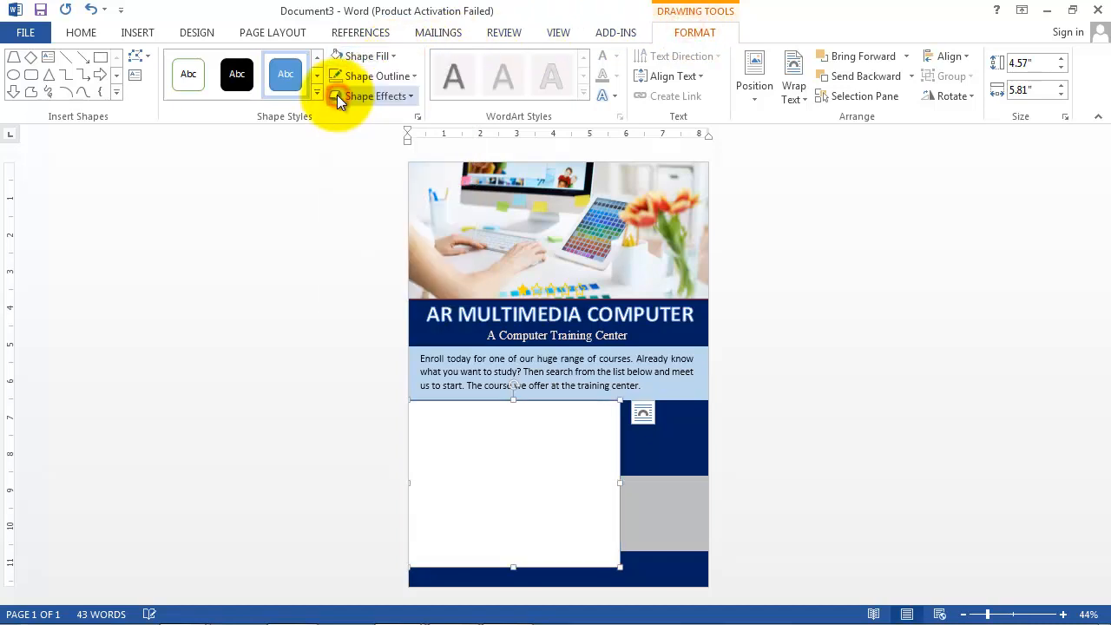
left_click(409, 77)
left_click(380, 229)
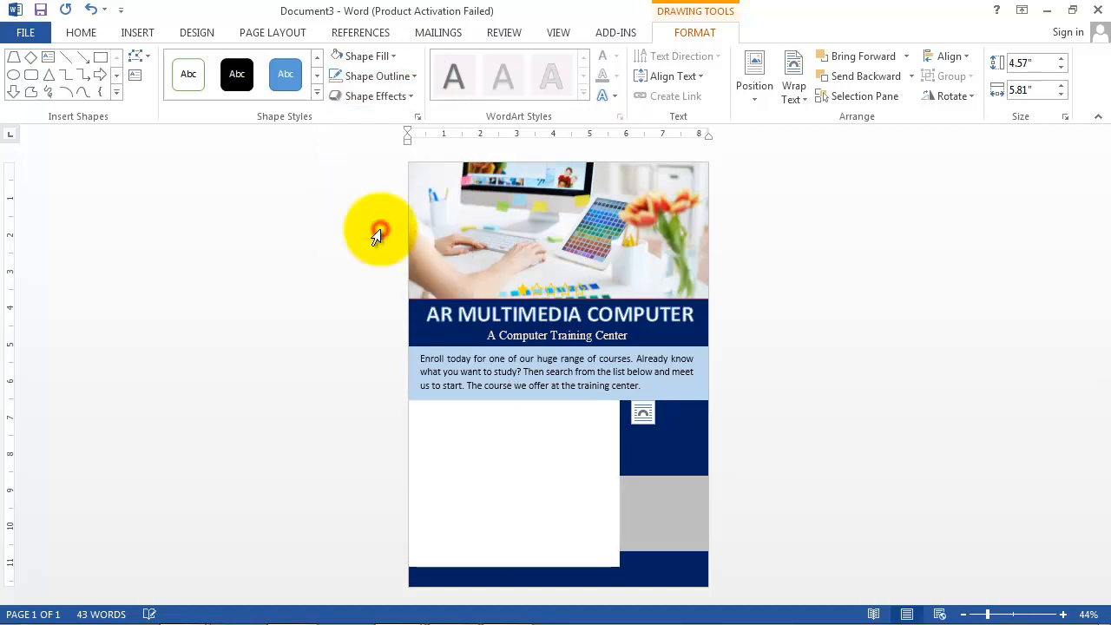
Step: Edit the white rectangle's points, pulling its bottom-right corner left to slant the right edge
left_click(676, 33)
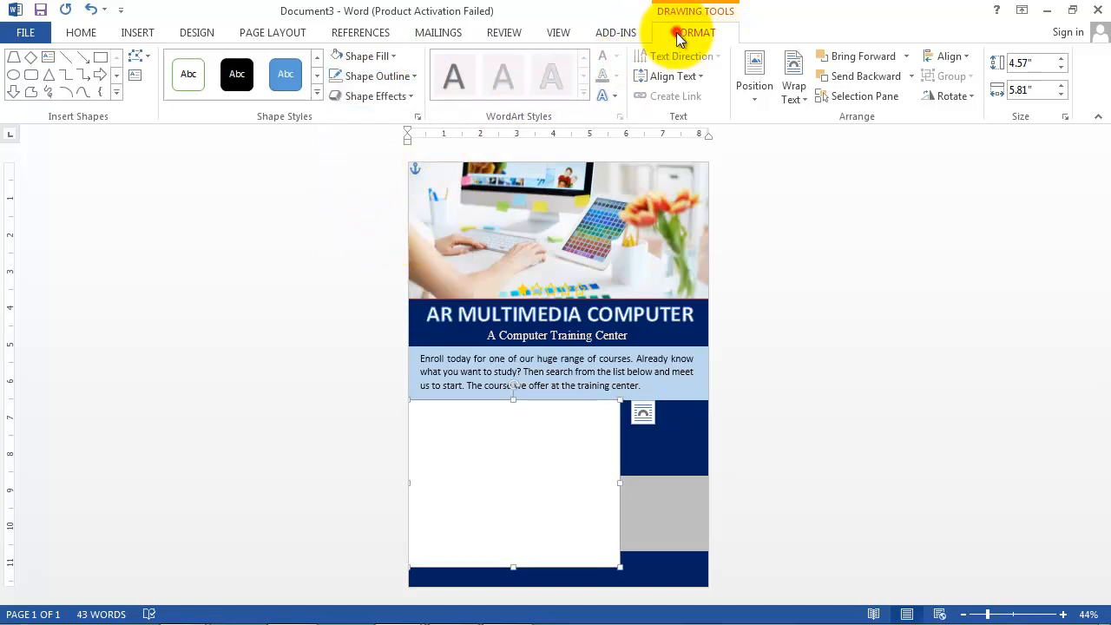
left_click(148, 55)
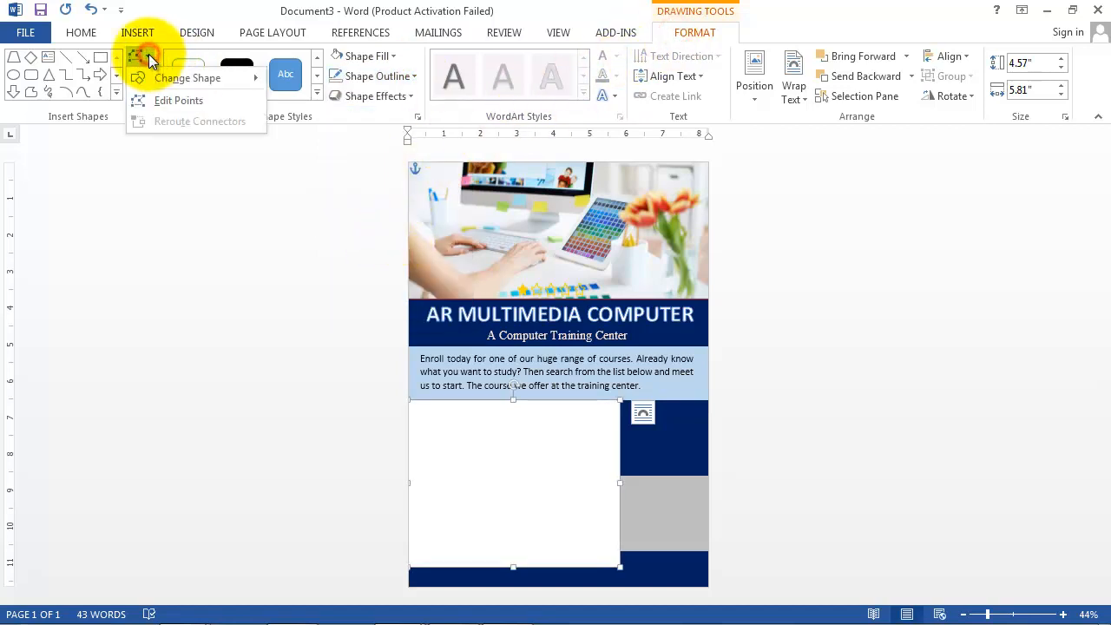
left_click(186, 101)
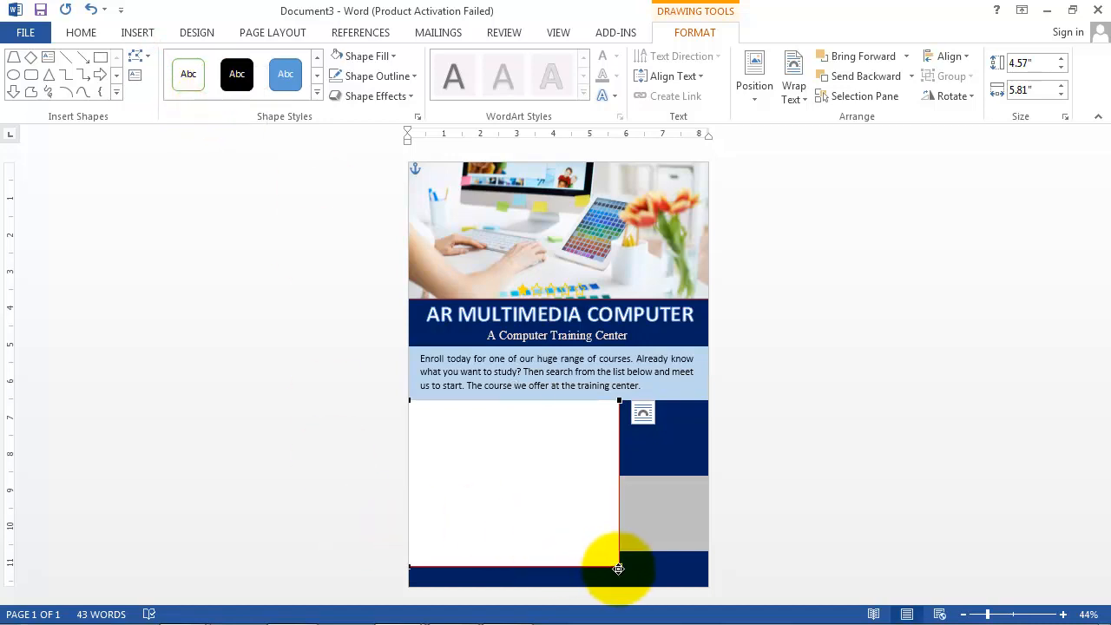
left_click_drag(619, 569, 570, 566)
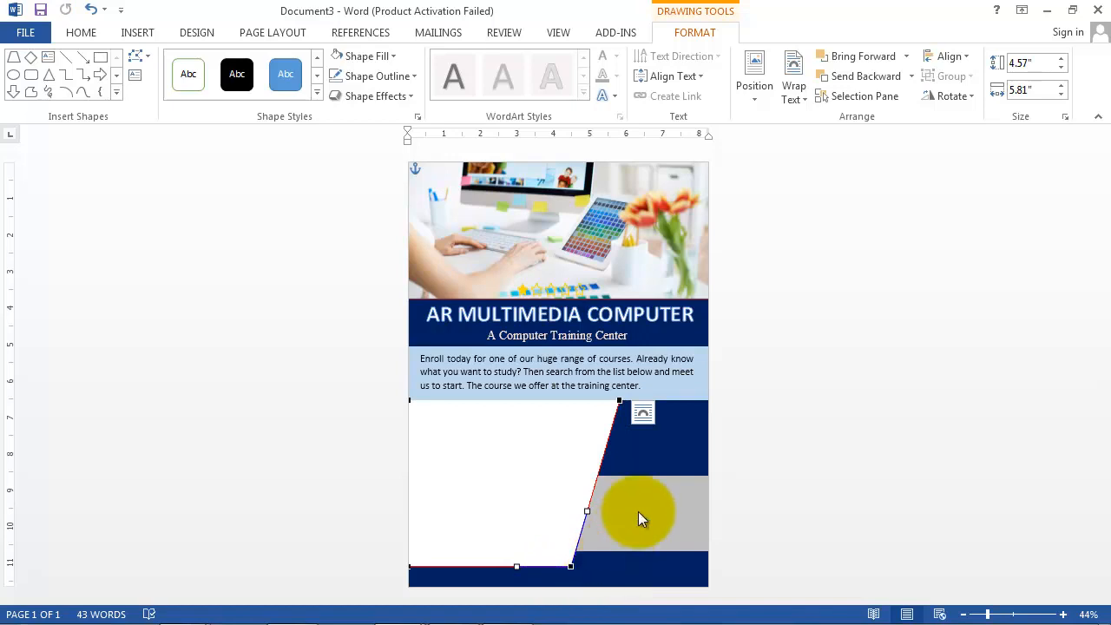
left_click(775, 448)
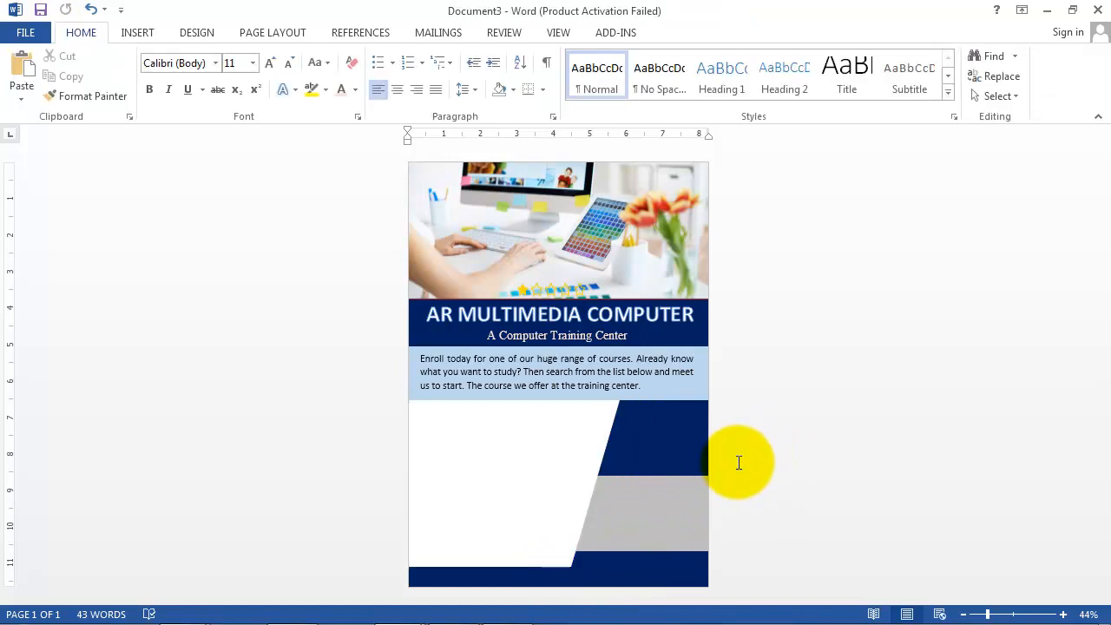
Step: Draw a 4.4" by 5.24" text box over the white slanted panel
left_click(155, 33)
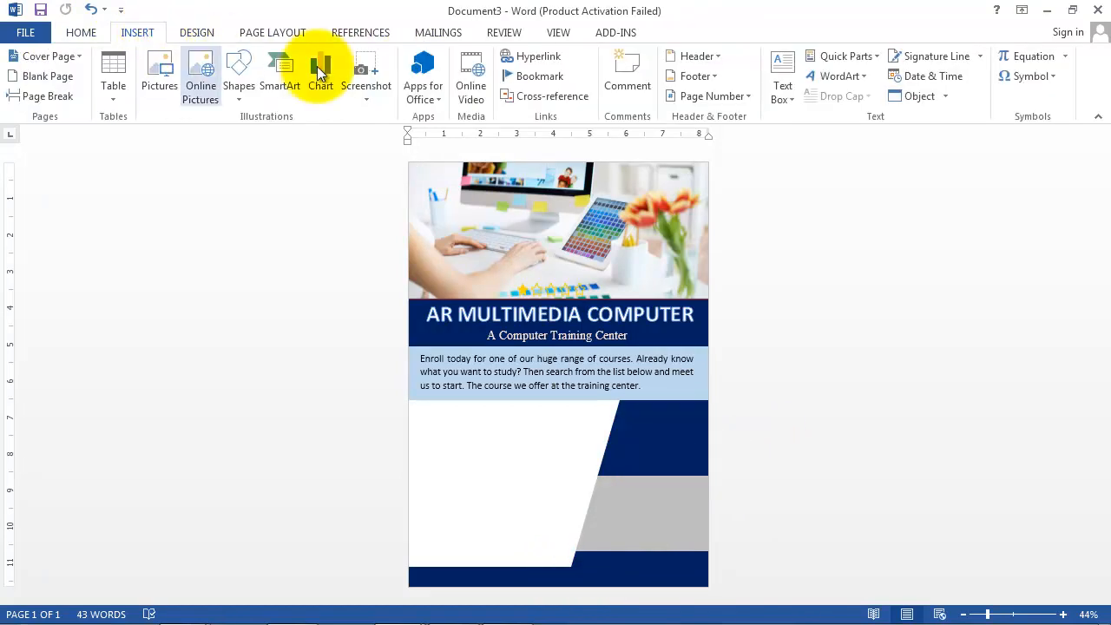
left_click(783, 85)
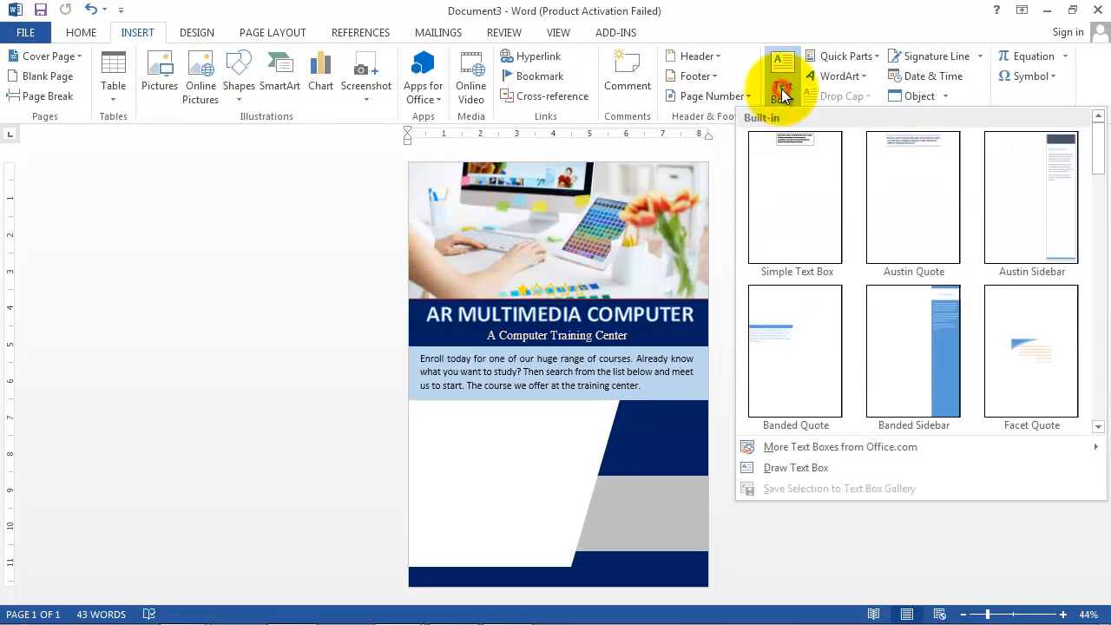
left_click(783, 469)
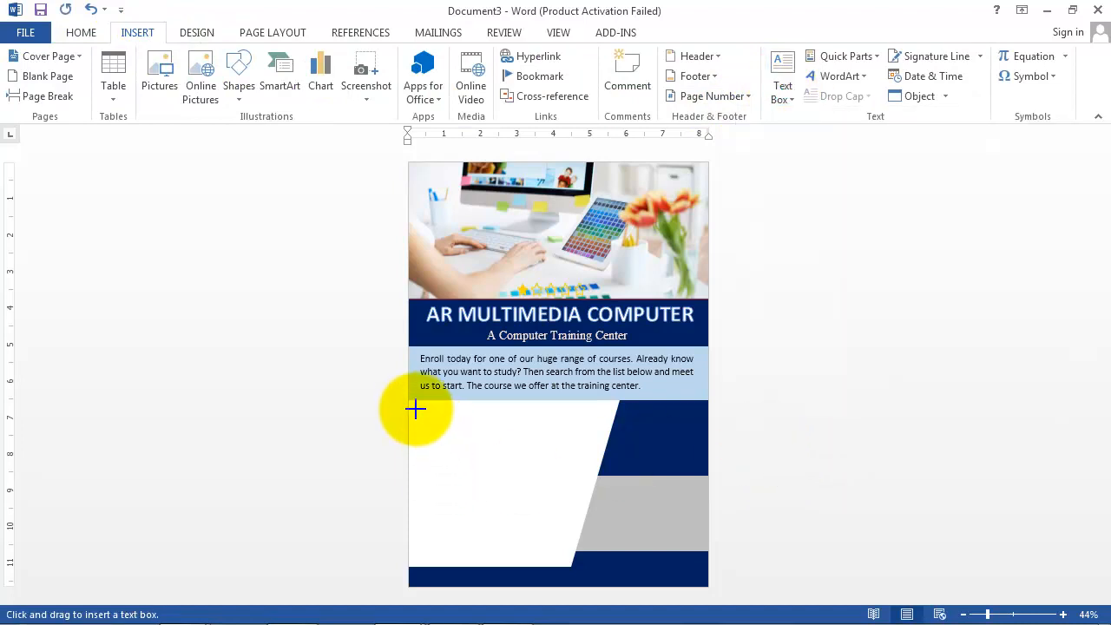
mouse_move(417, 406)
left_mouse_down()
mouse_move(491, 444)
mouse_move(560, 566)
mouse_move(608, 566)
left_mouse_up()
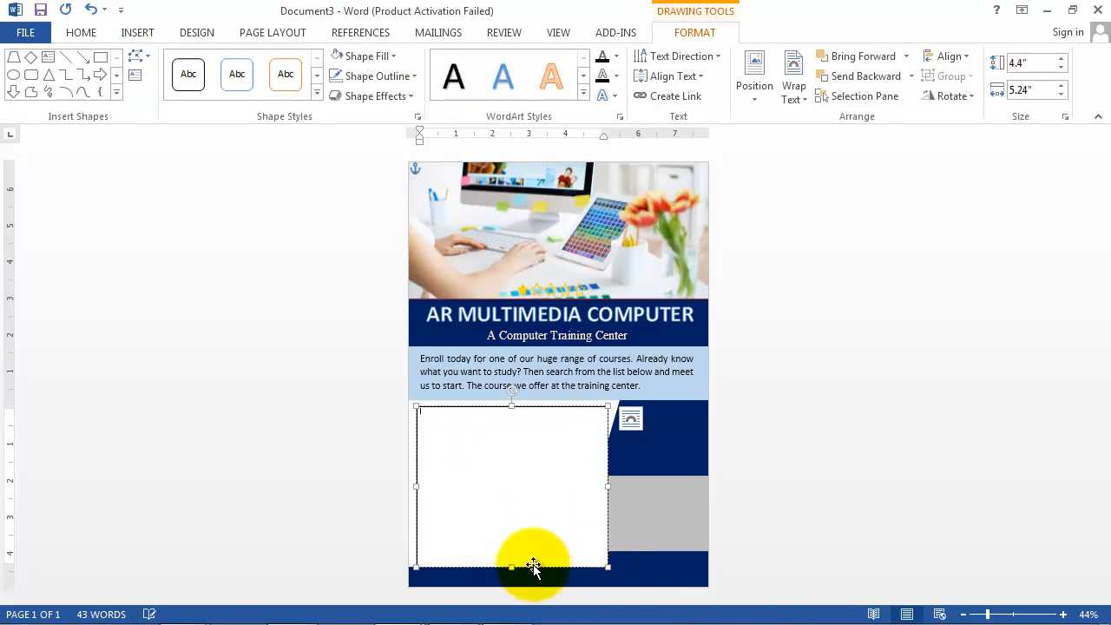
Step: Copy the 'Need more help and advice?' through 'affordable.' paragraphs from the course document, then return to the flyer
mouse_move(408, 612)
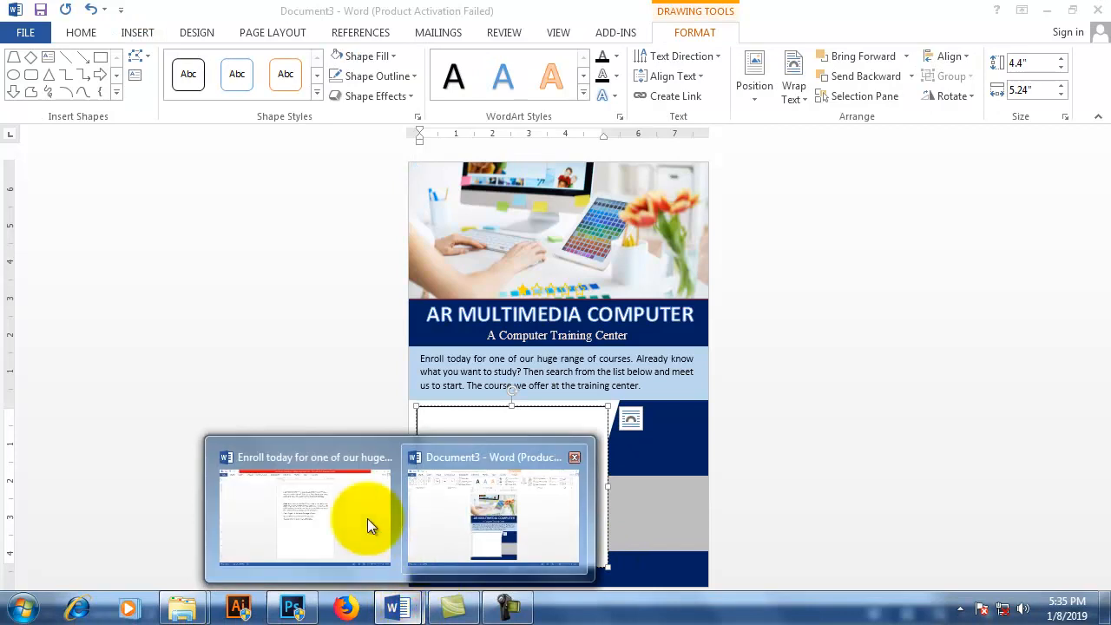
left_click(315, 513)
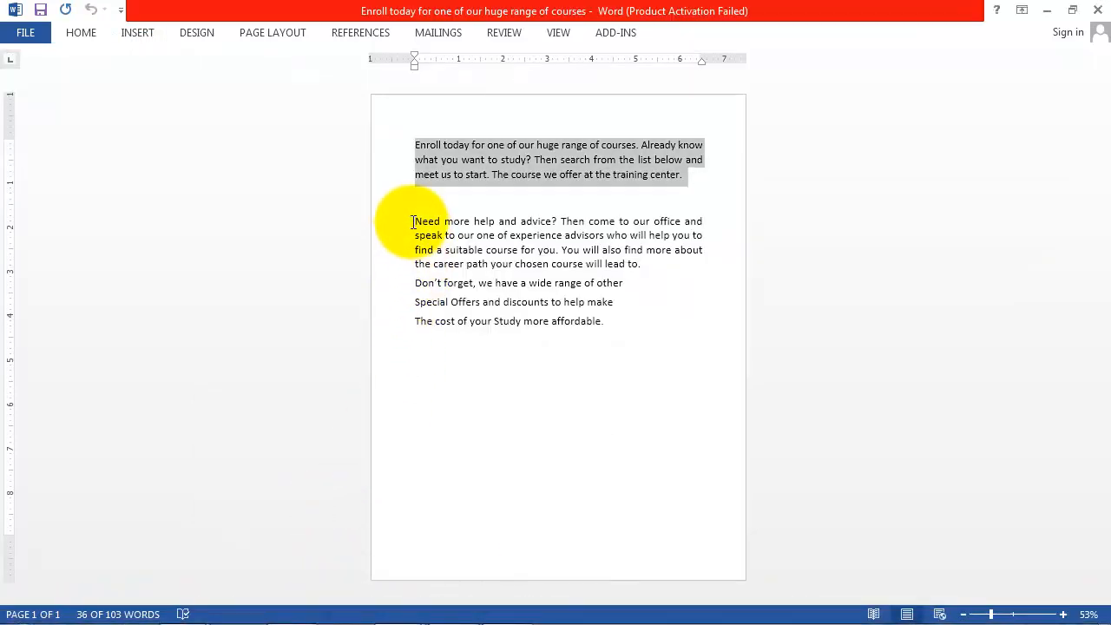
left_click_drag(415, 222, 620, 322)
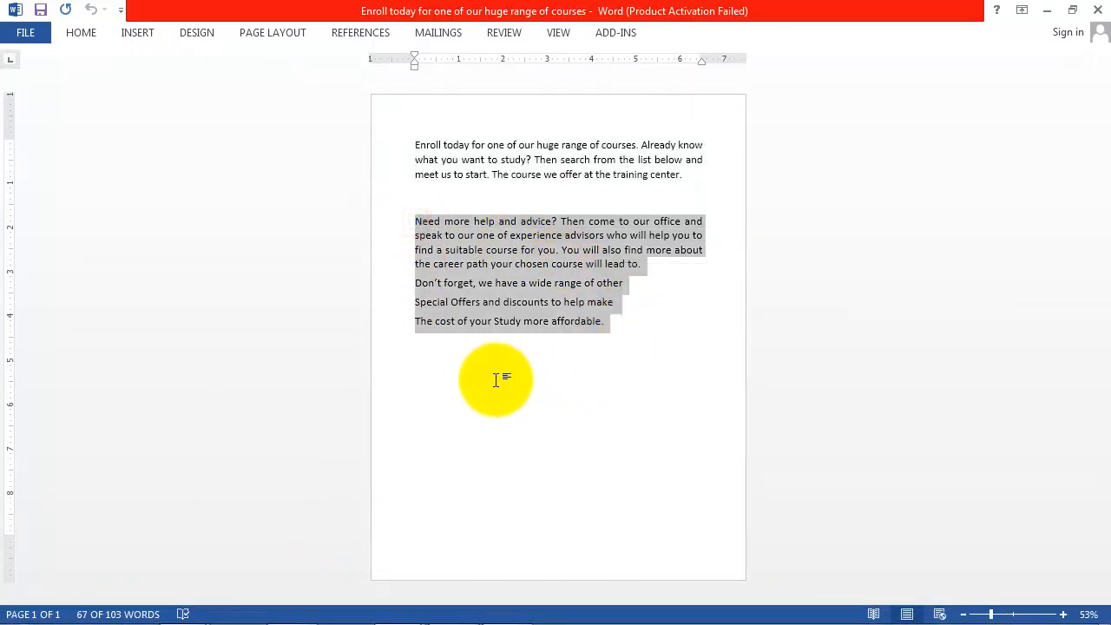
left_click(87, 33)
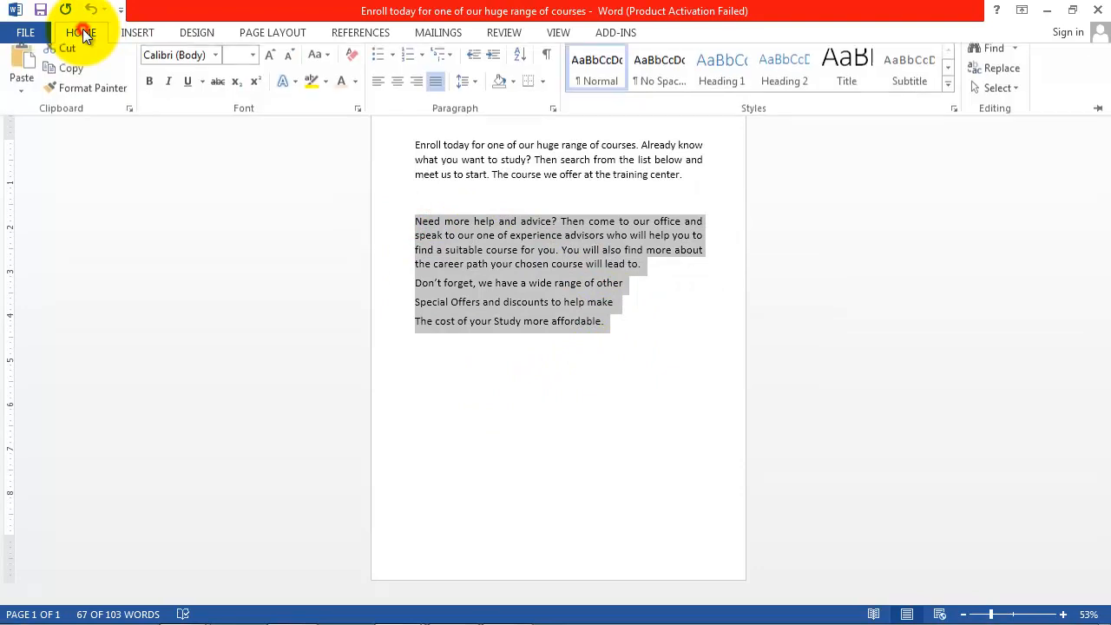
left_click(79, 78)
left_click(396, 605)
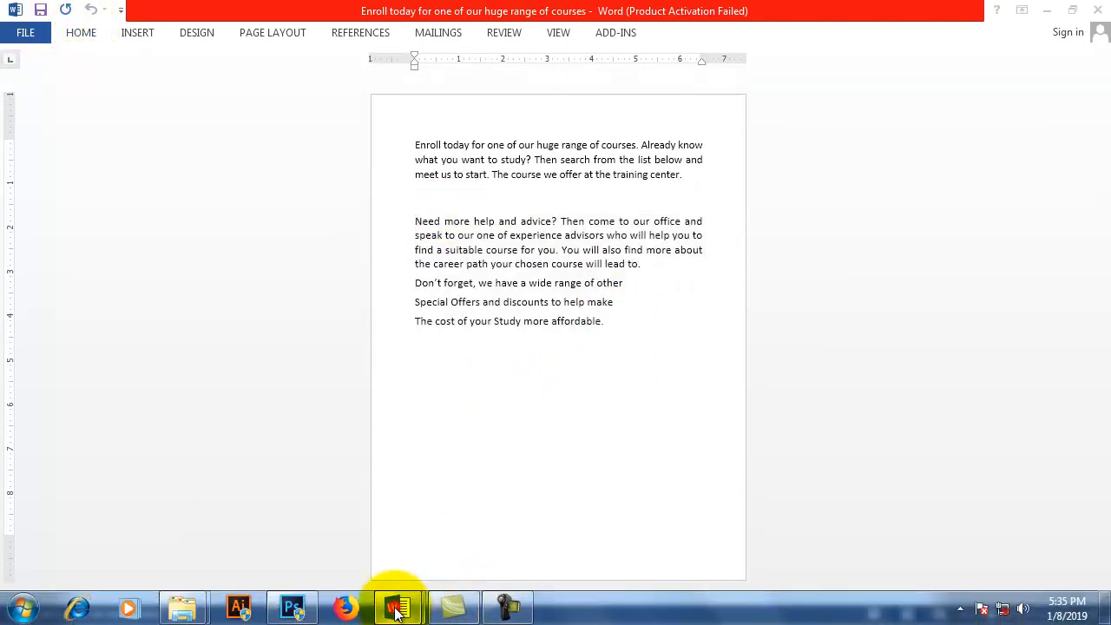
left_click(499, 452)
left_click(496, 452)
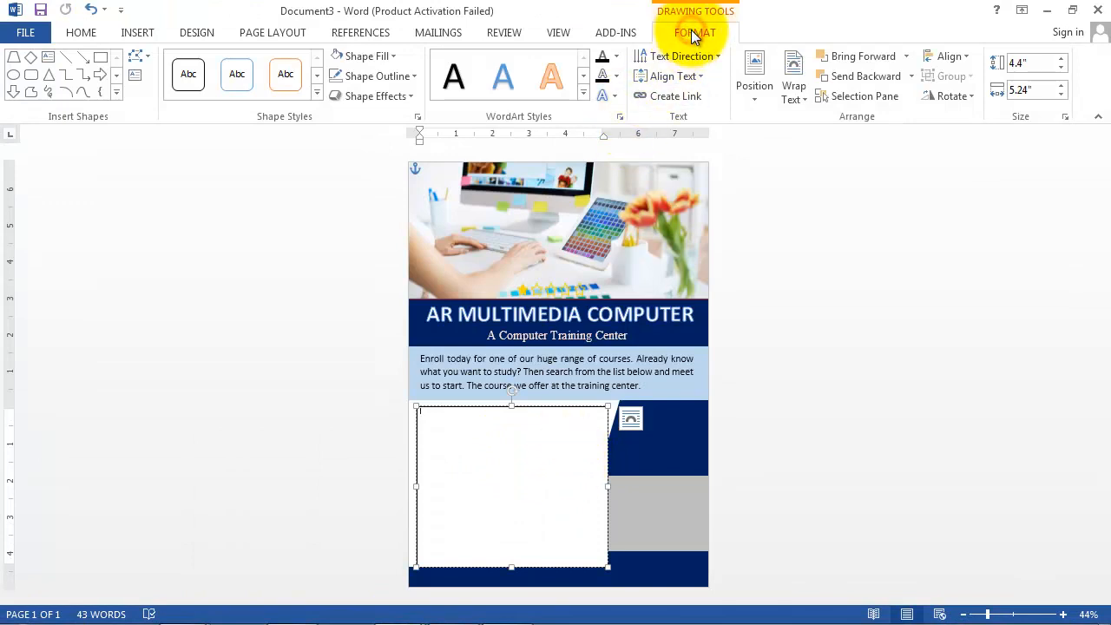
Step: Give the new text box no fill and no outline, and set its font size to 18
left_click(395, 57)
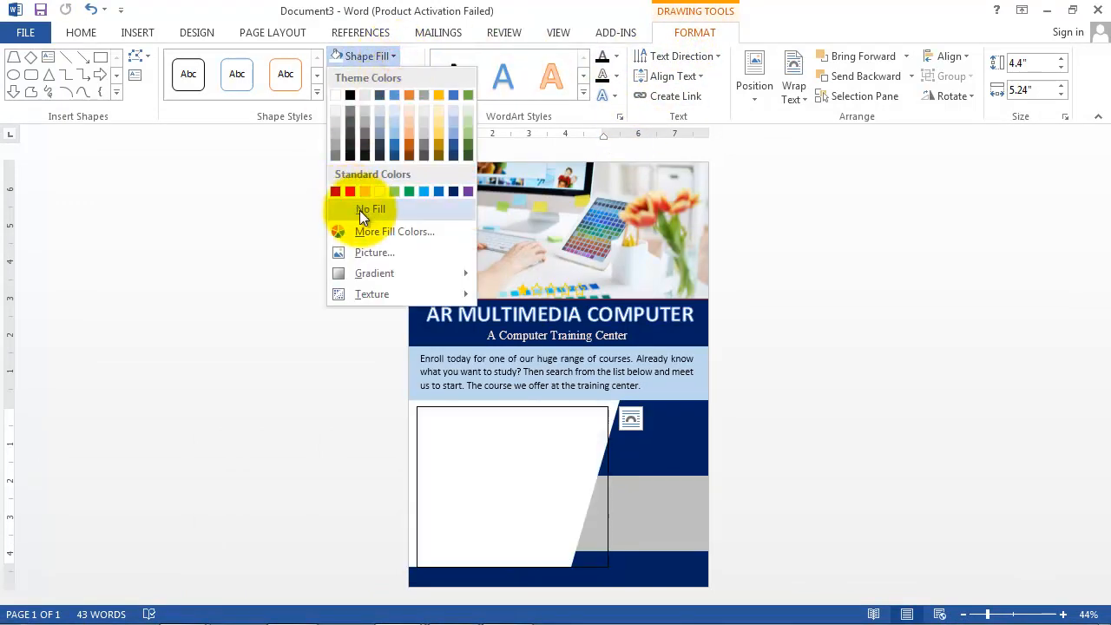
left_click(359, 210)
left_click(409, 77)
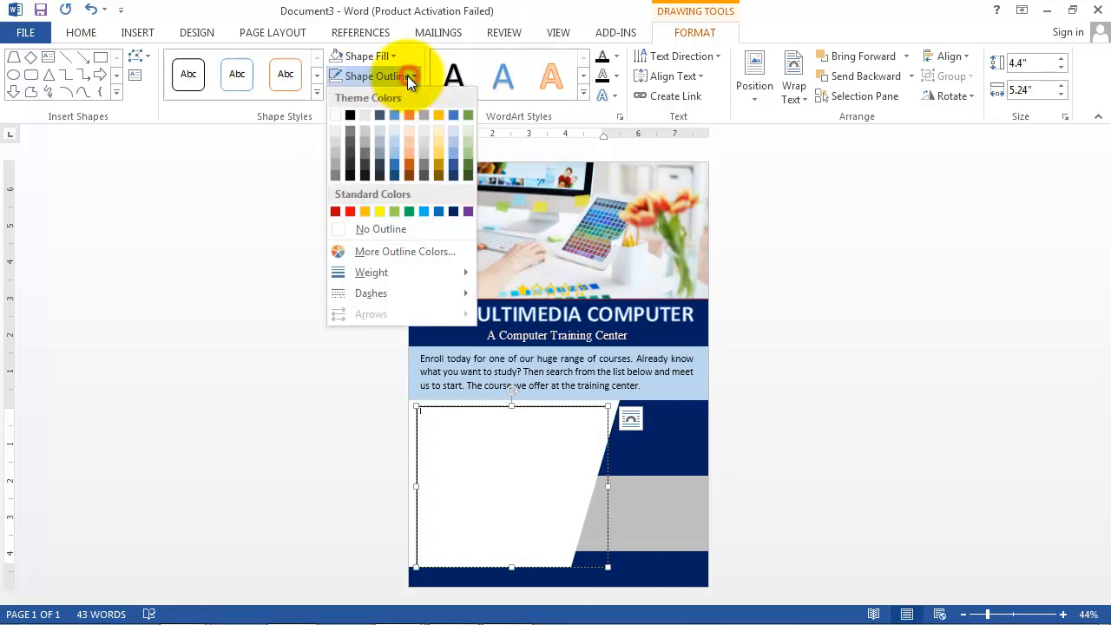
left_click(383, 231)
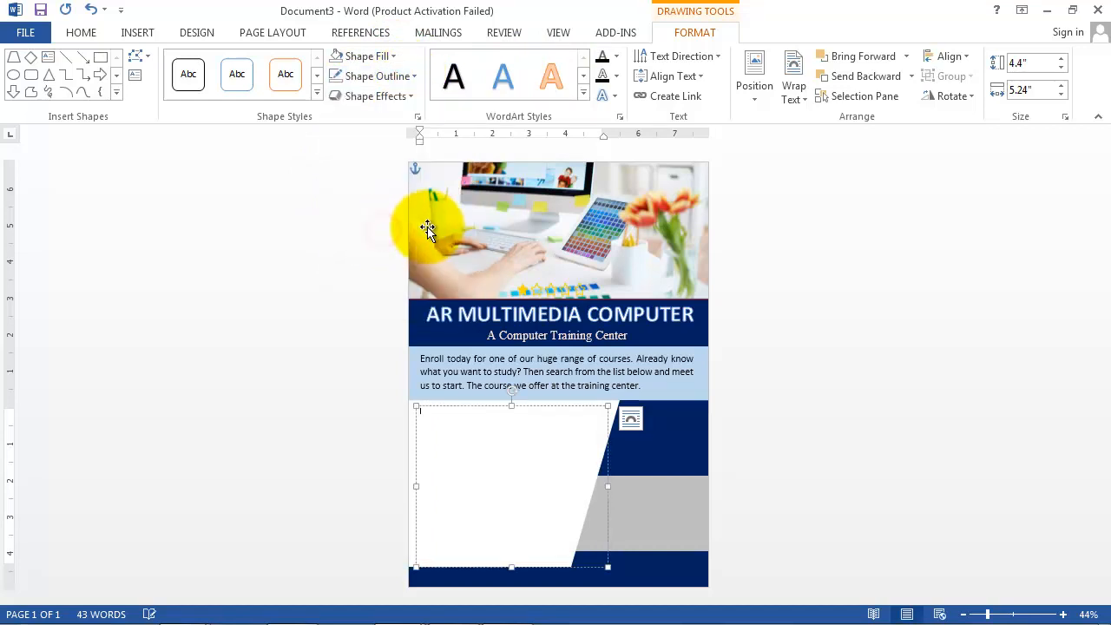
left_click(81, 33)
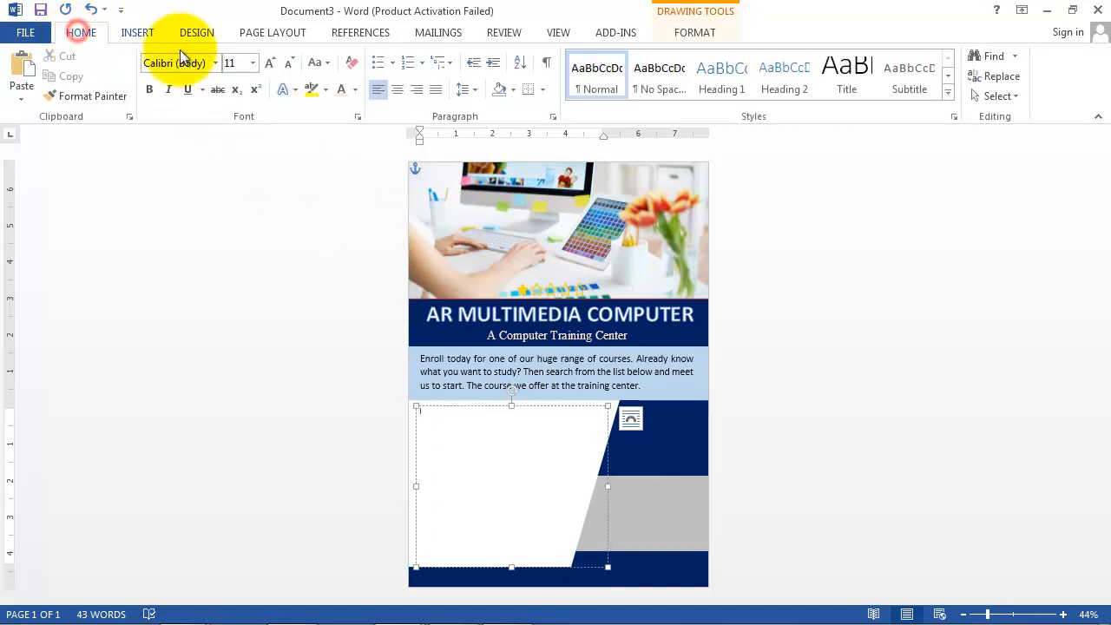
left_click(252, 62)
left_click(232, 200)
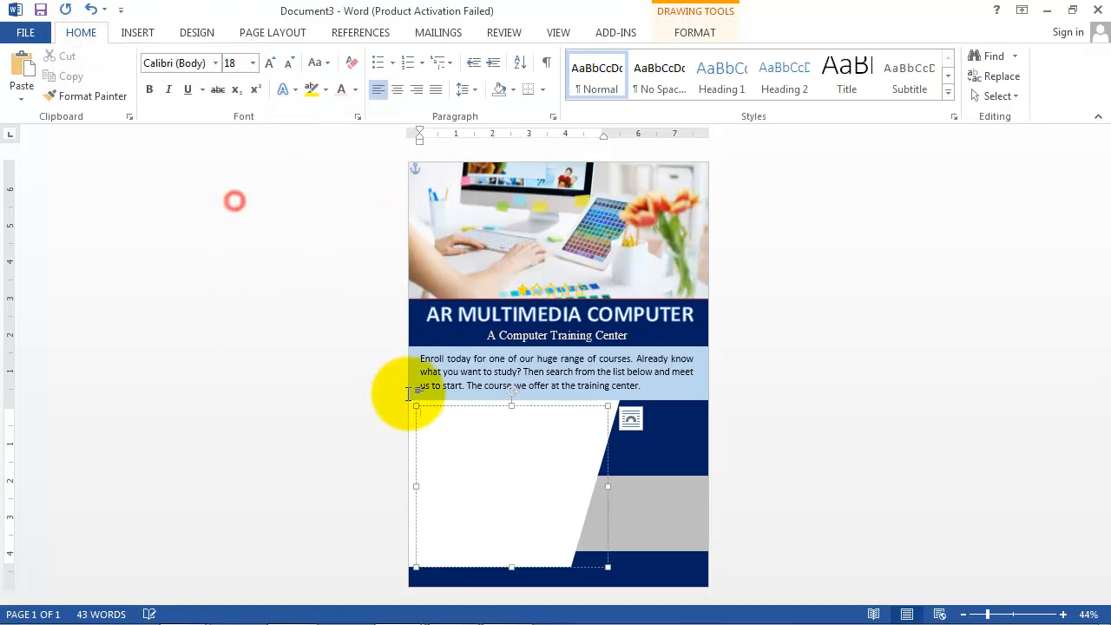
Step: Paste the 'Need more help and advice?' passage into the text box, size it 20 and nudge the box left
left_click(81, 32)
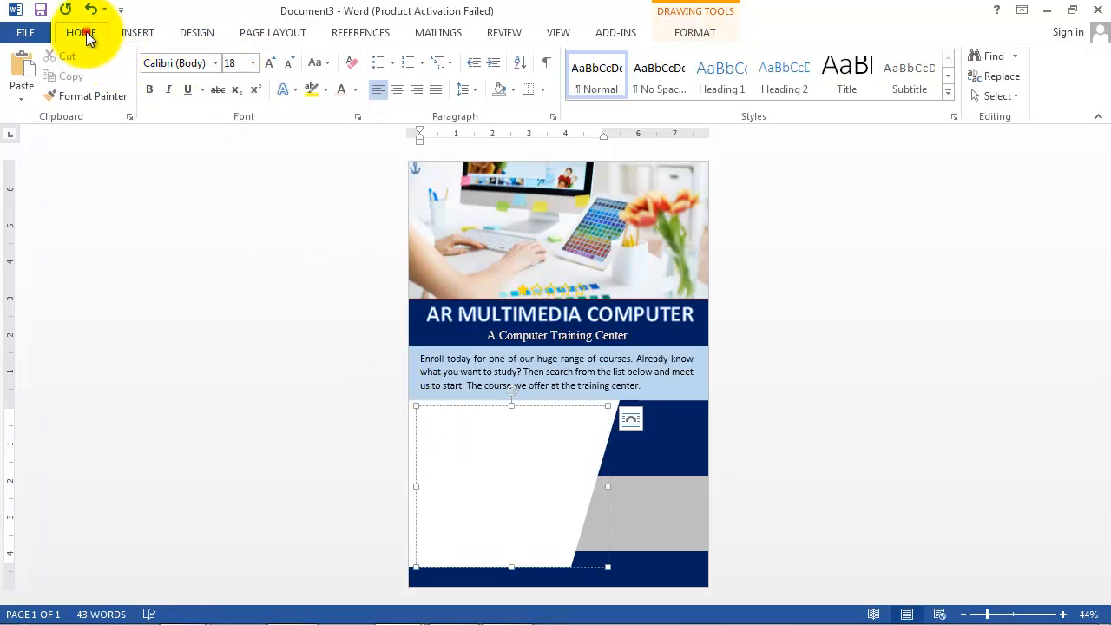
left_click(26, 74)
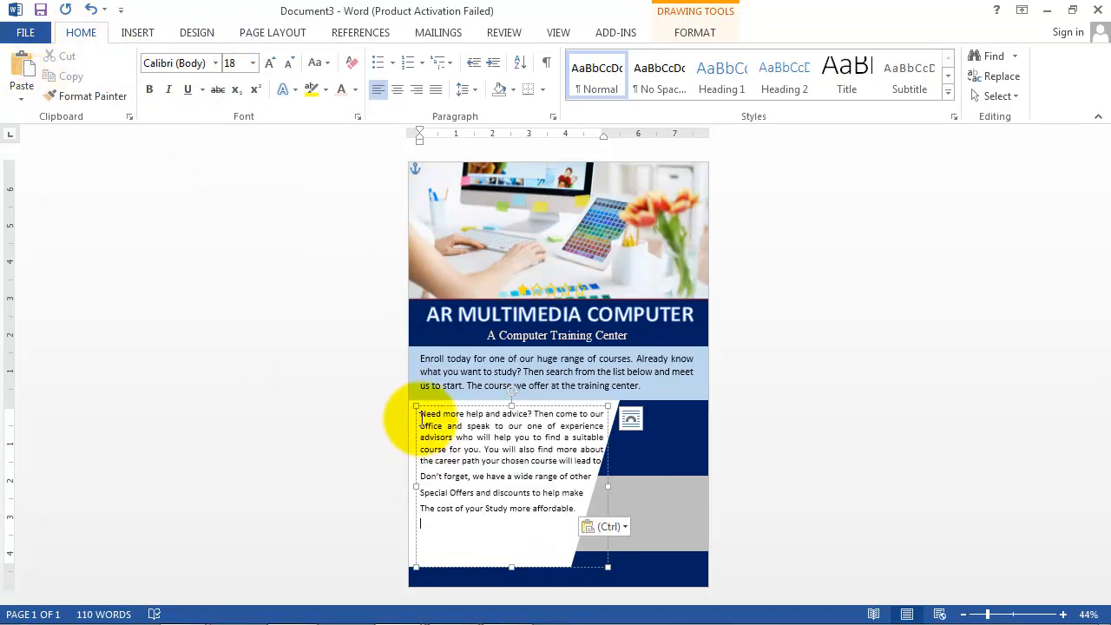
left_click_drag(422, 416, 566, 514)
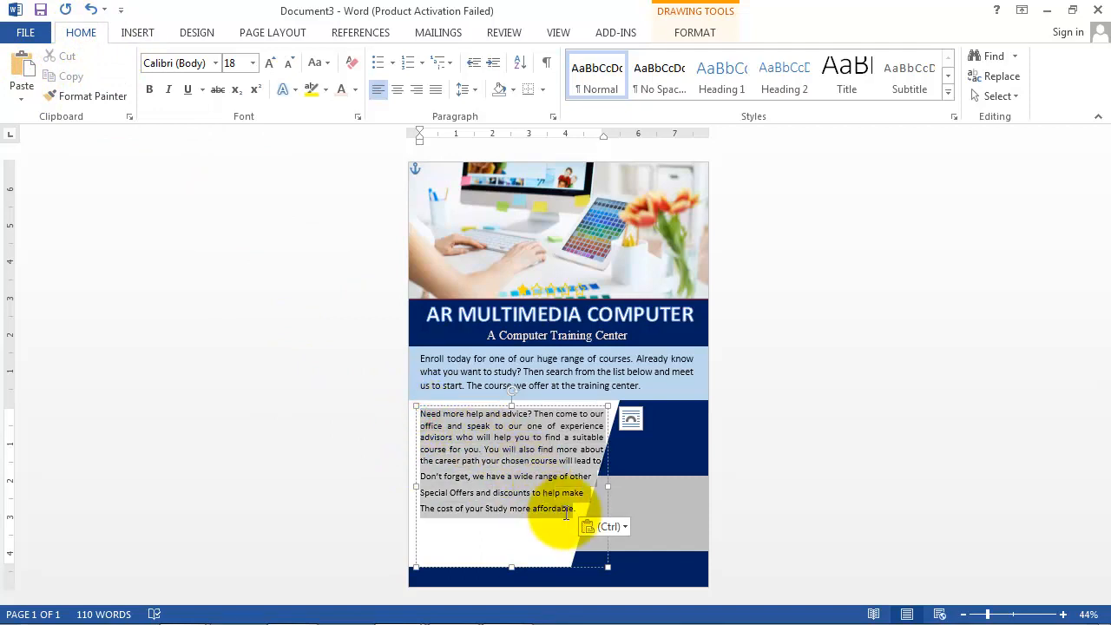
left_click(252, 63)
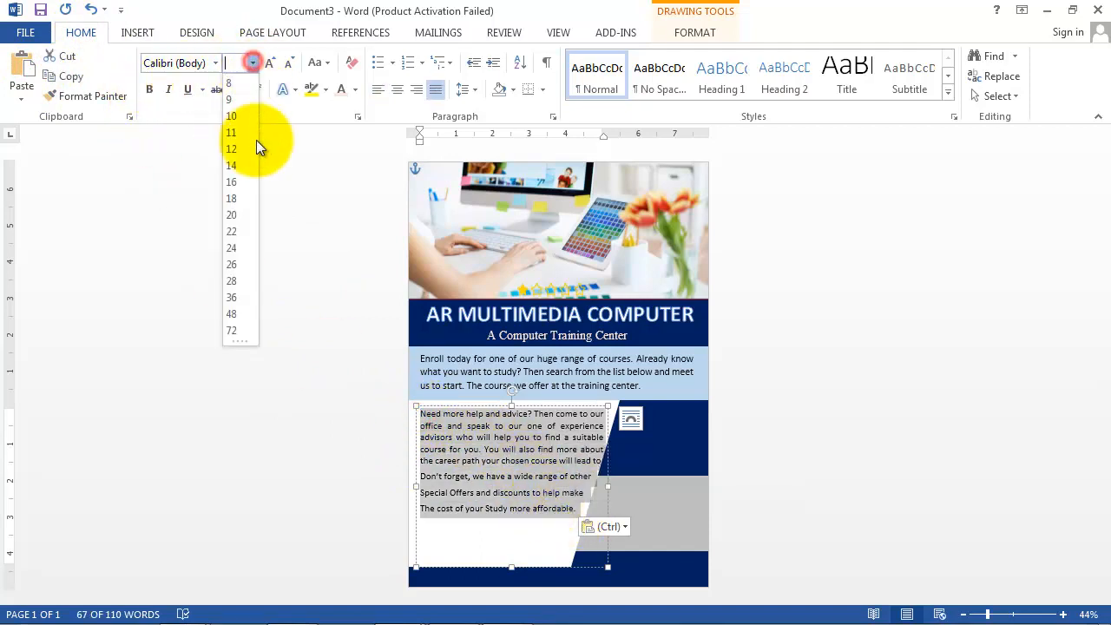
left_click(231, 215)
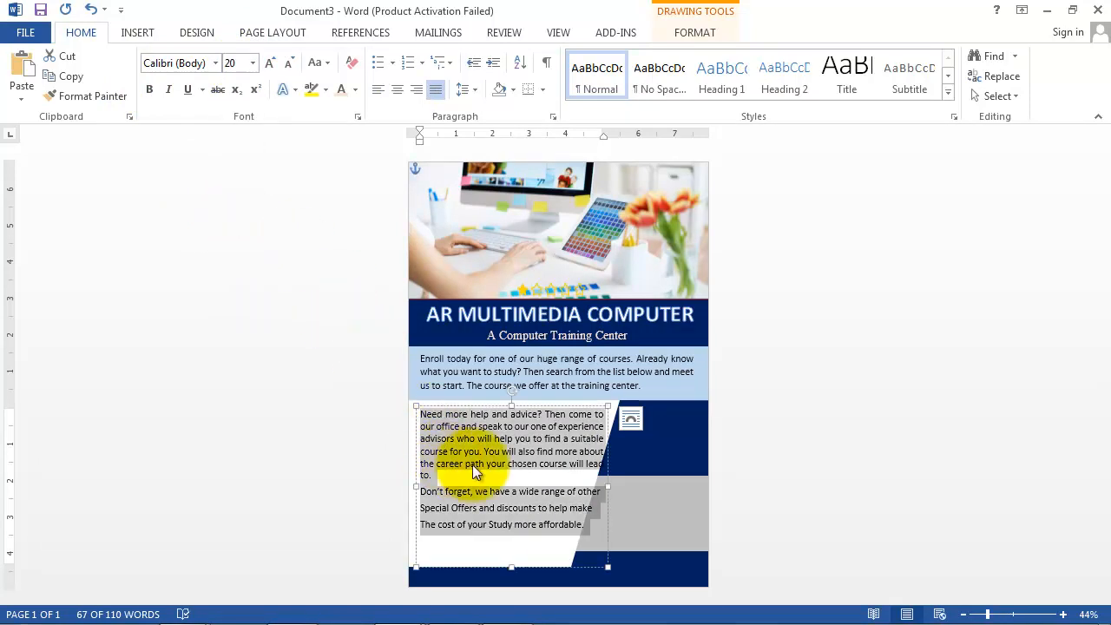
left_click(415, 487)
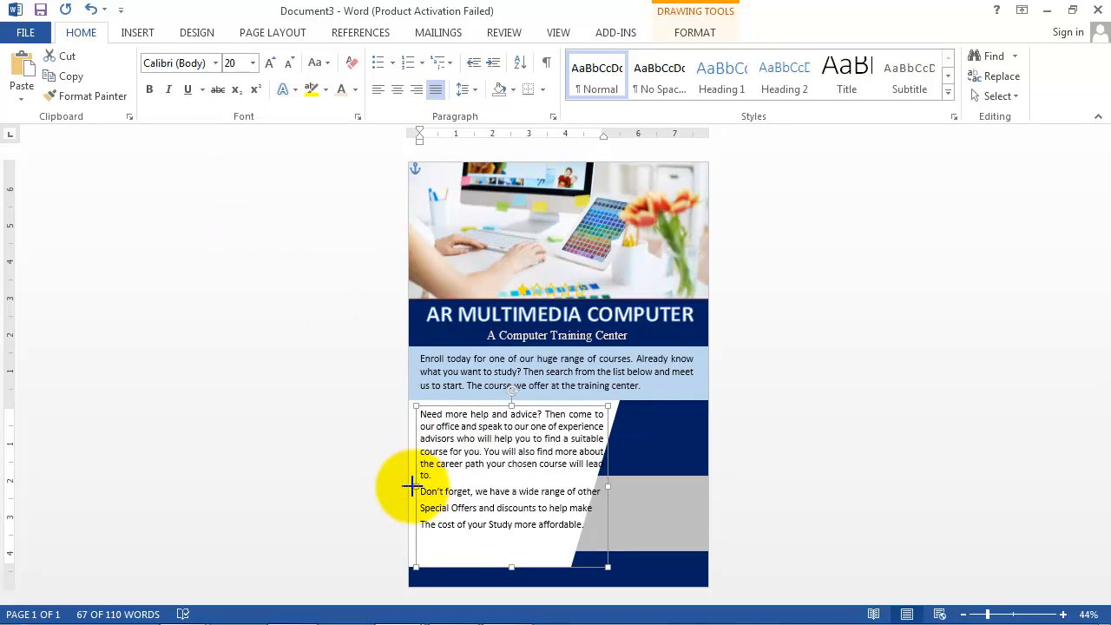
left_click_drag(412, 486, 407, 486)
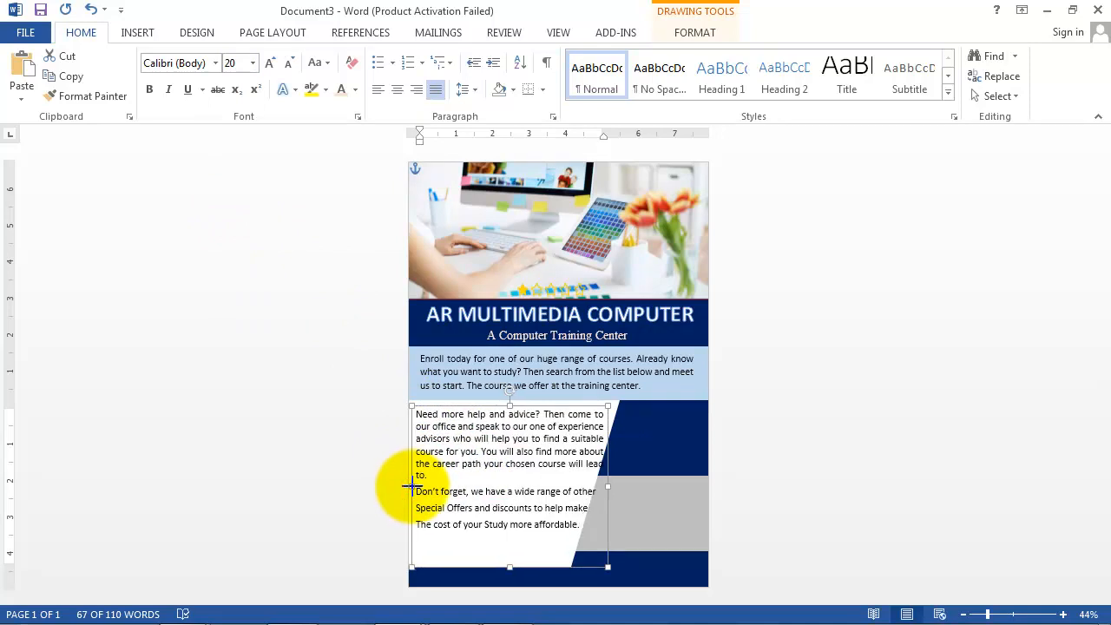
Step: Rebreak the passage's lines along the diagonal edge and lowercase 'The' to 'the'
left_click(585, 463)
key("Return")
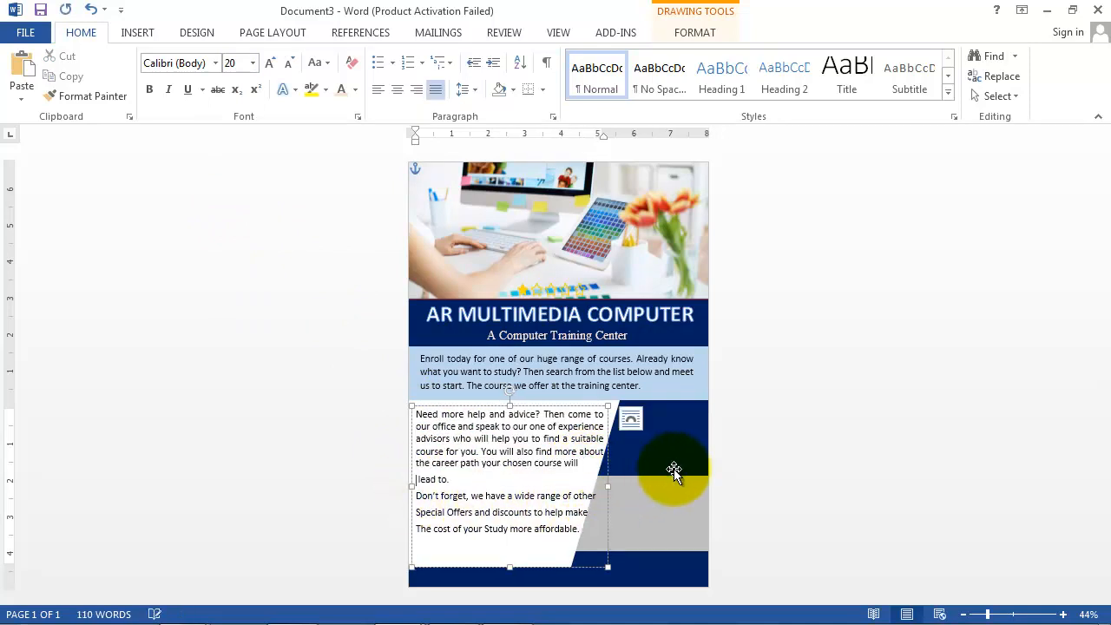
left_click(573, 495)
key("Return")
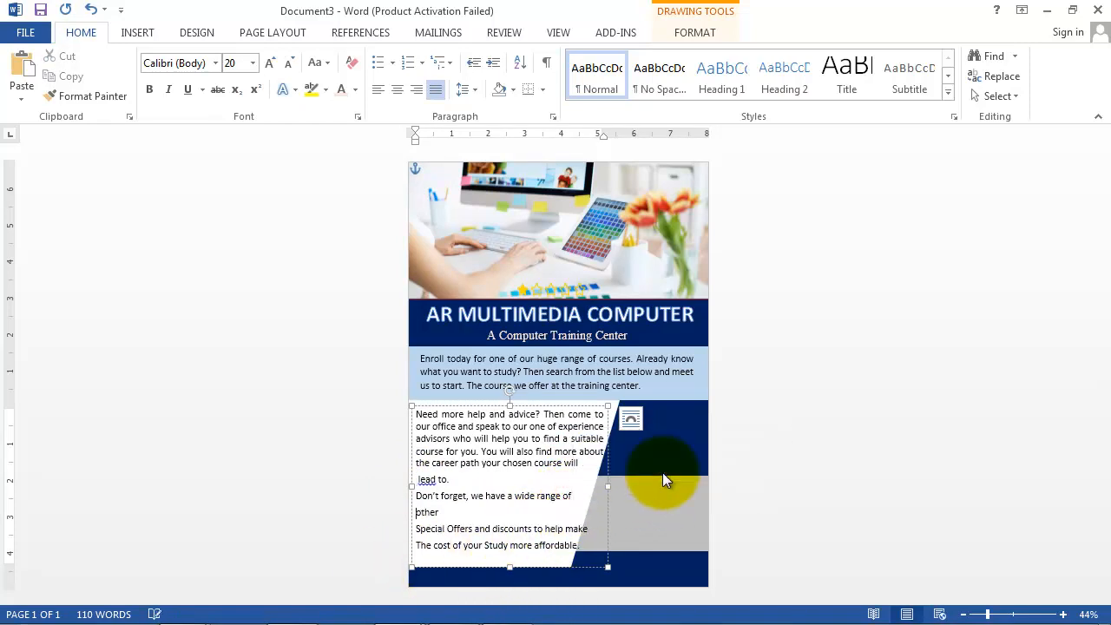
key("Delete")
left_click(444, 525)
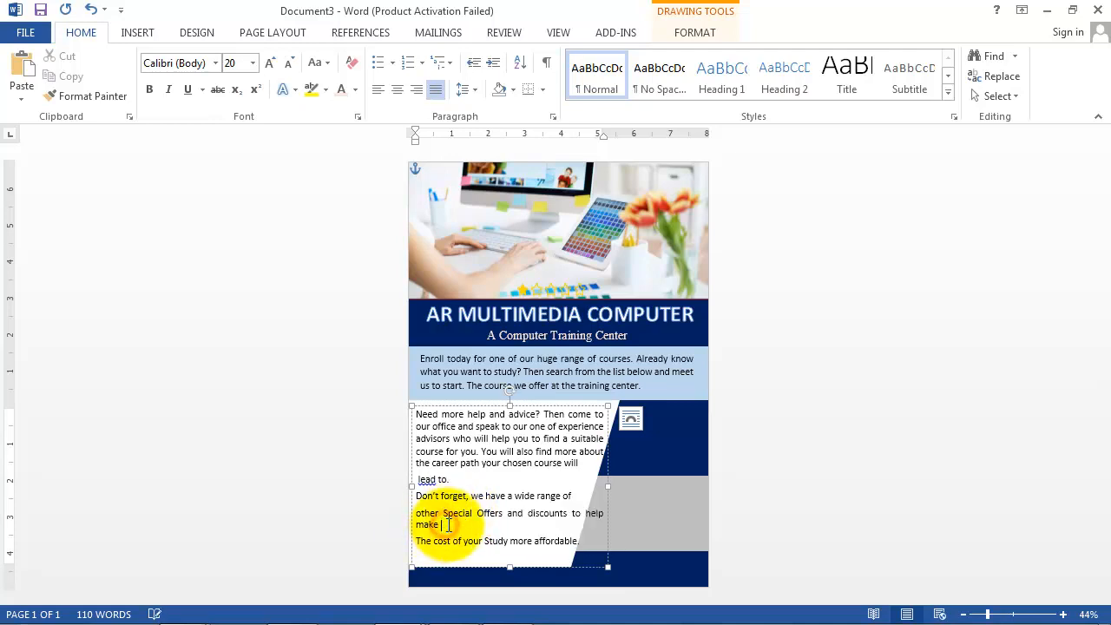
key("Delete")
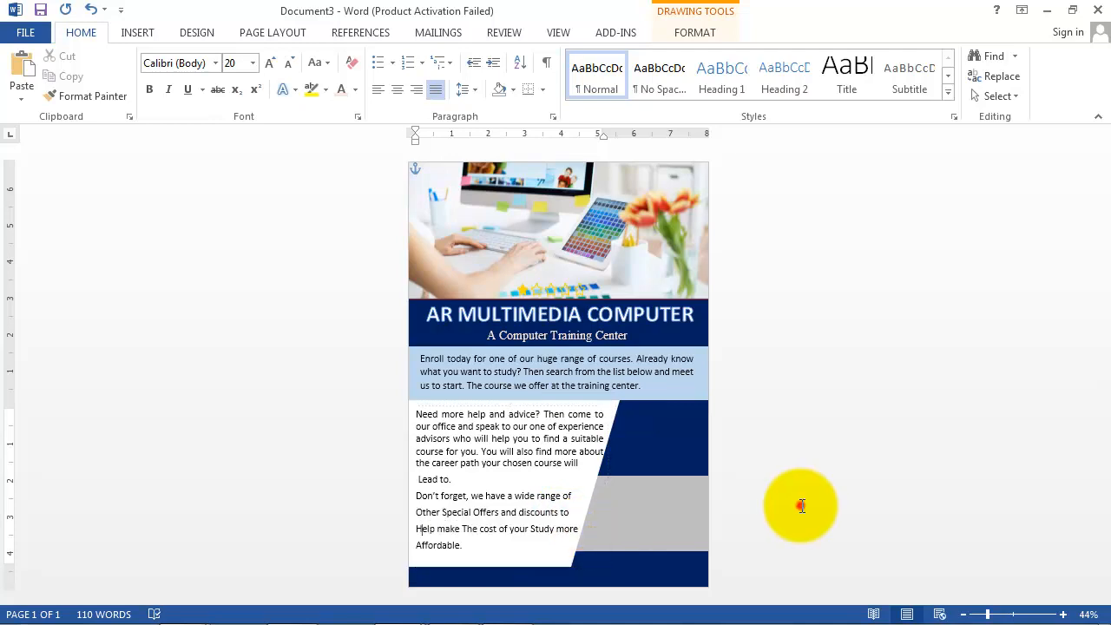
left_click(799, 506)
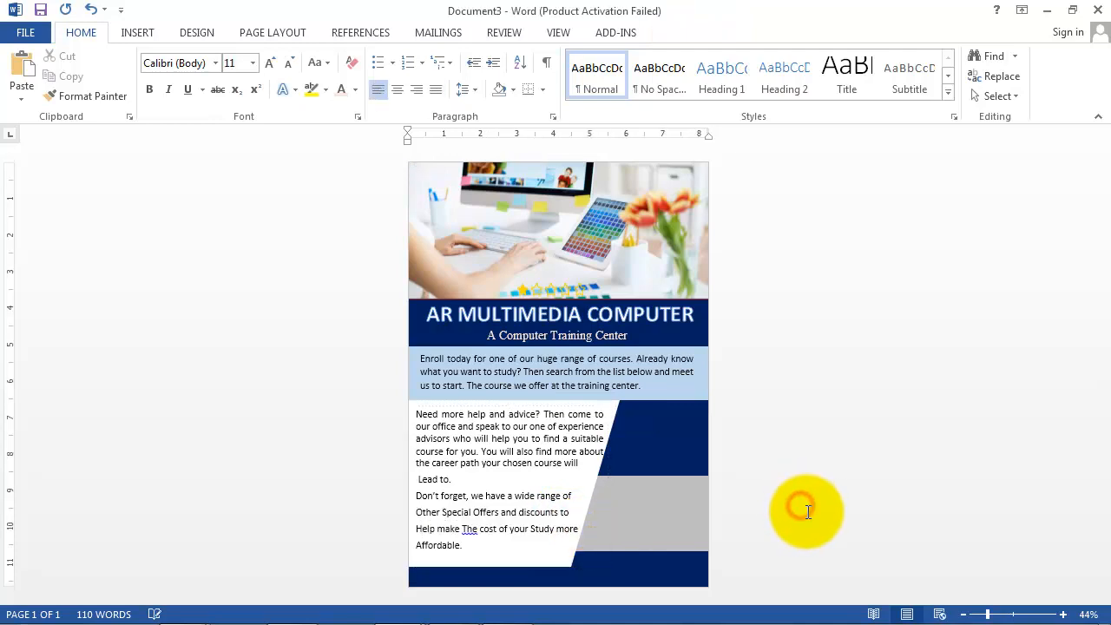
left_click(468, 532)
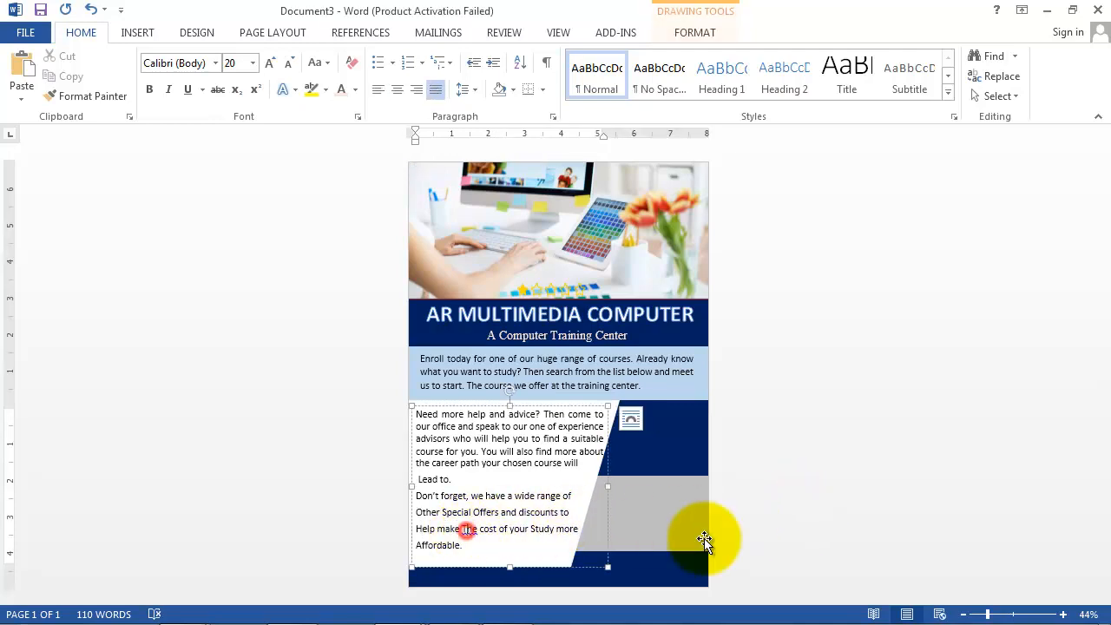
key("BackSpace")
type("t")
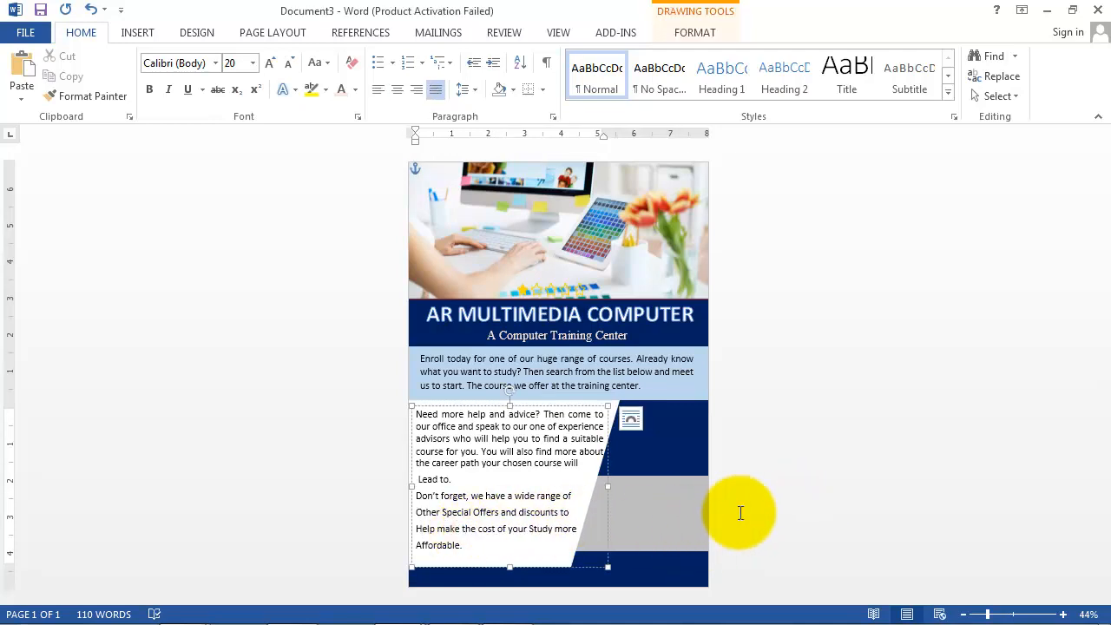
left_click(774, 495)
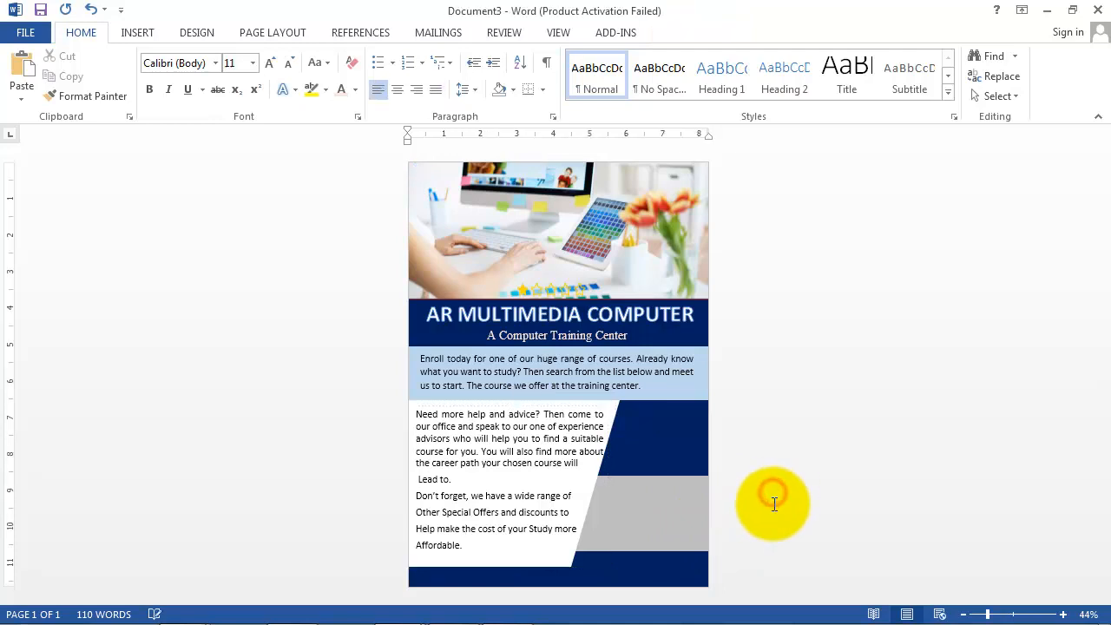
Step: Insert WordArt reading 'Admission Going ON' and place it flush right on the navy band
left_click(137, 32)
left_click(840, 76)
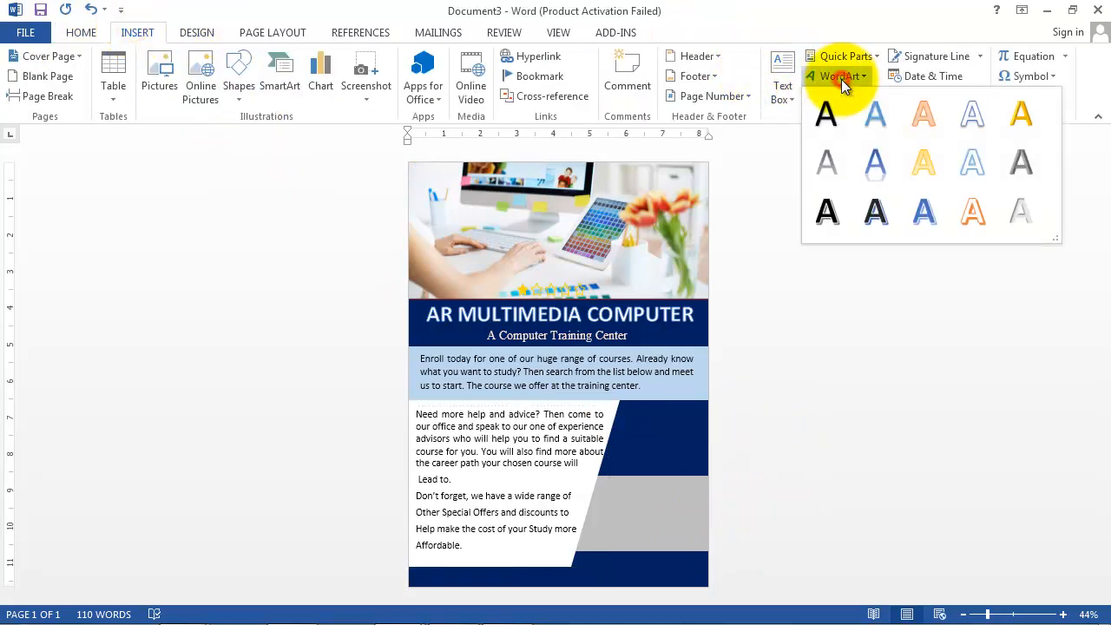
left_click(974, 115)
left_click_drag(491, 198, 685, 450)
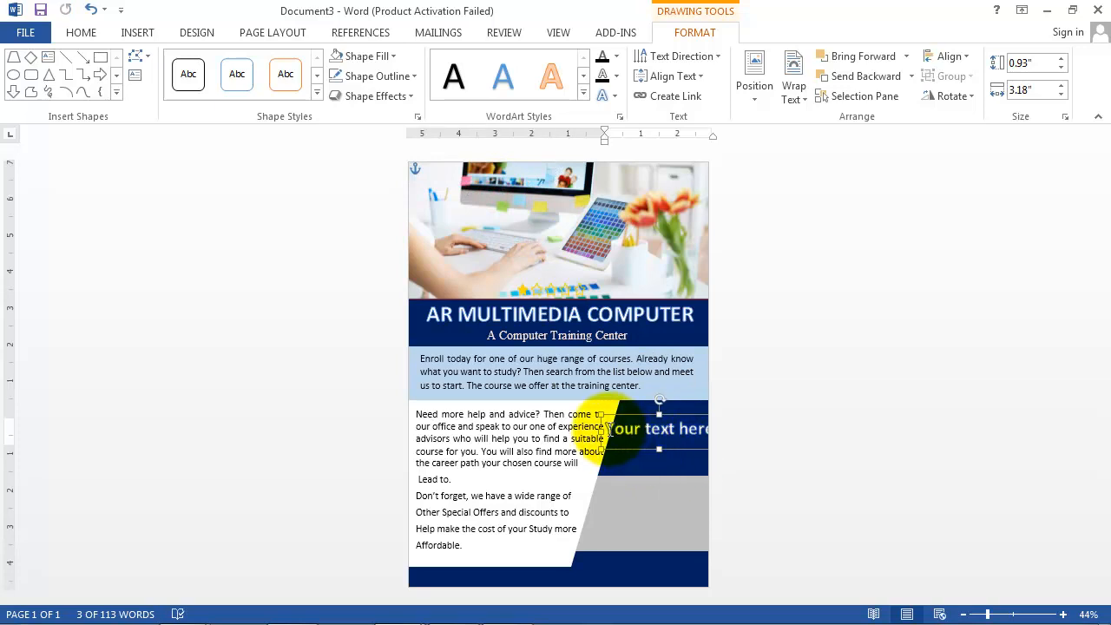
type("Admi")
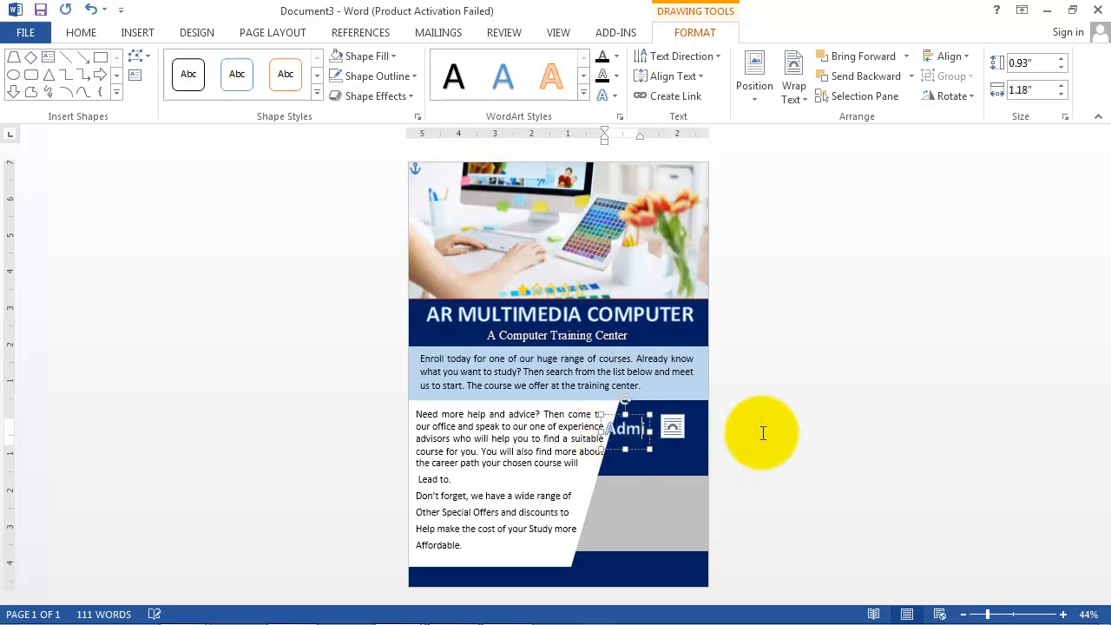
type("ssion Going ")
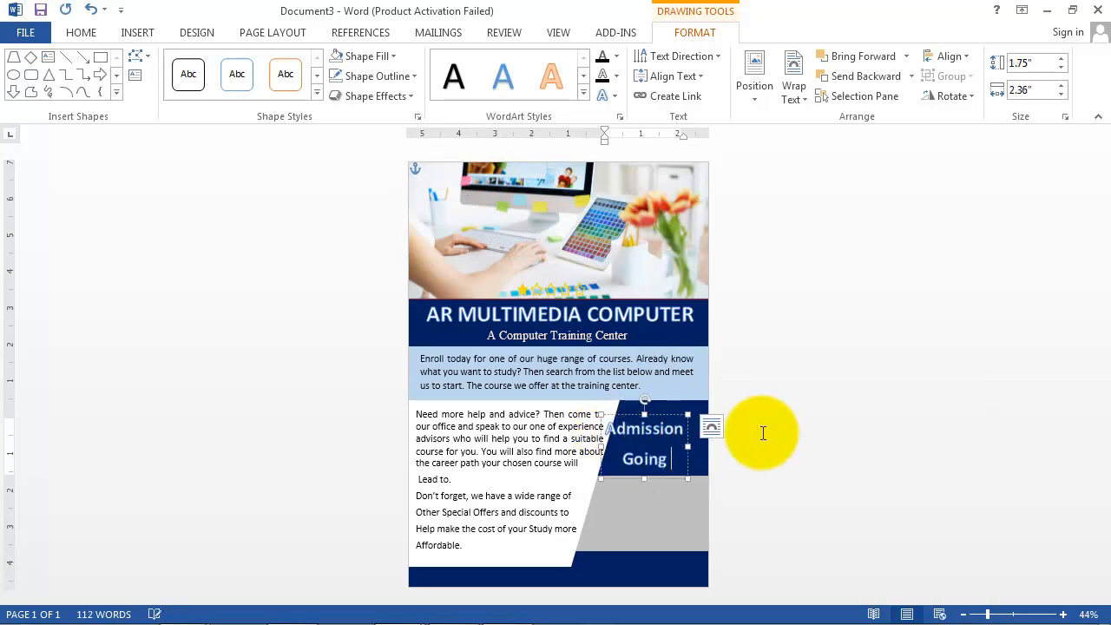
type("ON")
left_click_drag(664, 414, 681, 398)
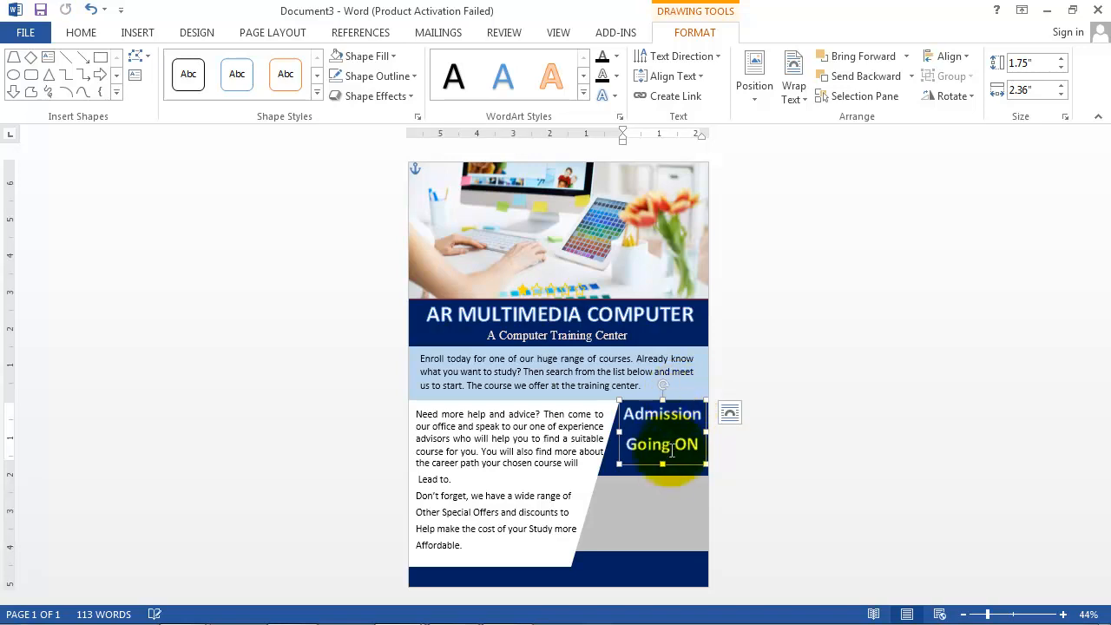
left_click(788, 460)
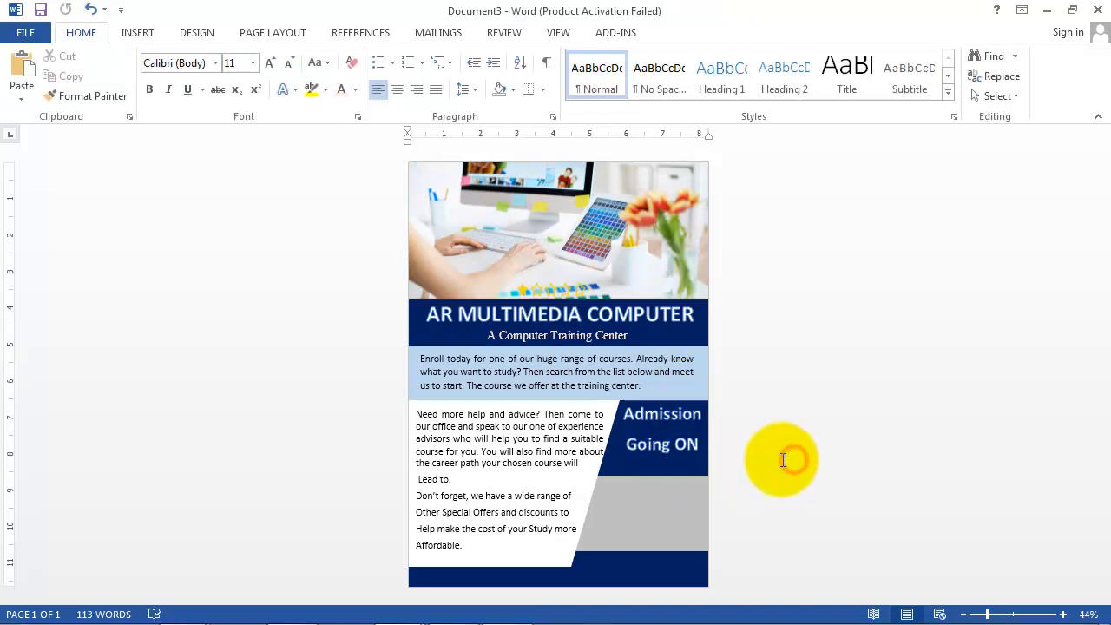
Step: Insert yellow WordArt reading '30%' just below 'Going ON', nudged slightly right
left_click(143, 34)
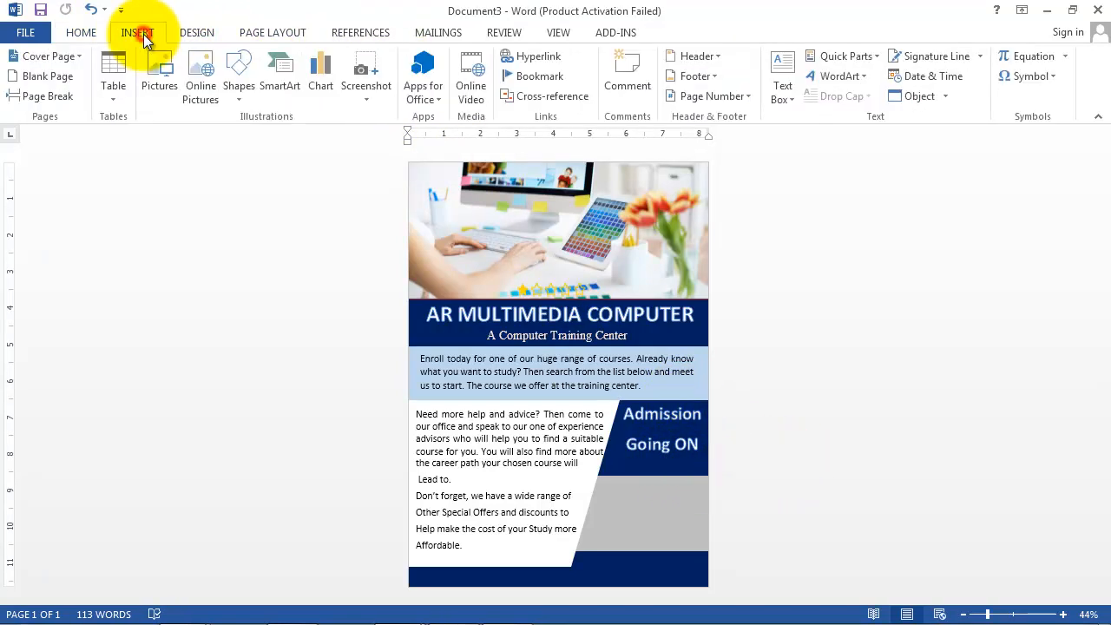
left_click(839, 77)
left_click(927, 162)
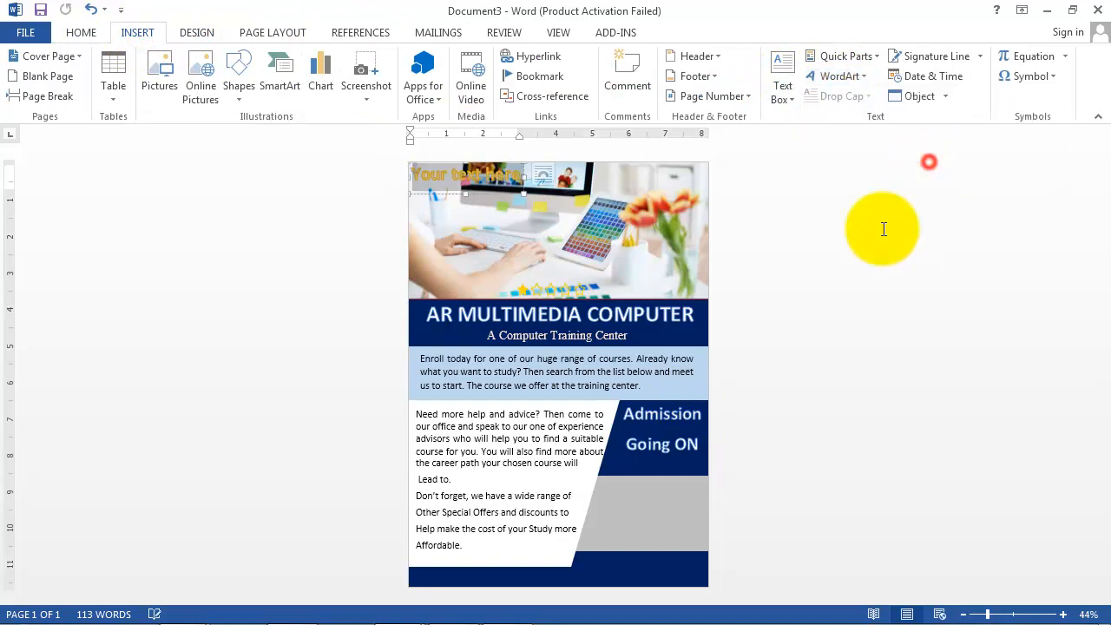
left_click_drag(488, 195, 660, 484)
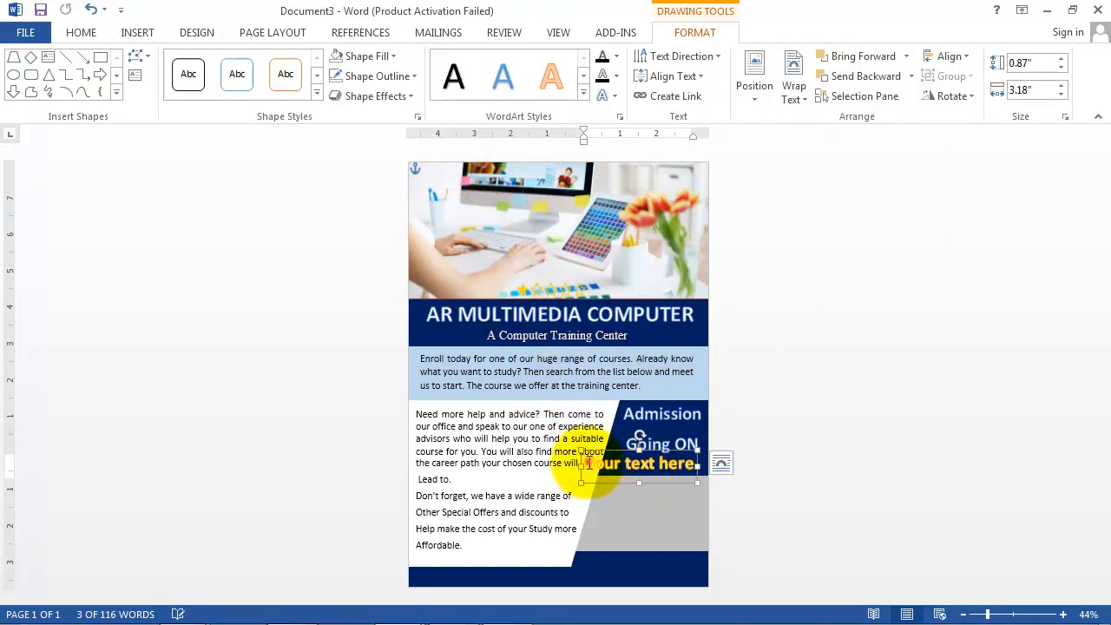
left_click_drag(588, 464, 704, 467)
type("30")
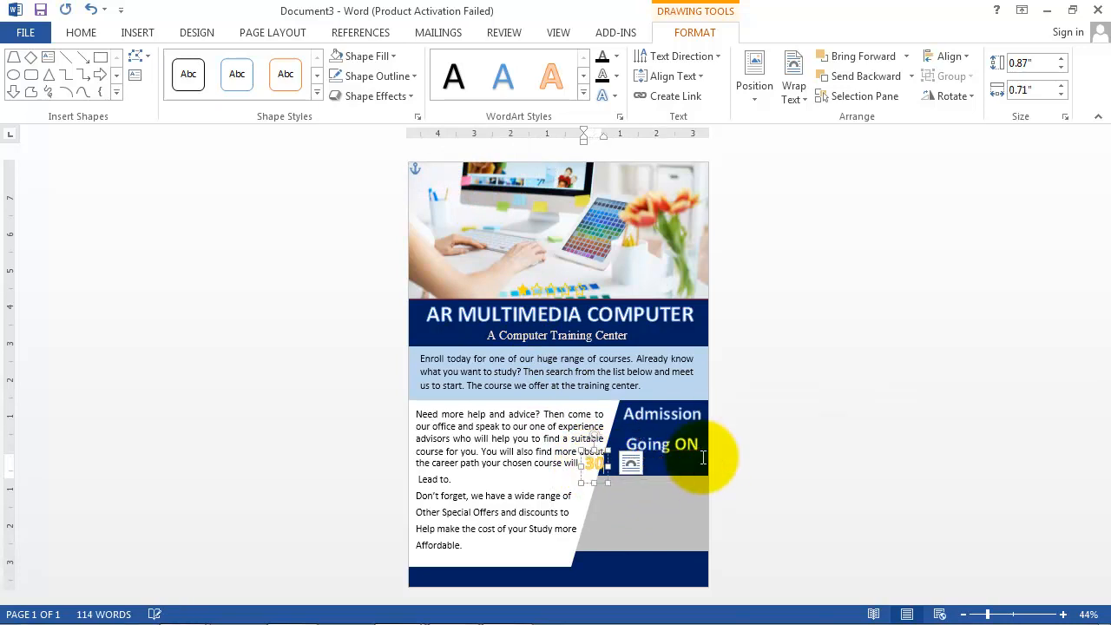
type("%")
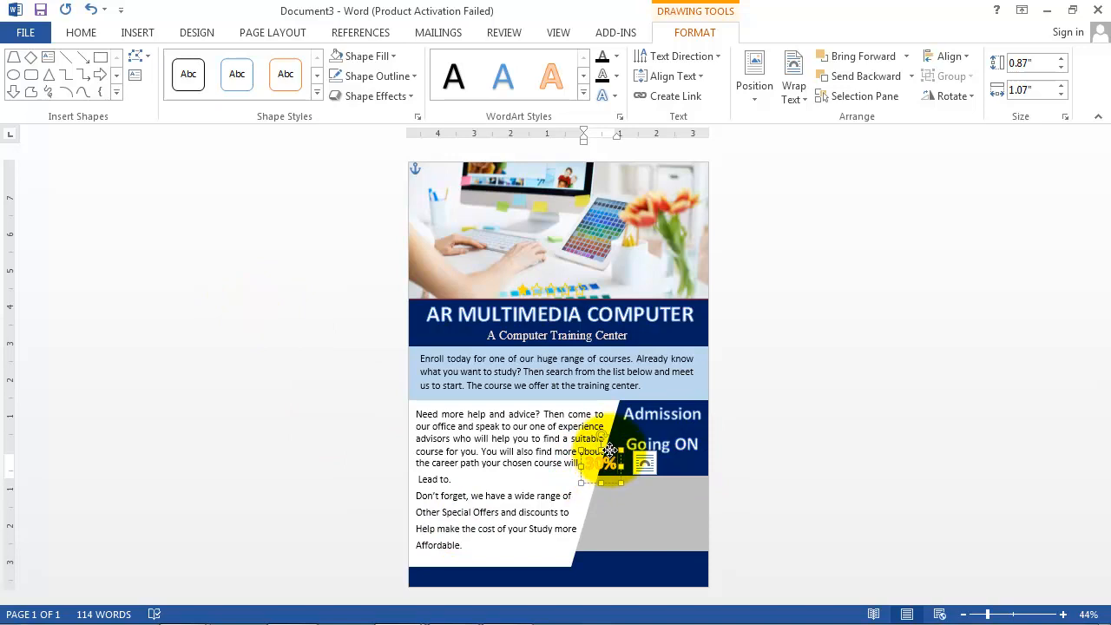
left_click_drag(610, 449, 628, 449)
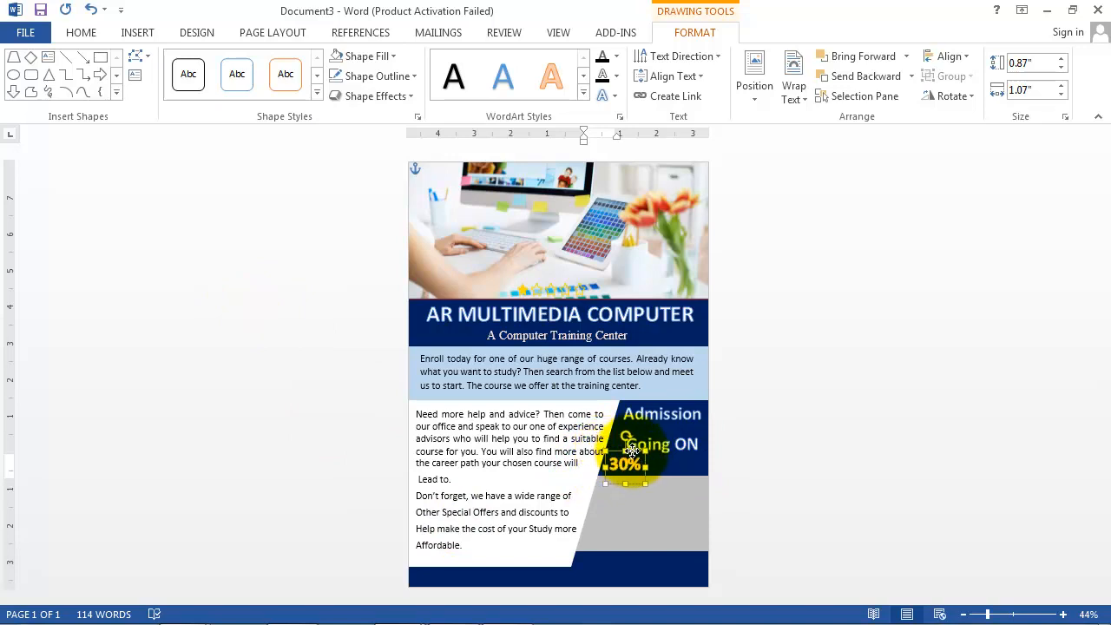
left_click(779, 459)
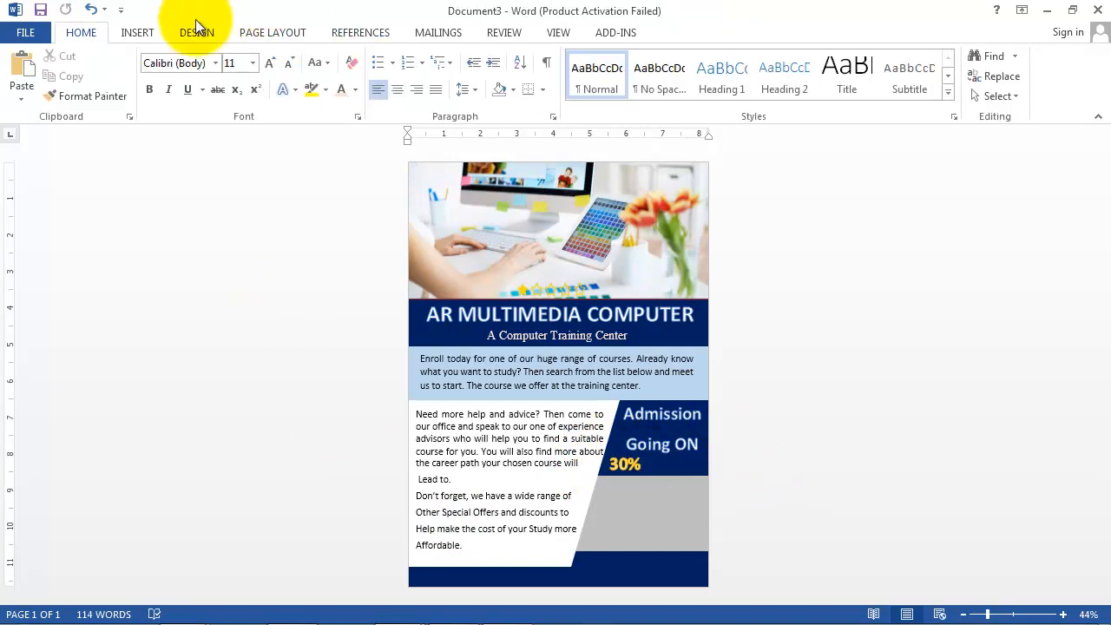
left_click(147, 33)
Step: Draw a small text box beside the 30% and set its font size to 20
left_click(790, 96)
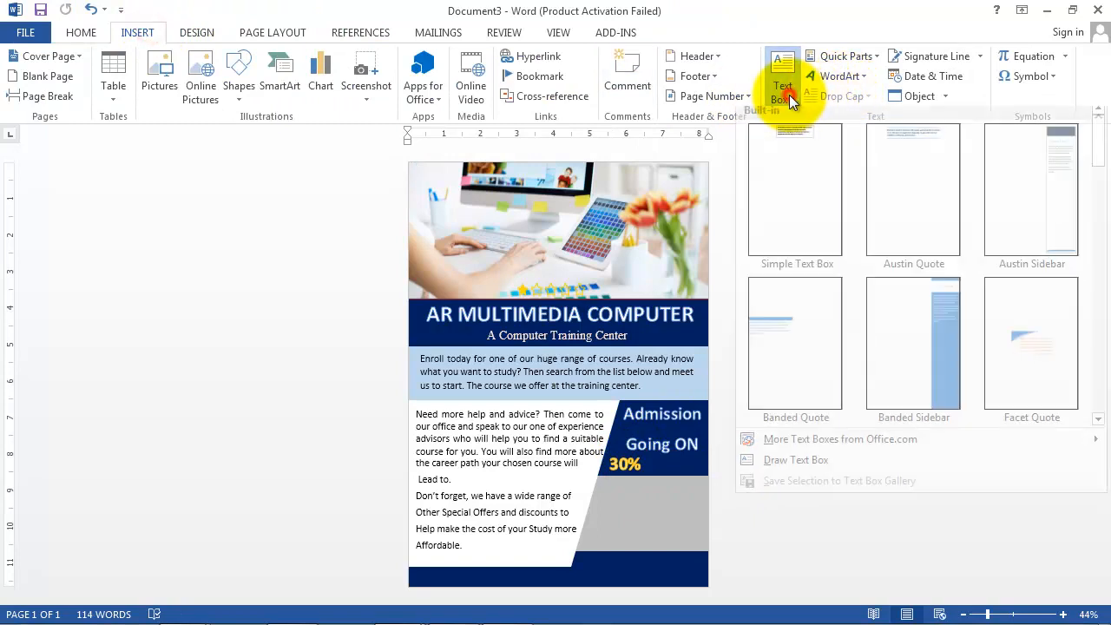
left_click(801, 469)
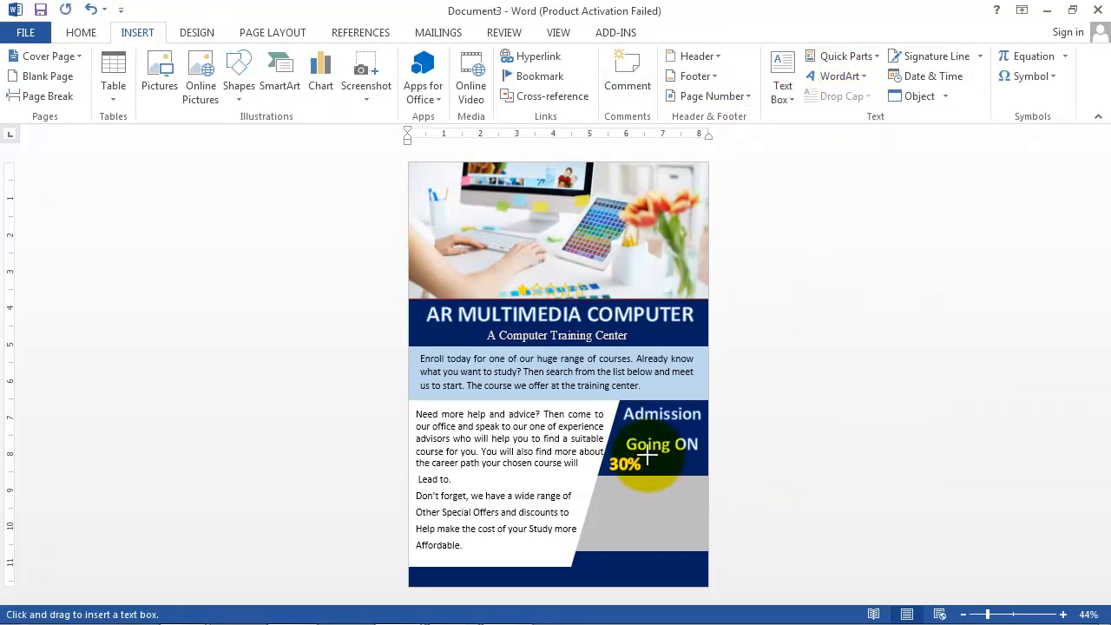
mouse_move(643, 455)
left_mouse_down()
mouse_move(719, 463)
mouse_move(710, 476)
left_mouse_up()
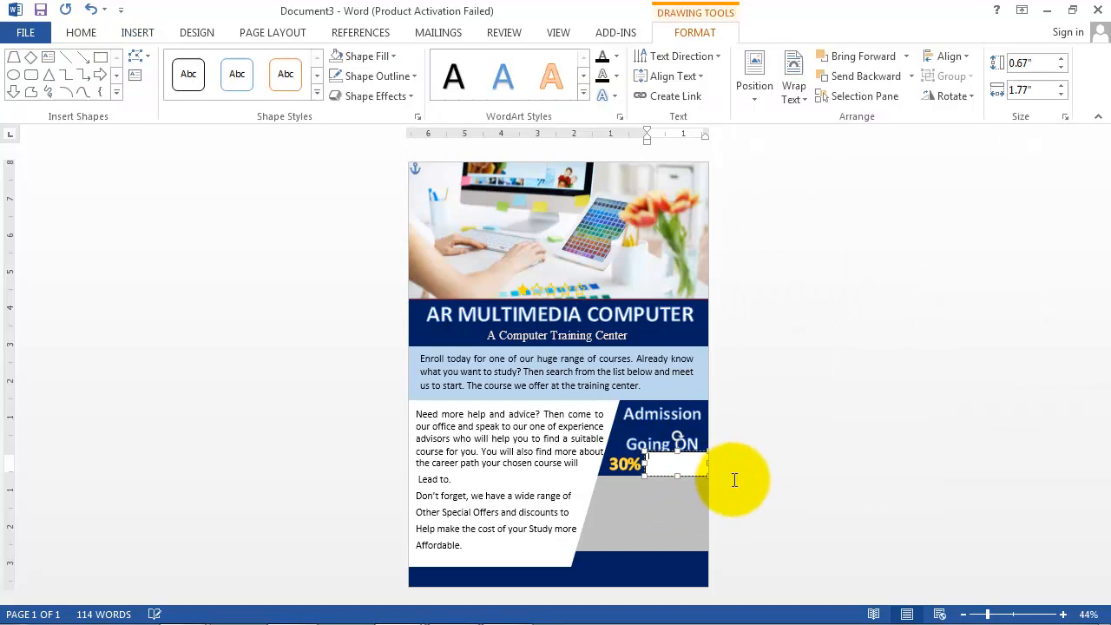
left_click(81, 32)
left_click(253, 63)
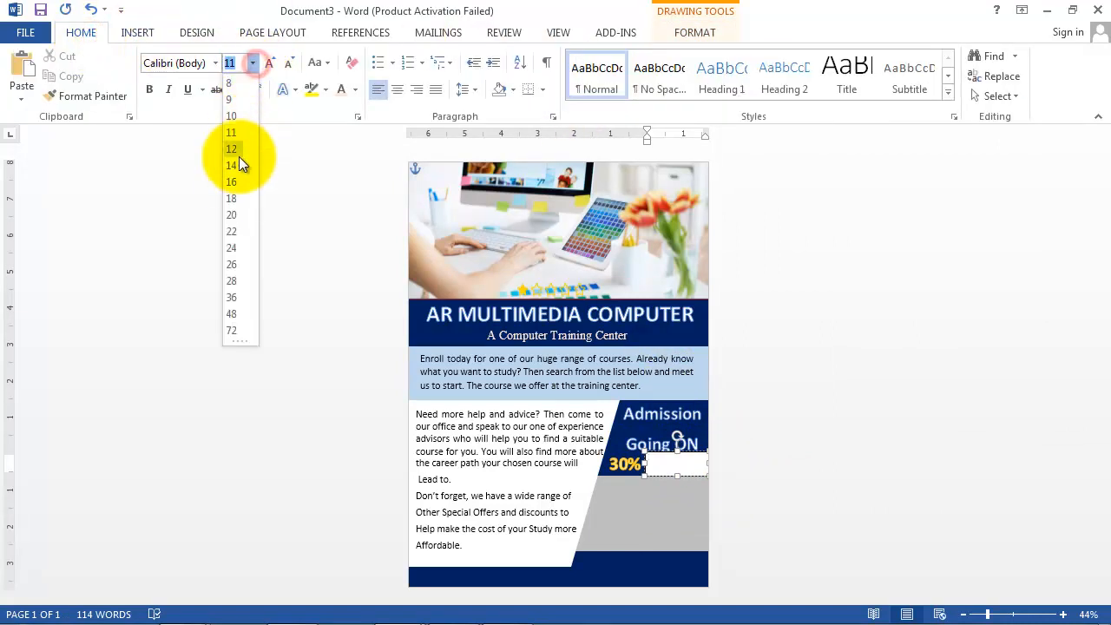
left_click(232, 215)
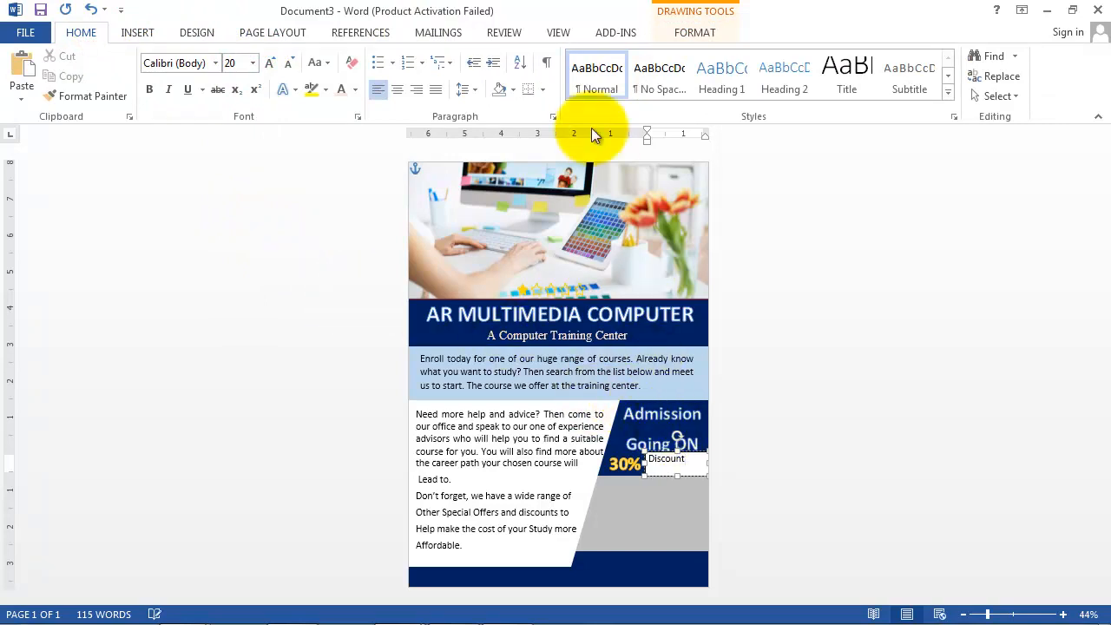
Step: Remove the Discount box's fill and outline, and make 'Discount' white at 24 pt
left_click(691, 32)
left_click(393, 56)
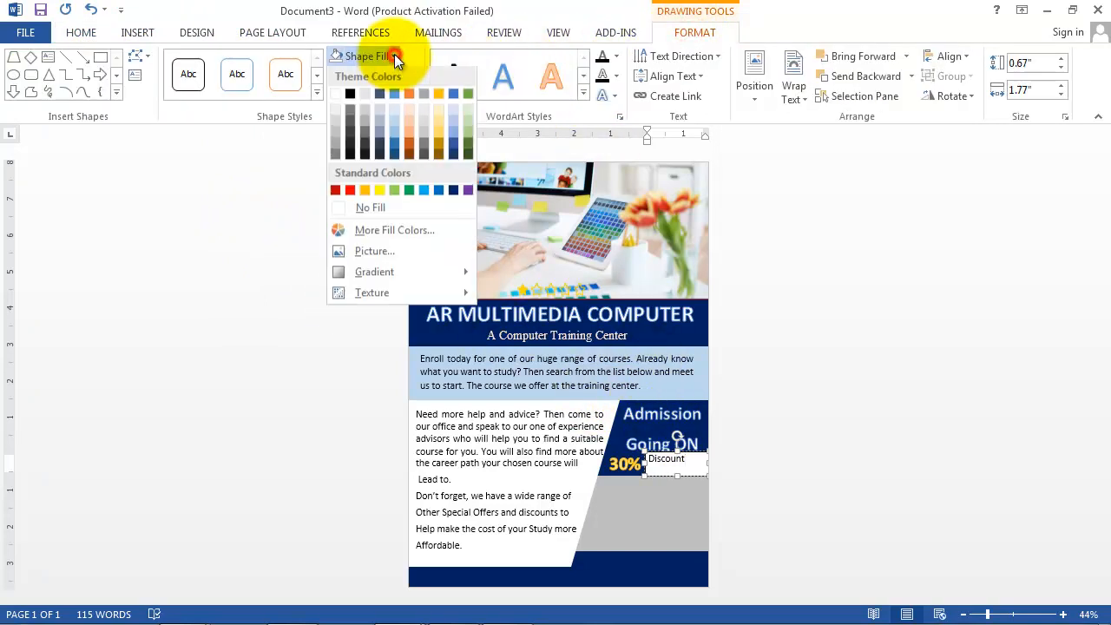
left_click(368, 216)
left_click(406, 76)
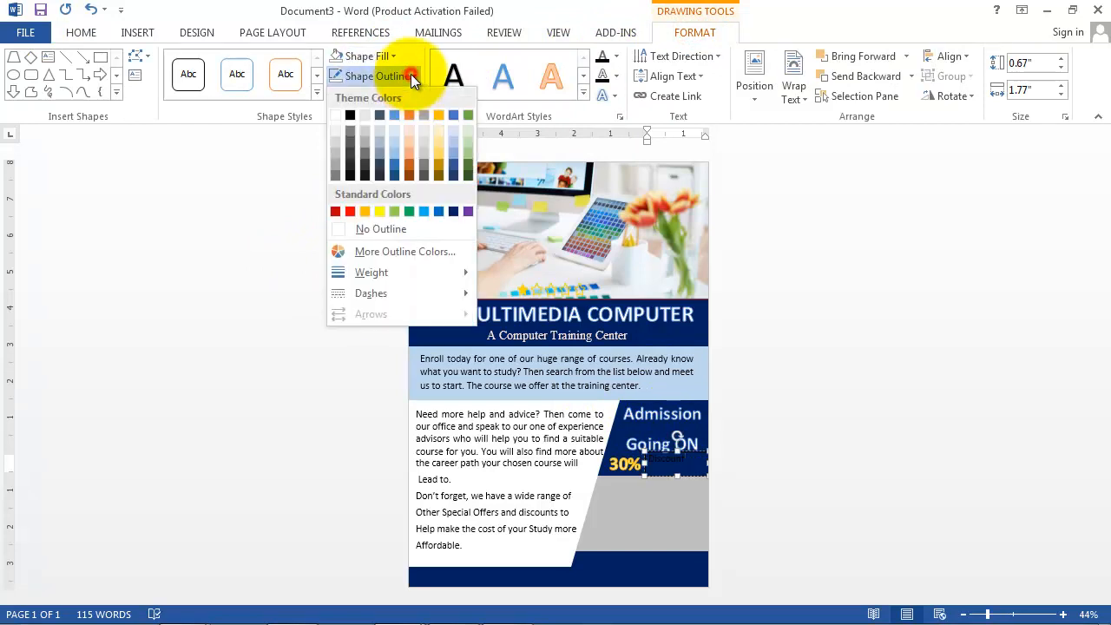
left_click(383, 230)
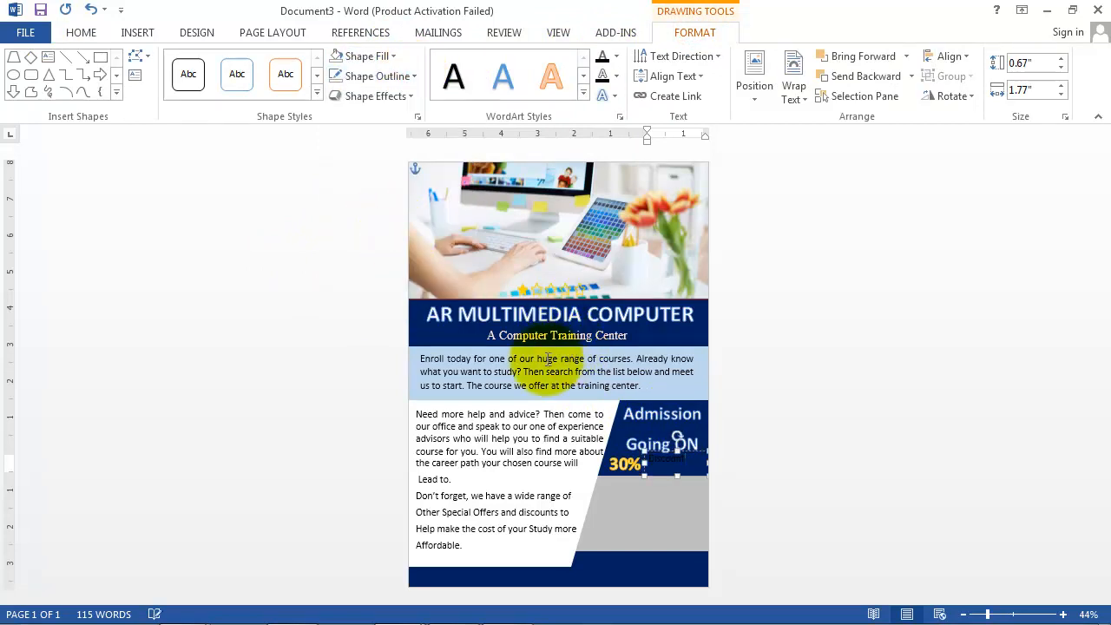
double_click(668, 465)
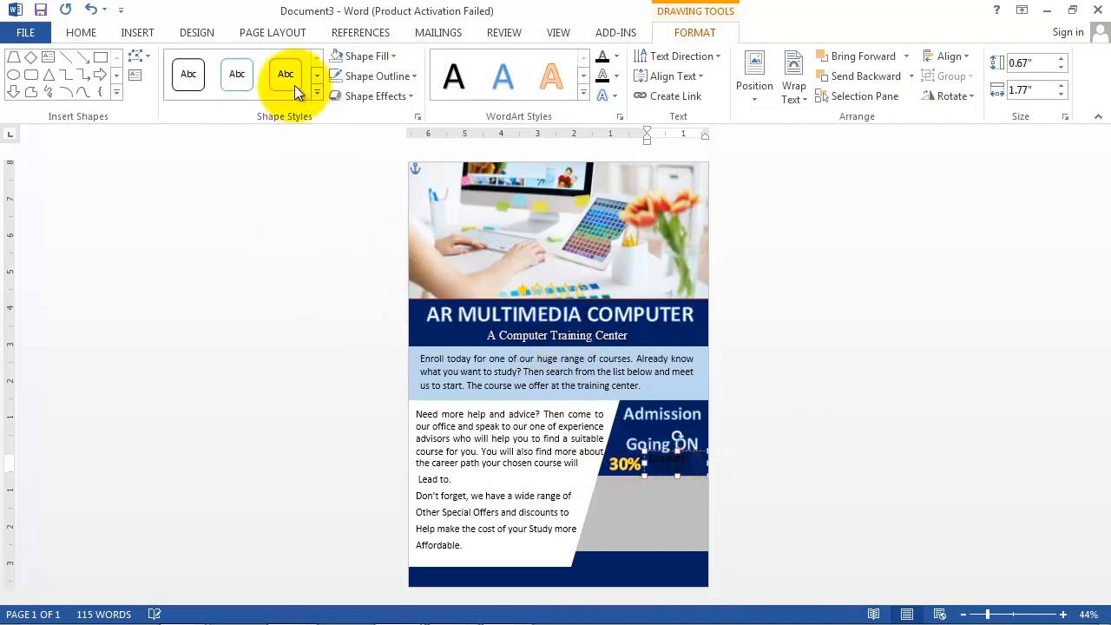
left_click(82, 33)
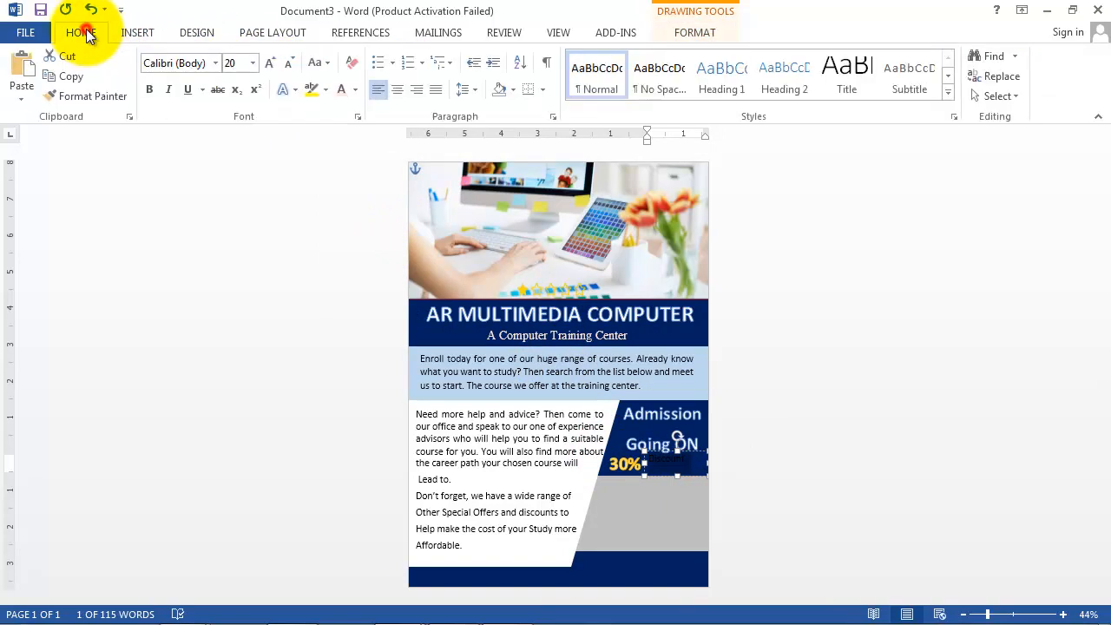
left_click(355, 89)
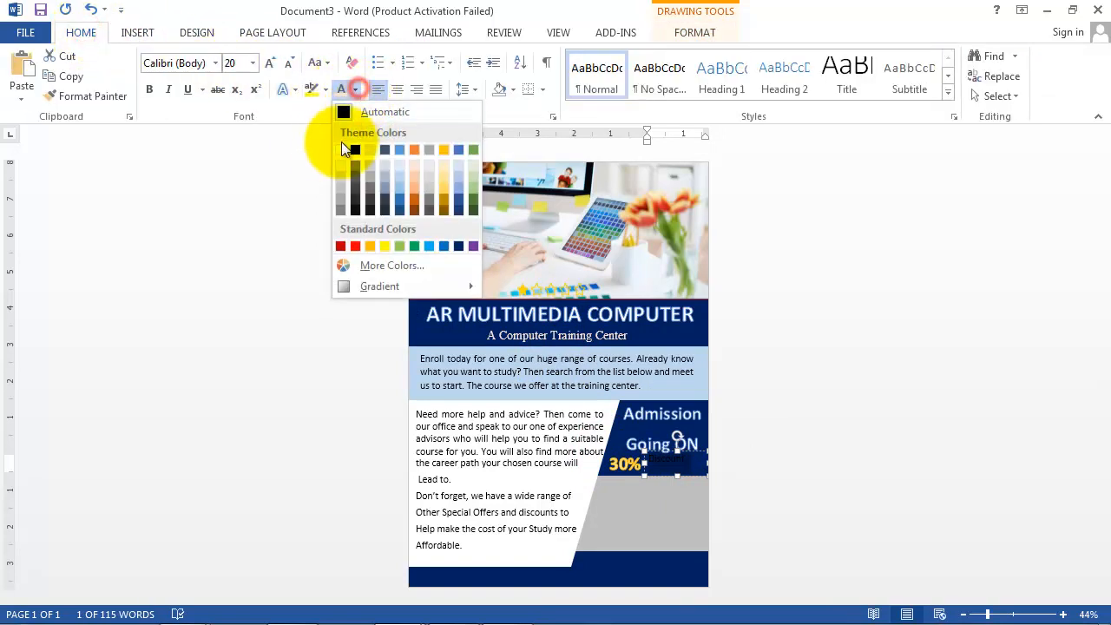
left_click(416, 148)
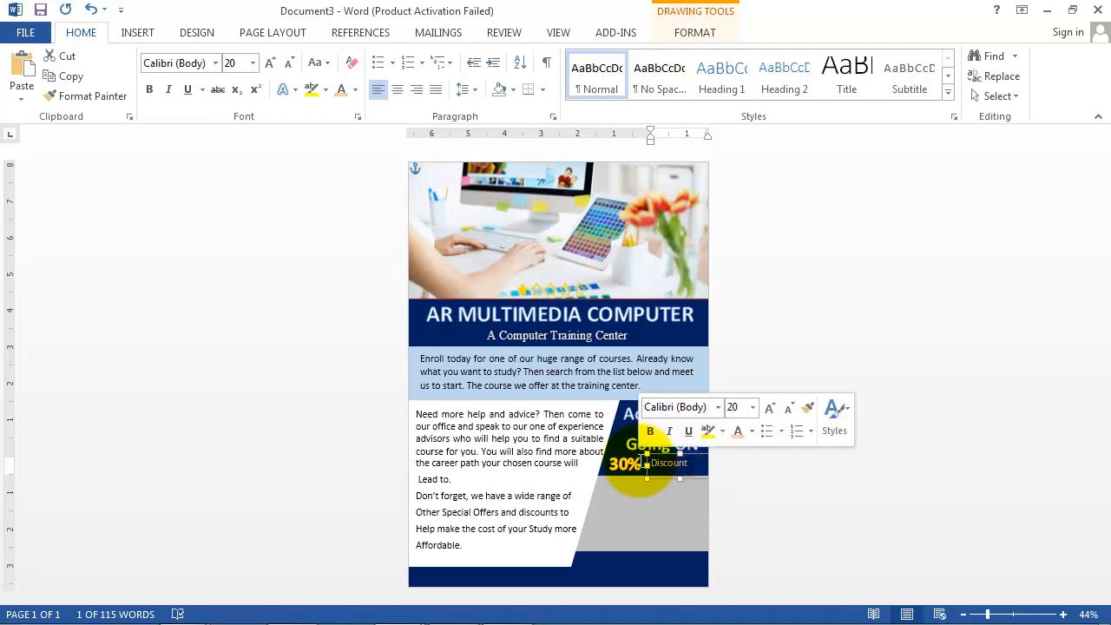
left_click(254, 64)
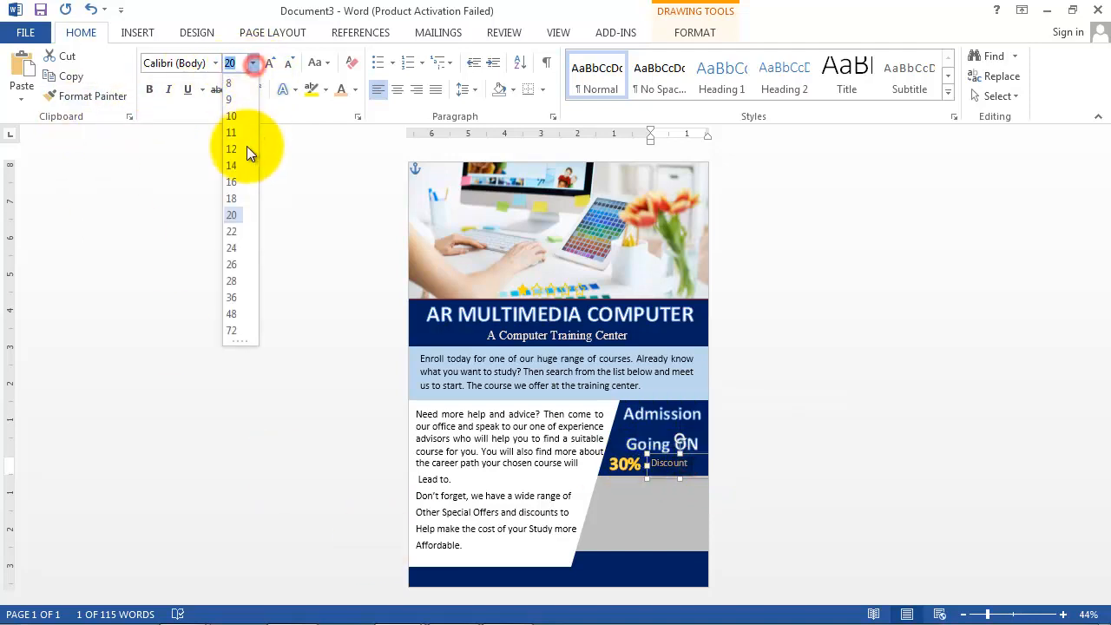
left_click(231, 251)
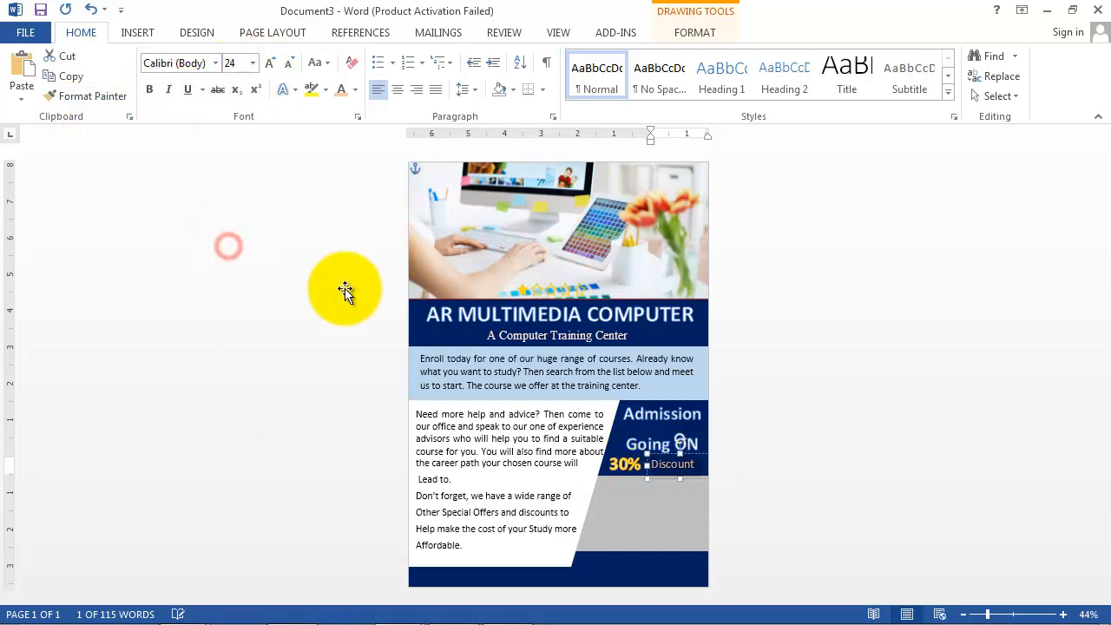
left_click(801, 373)
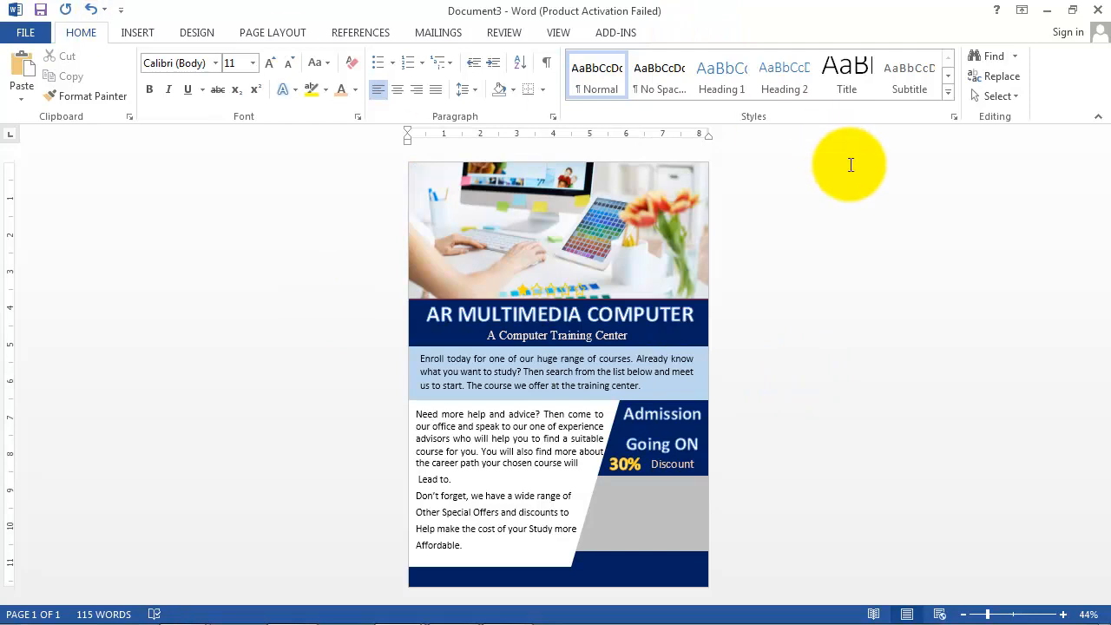
Step: Draw a text box over the grey panel with 22-pt, right-aligned text
left_click(137, 32)
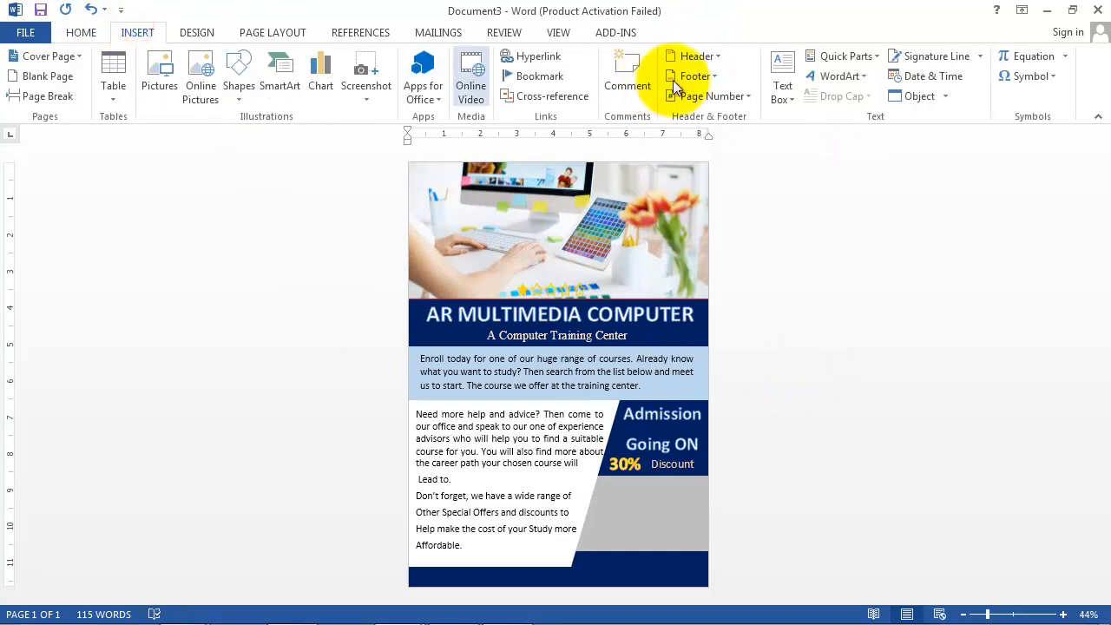
left_click(779, 84)
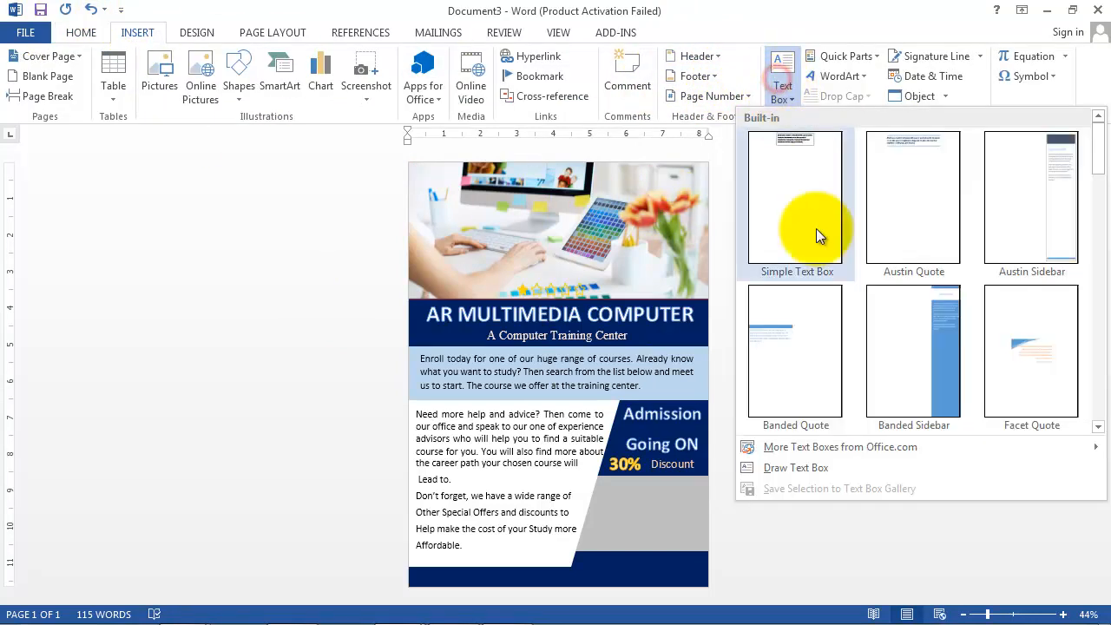
left_click(797, 469)
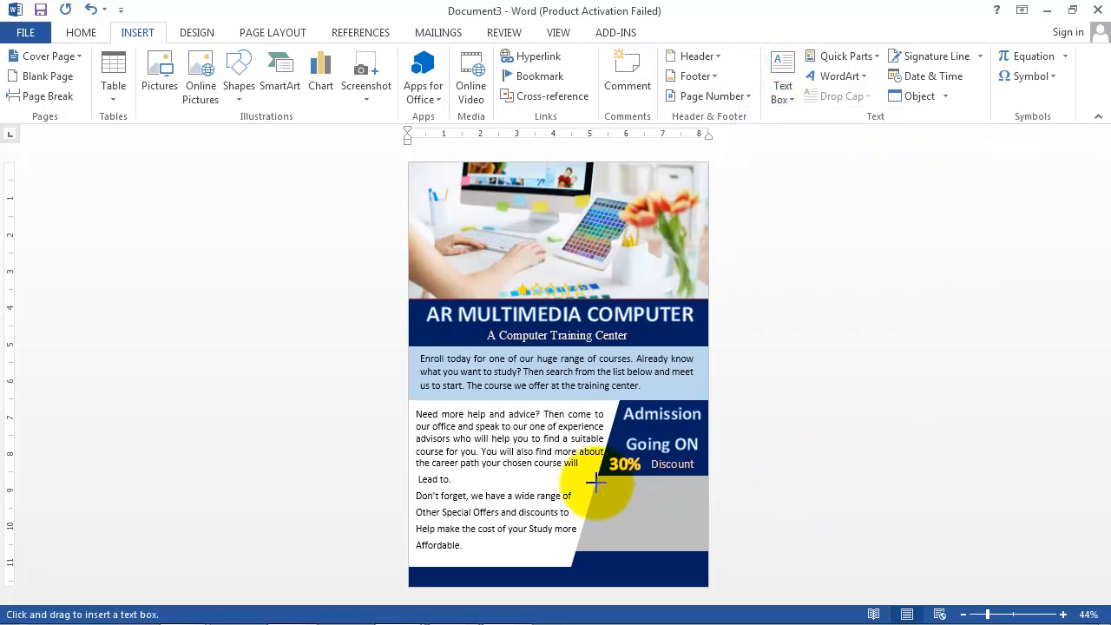
mouse_move(590, 476)
left_mouse_down()
mouse_move(738, 517)
mouse_move(707, 558)
left_mouse_up()
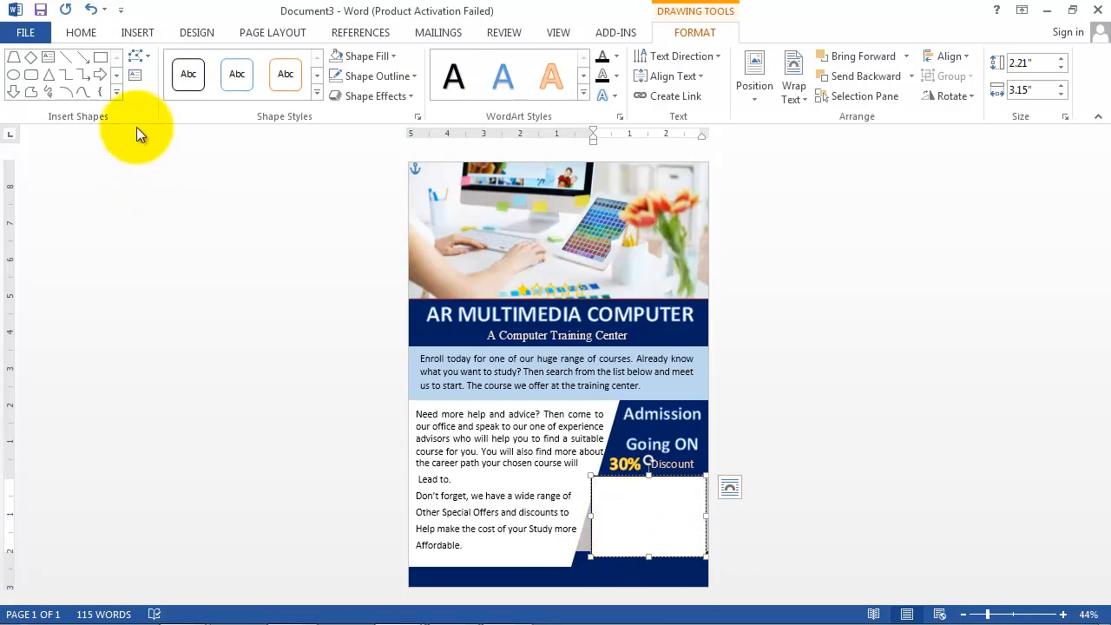
left_click(81, 33)
left_click(253, 62)
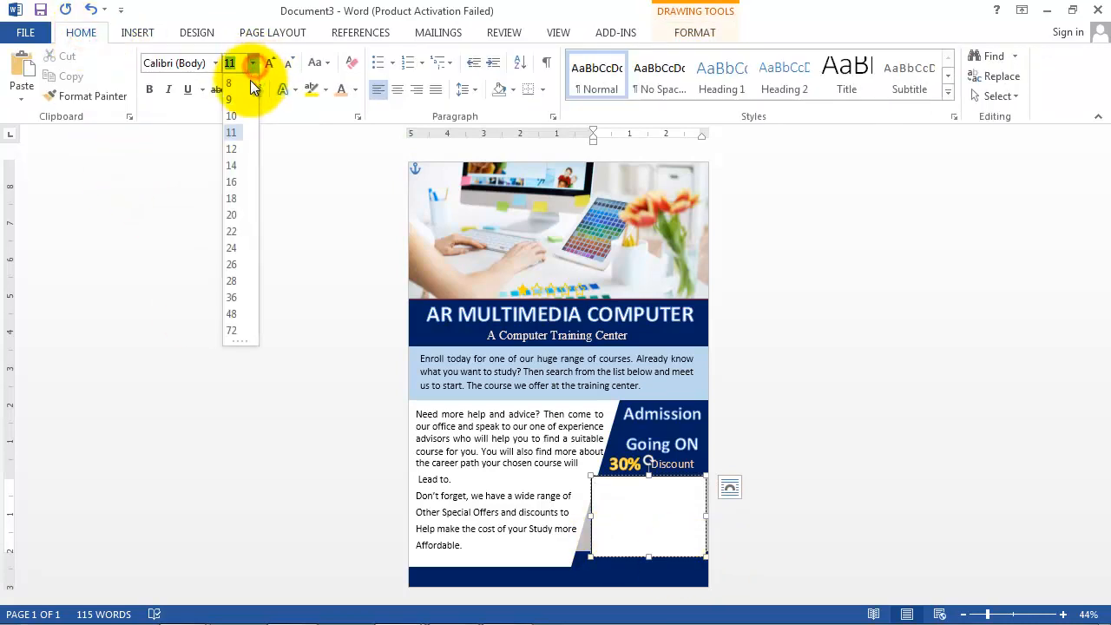
left_click(229, 236)
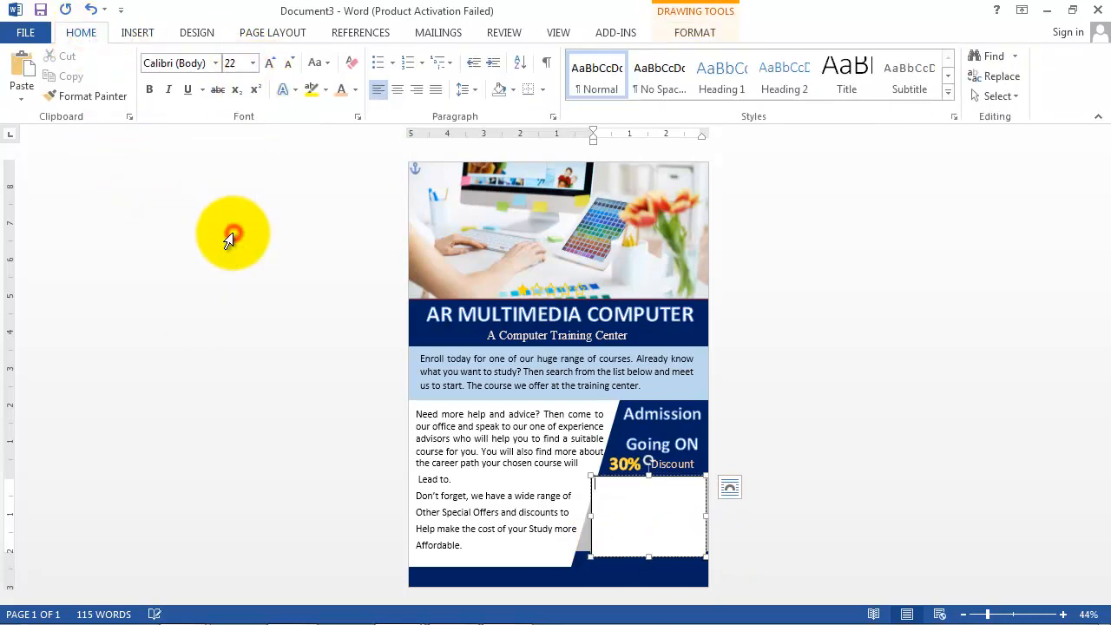
left_click(417, 91)
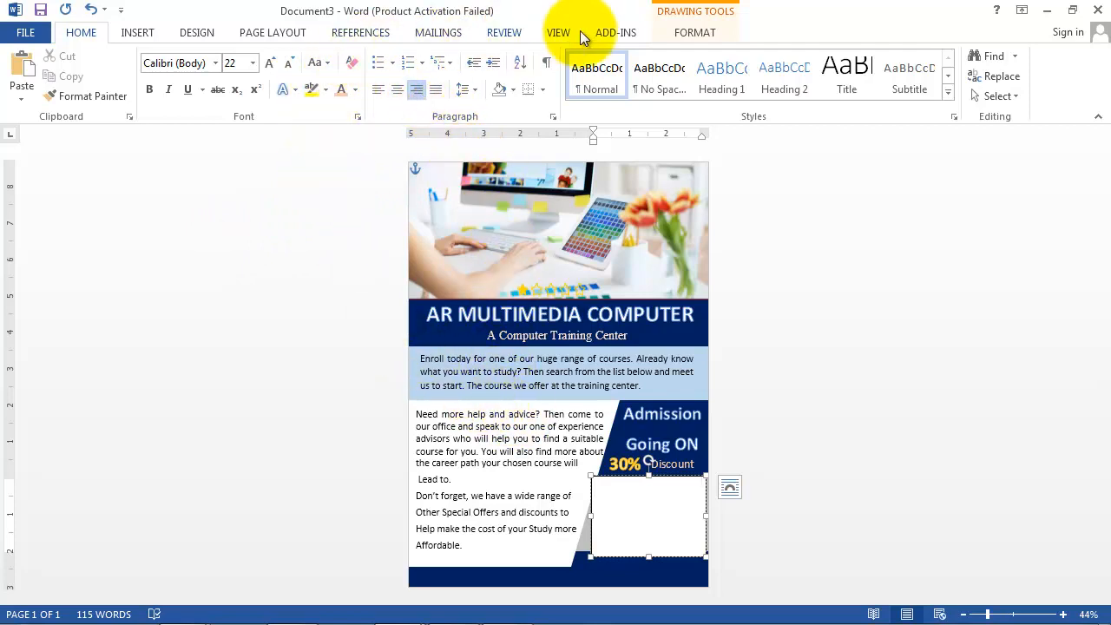
Step: Give the box grey fill, no outline and black font, then type the centre's four-line address
left_click(690, 33)
left_click(394, 56)
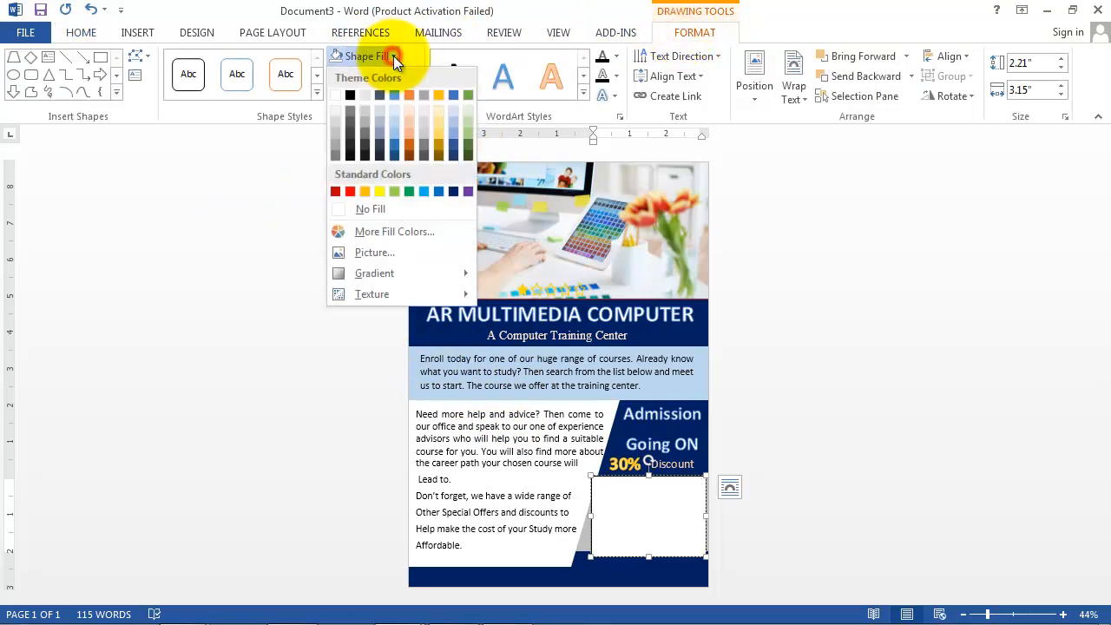
left_click(349, 213)
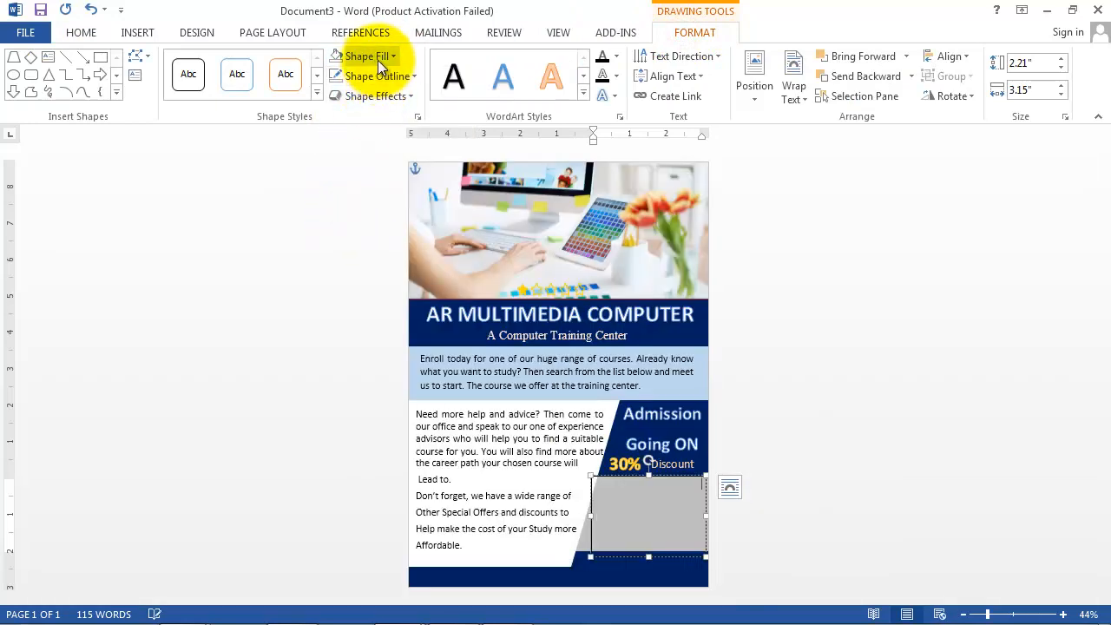
left_click(406, 77)
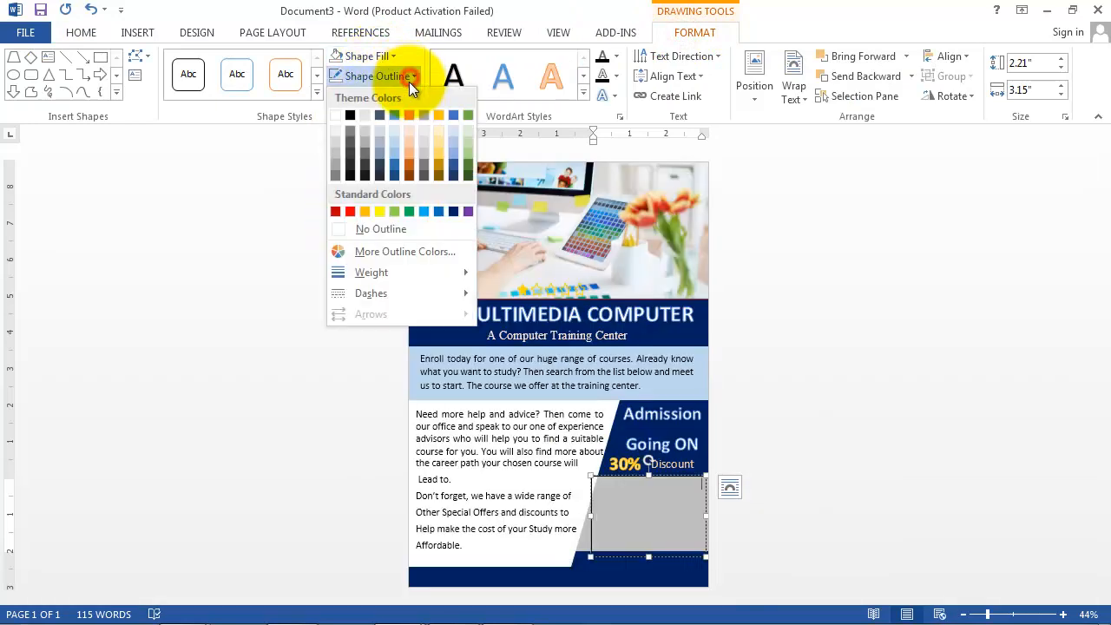
left_click(365, 231)
left_click(91, 36)
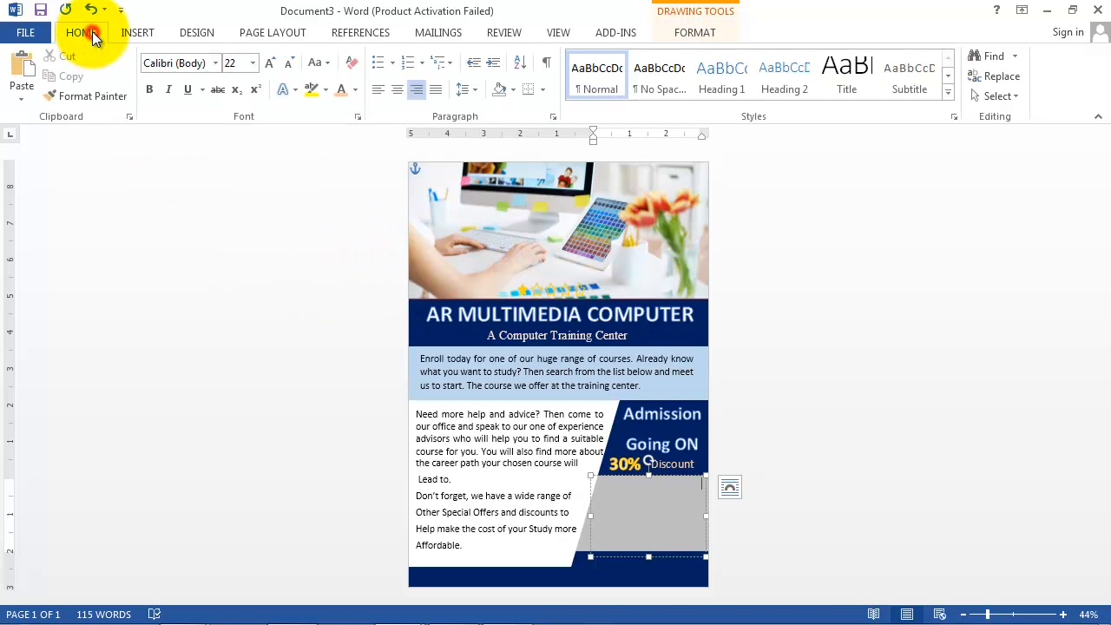
left_click(356, 90)
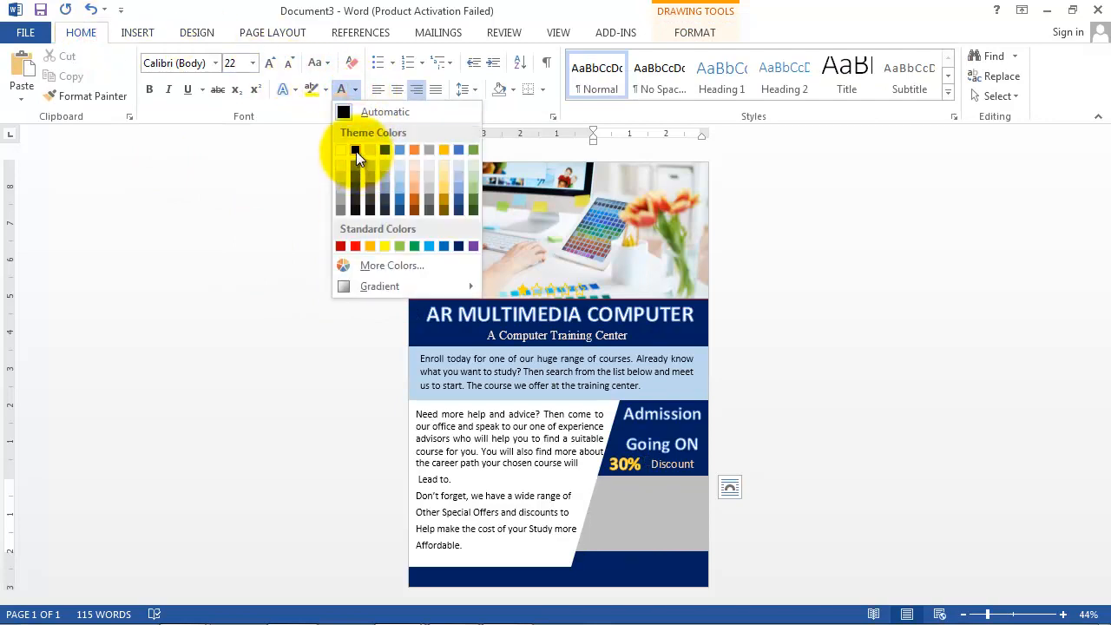
left_click(356, 151)
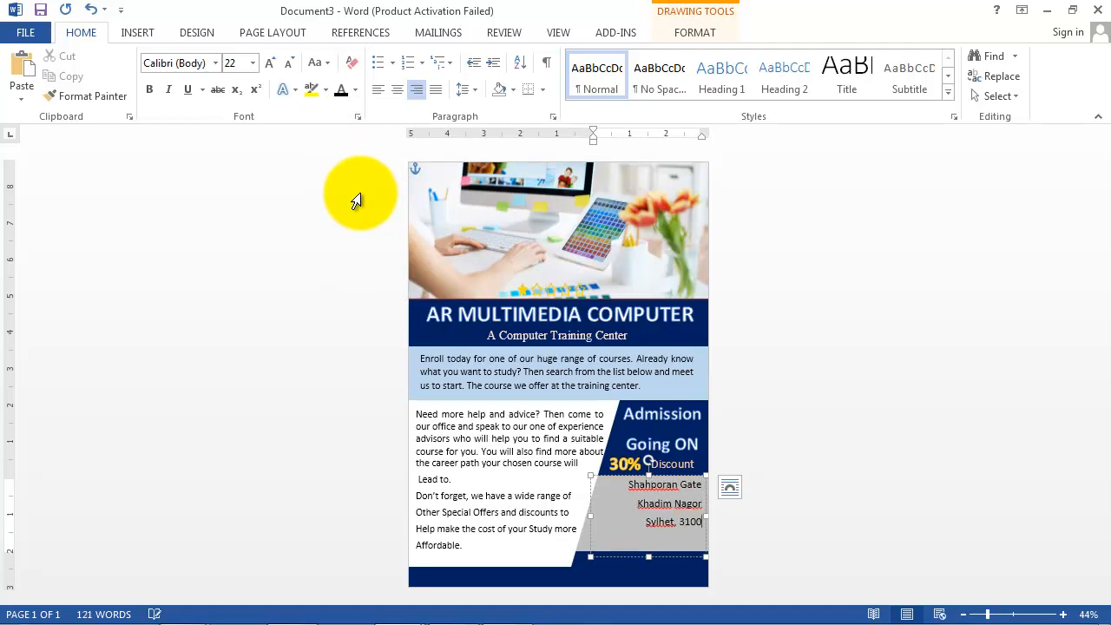
type("h")
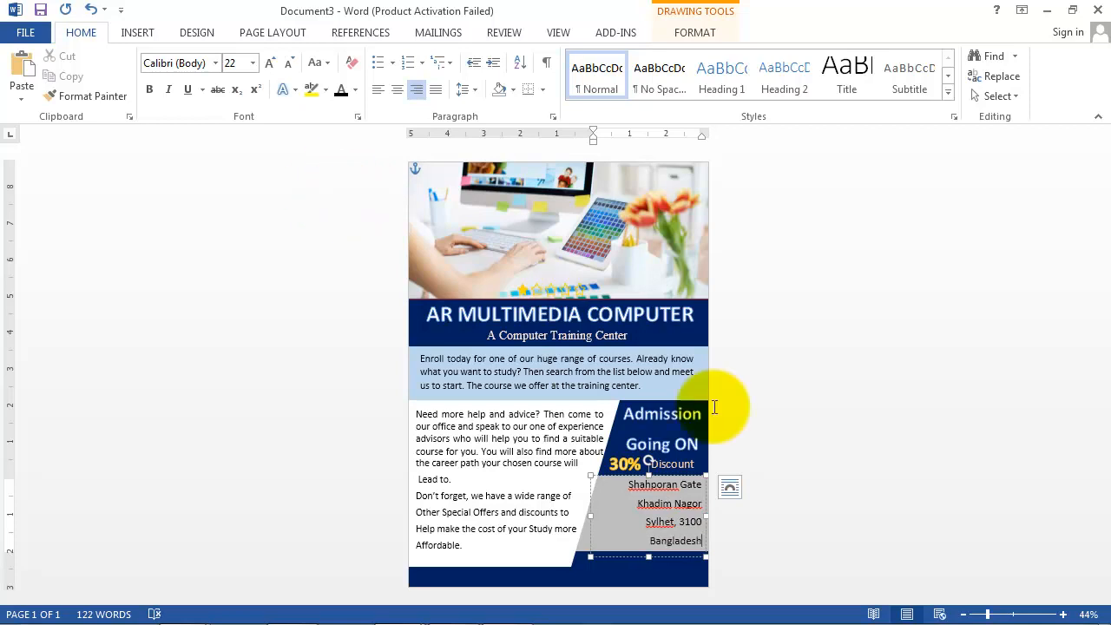
left_click(779, 434)
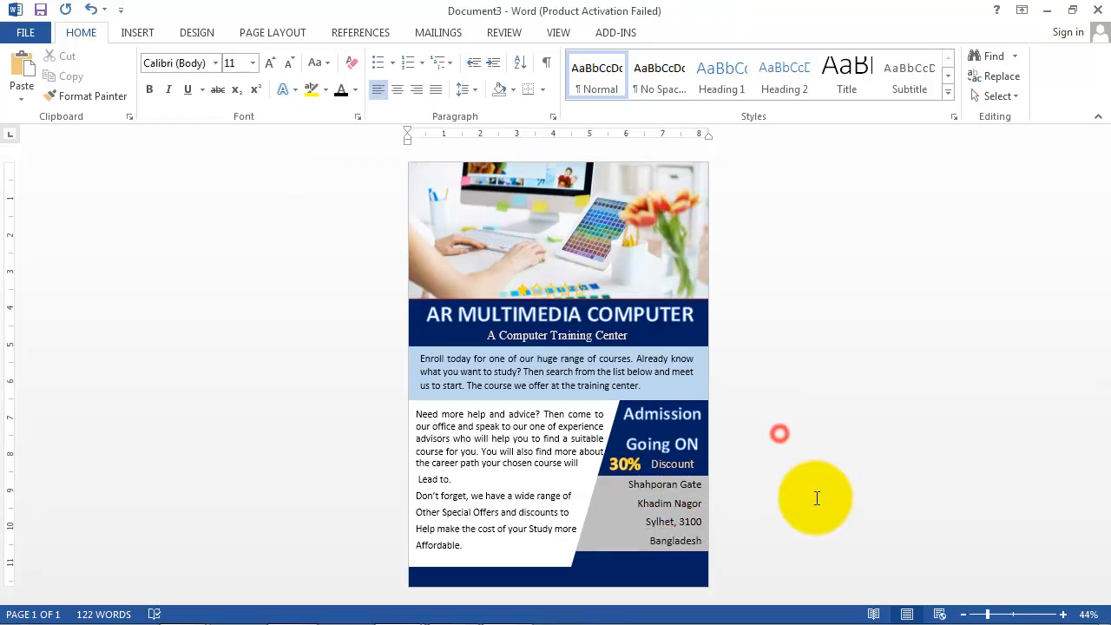
Step: Draw a wide text box along the bottom navy band with 16-pt text
left_click(145, 33)
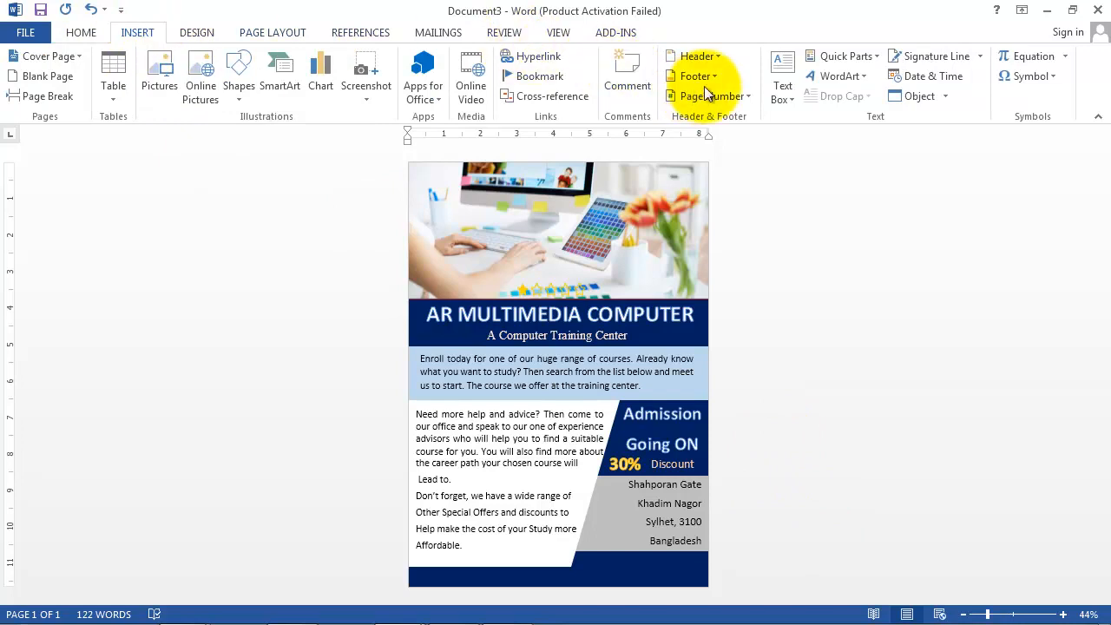
left_click(776, 71)
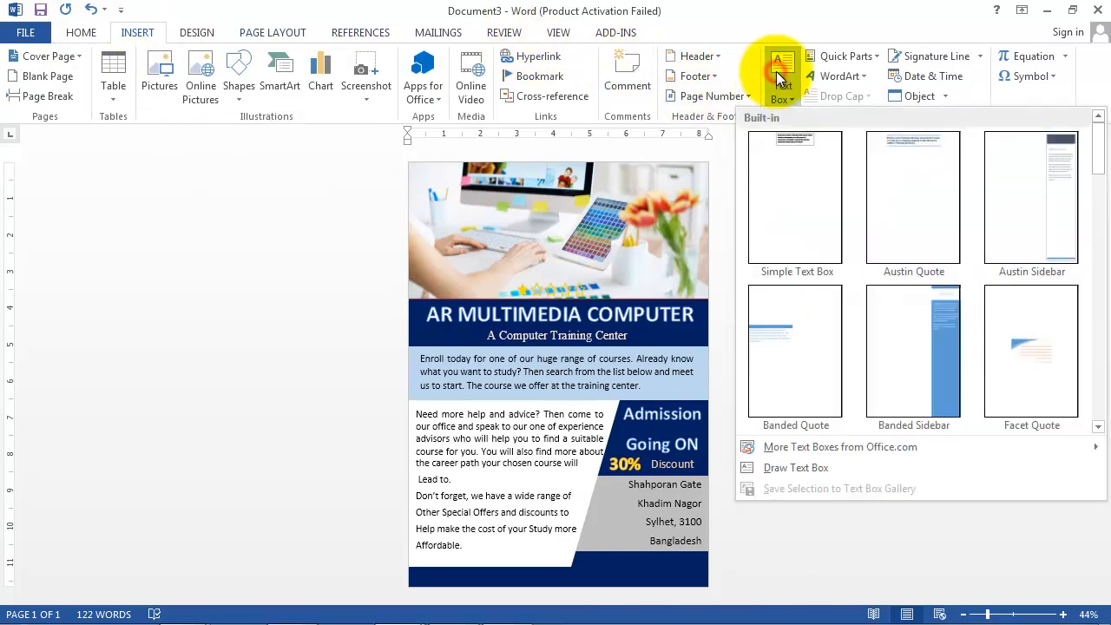
left_click(781, 469)
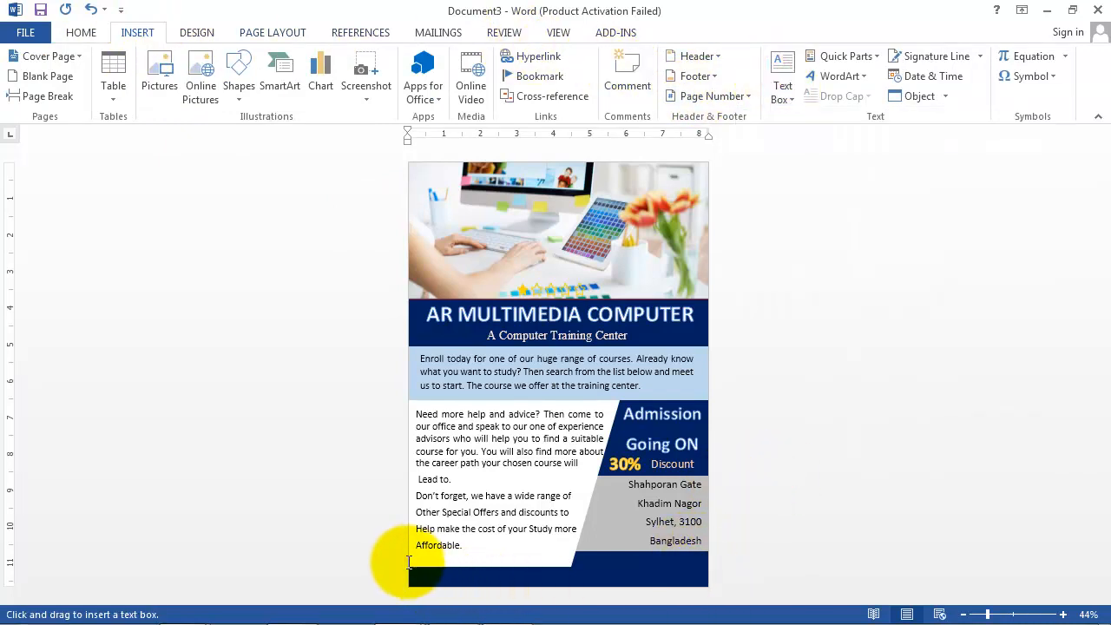
left_click_drag(409, 560, 707, 579)
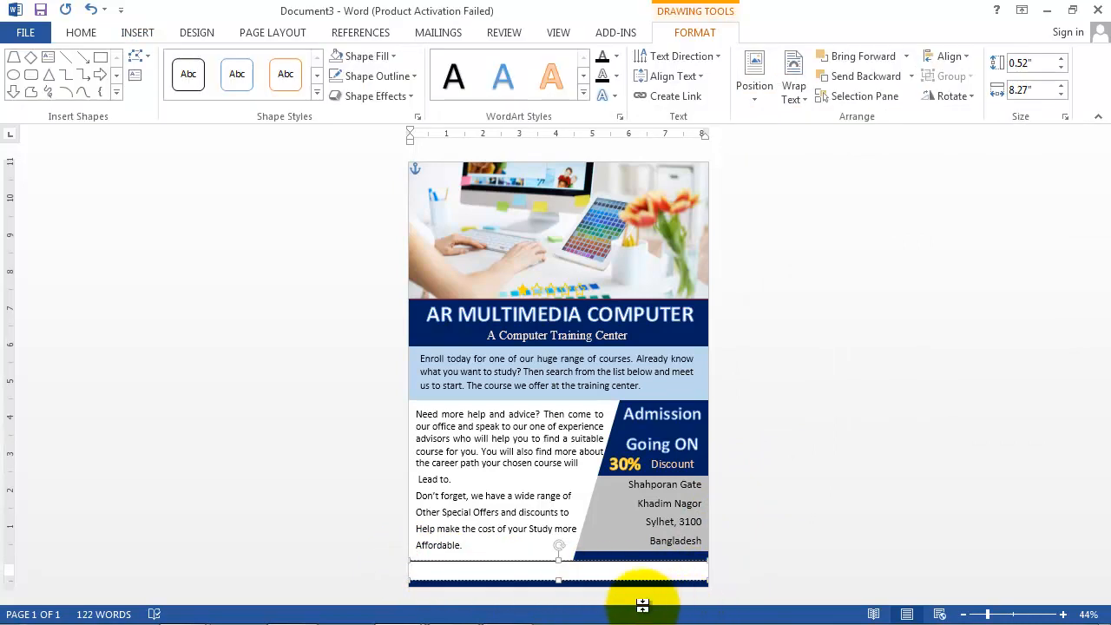
left_click(81, 33)
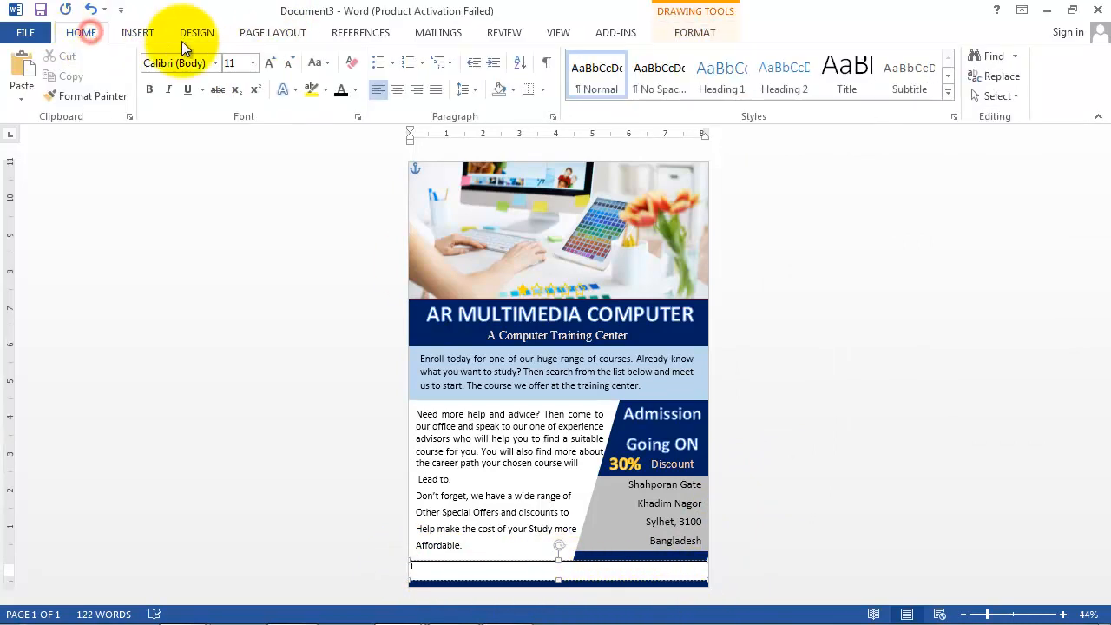
left_click(253, 62)
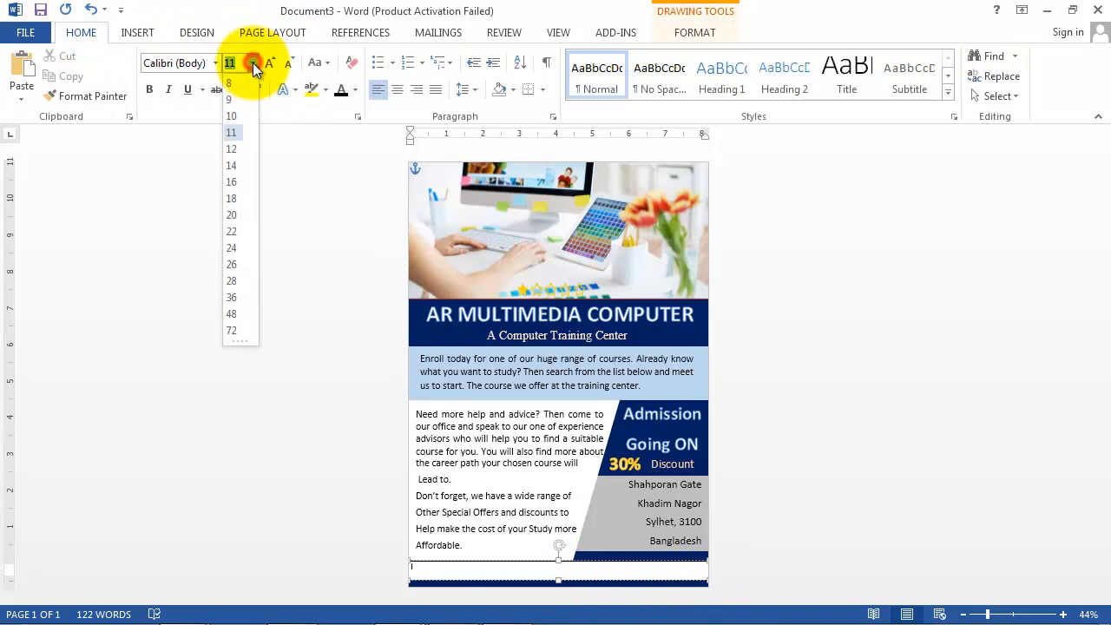
left_click(231, 182)
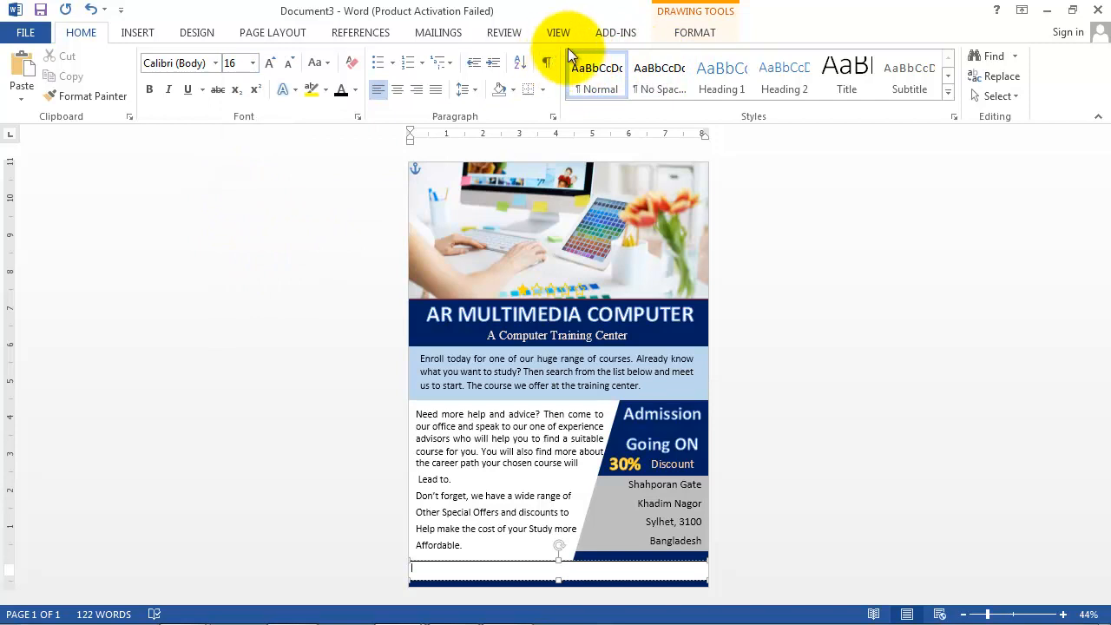
Step: Fill the footer box dark navy, remove its outline, and make its text white
left_click(688, 28)
left_click(388, 55)
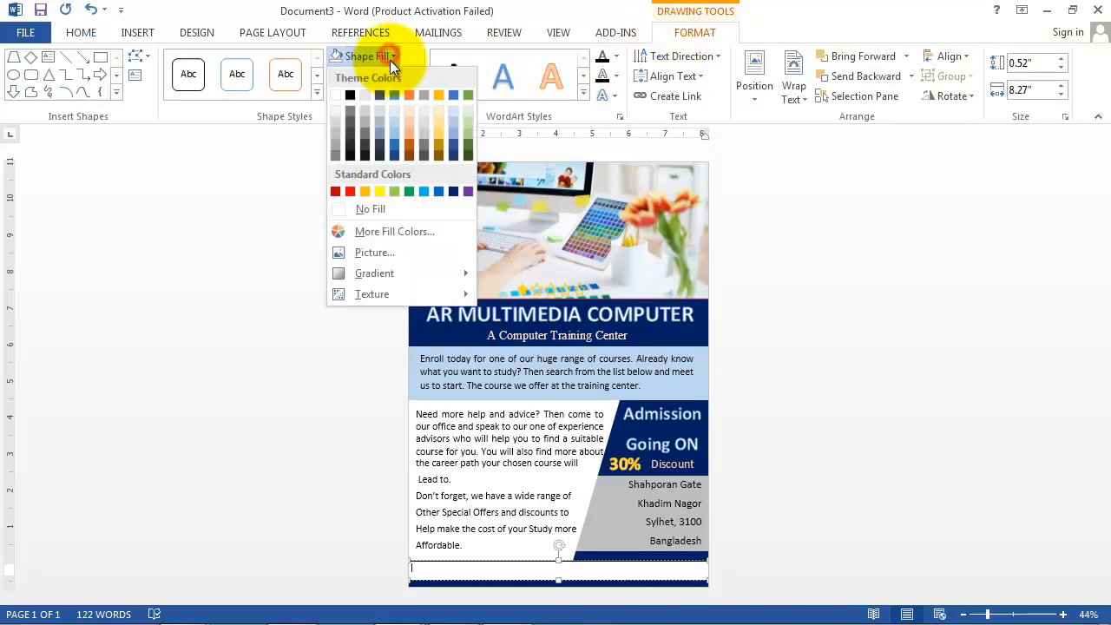
left_click(368, 206)
left_click(403, 77)
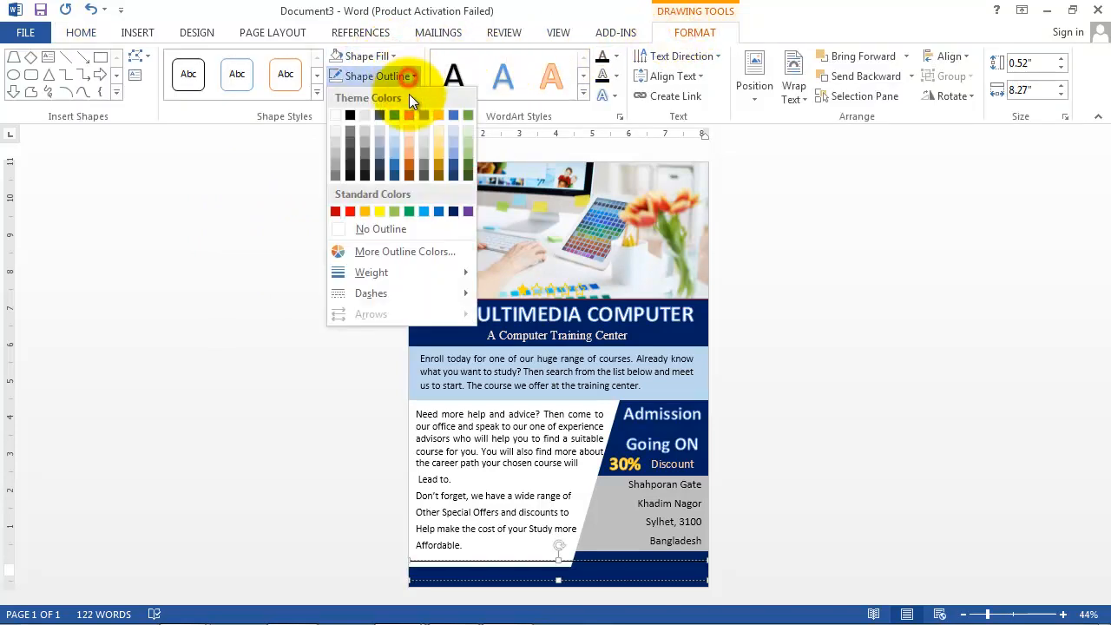
left_click(375, 224)
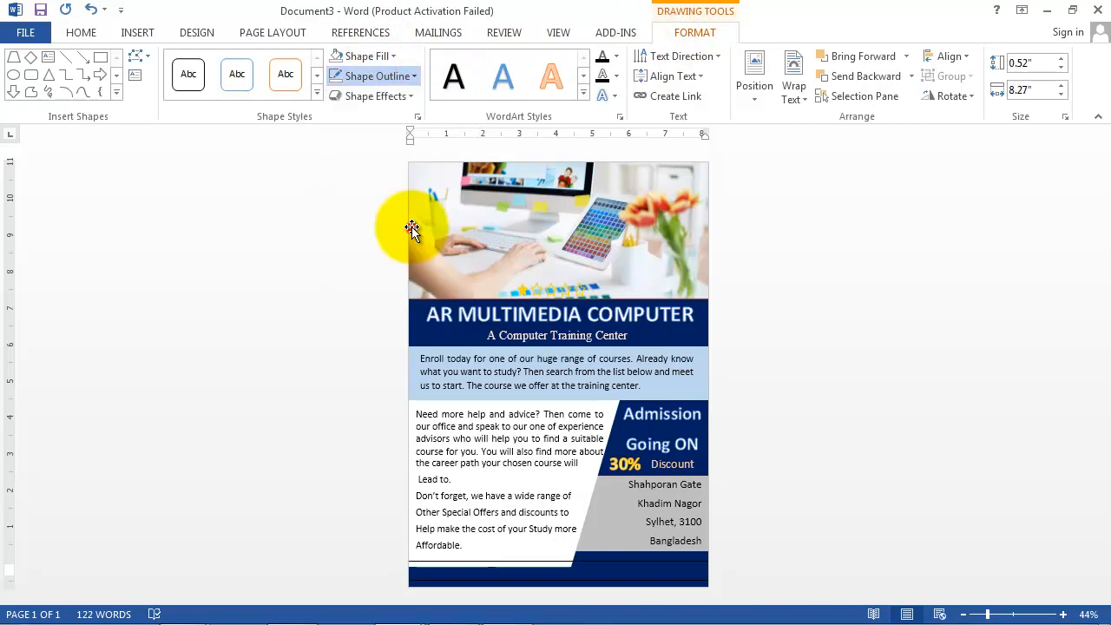
left_click(80, 32)
left_click(356, 90)
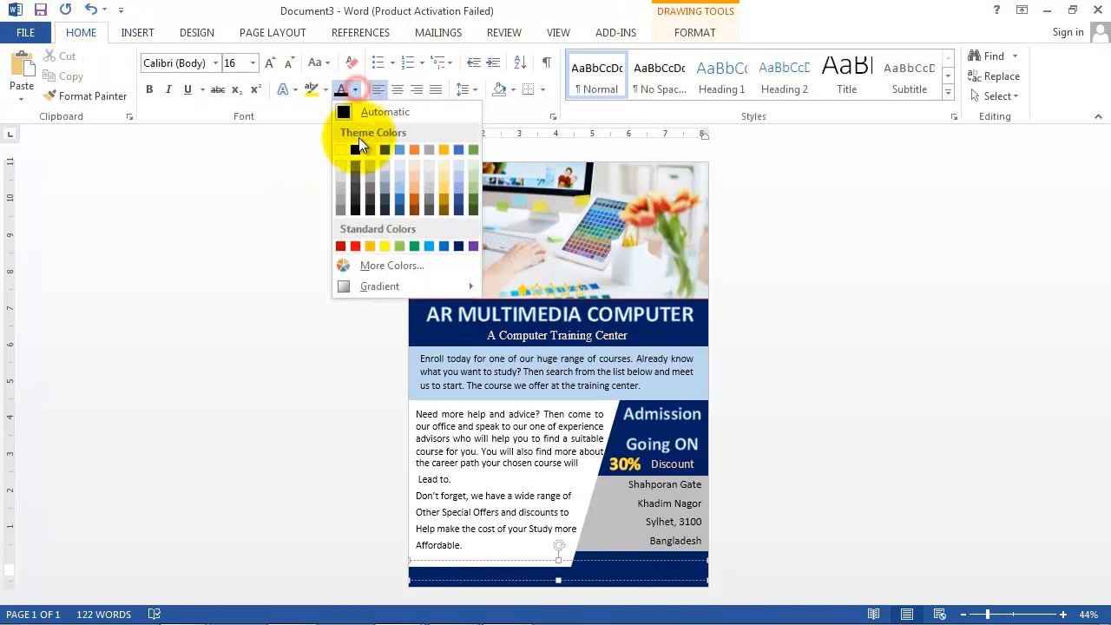
left_click(338, 150)
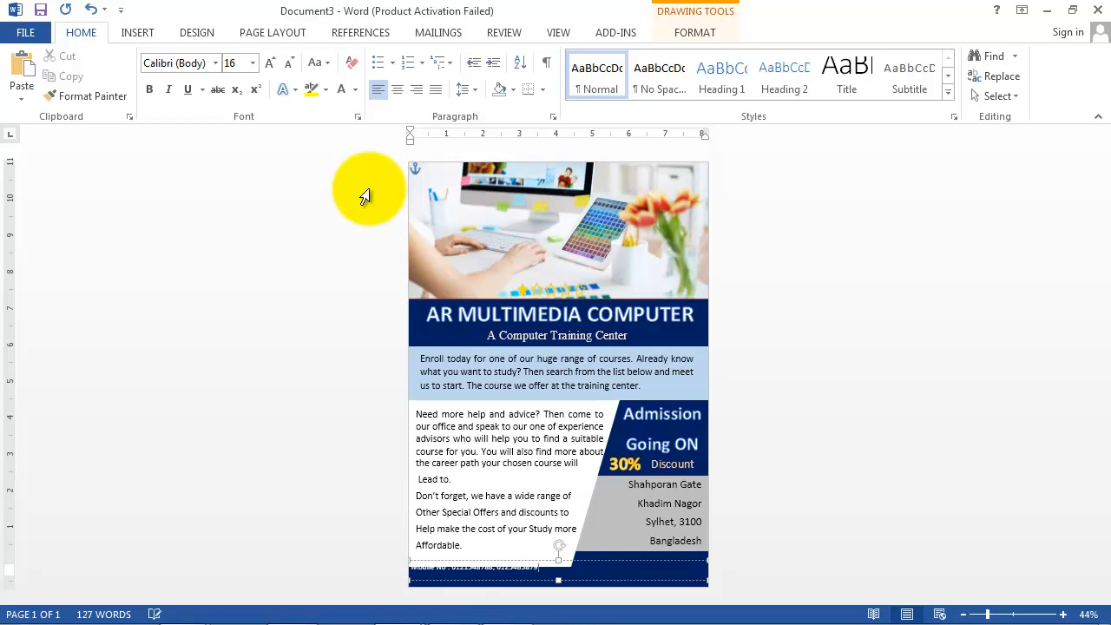
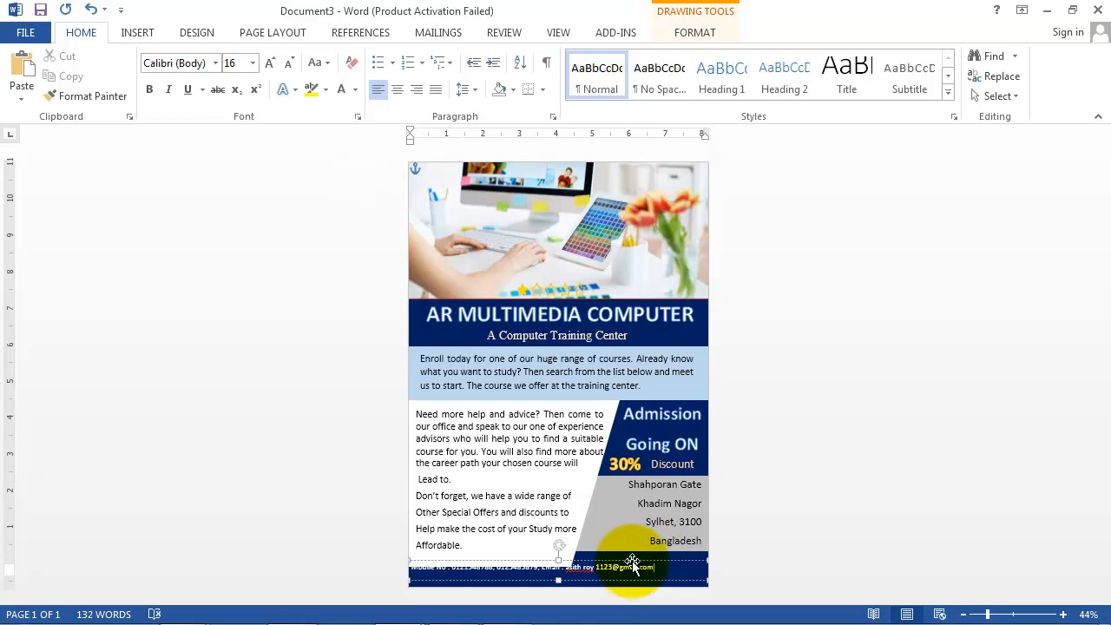
Step: Type the contact line of mobile numbers and e-mail, centred in the footer box
left_click_drag(635, 566, 656, 564)
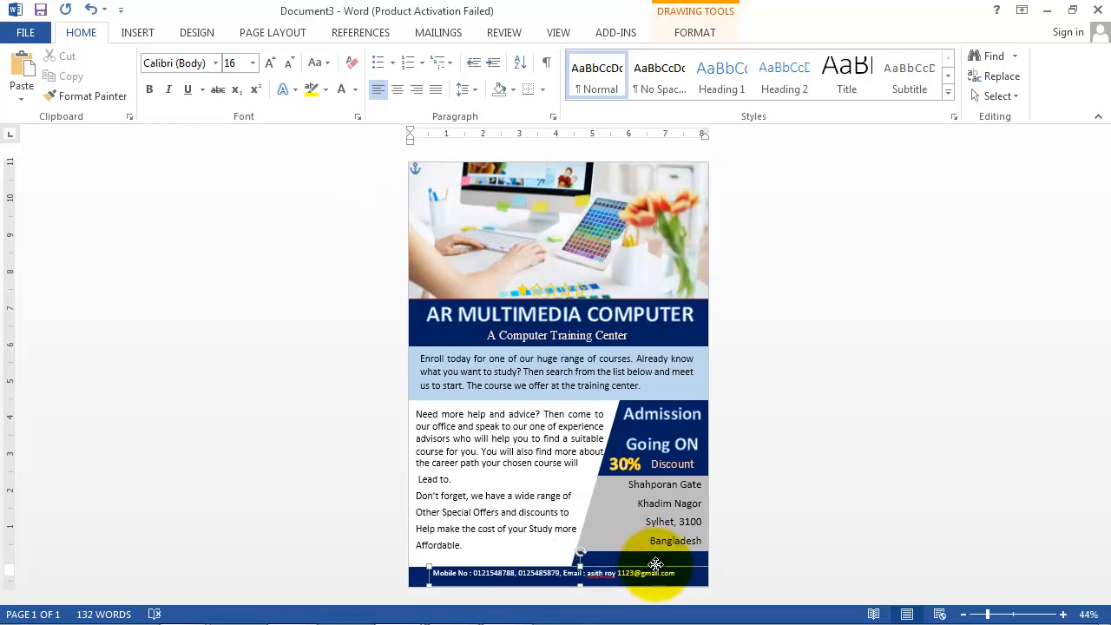
left_click(401, 92)
left_click_drag(654, 565, 632, 568)
left_click(793, 488)
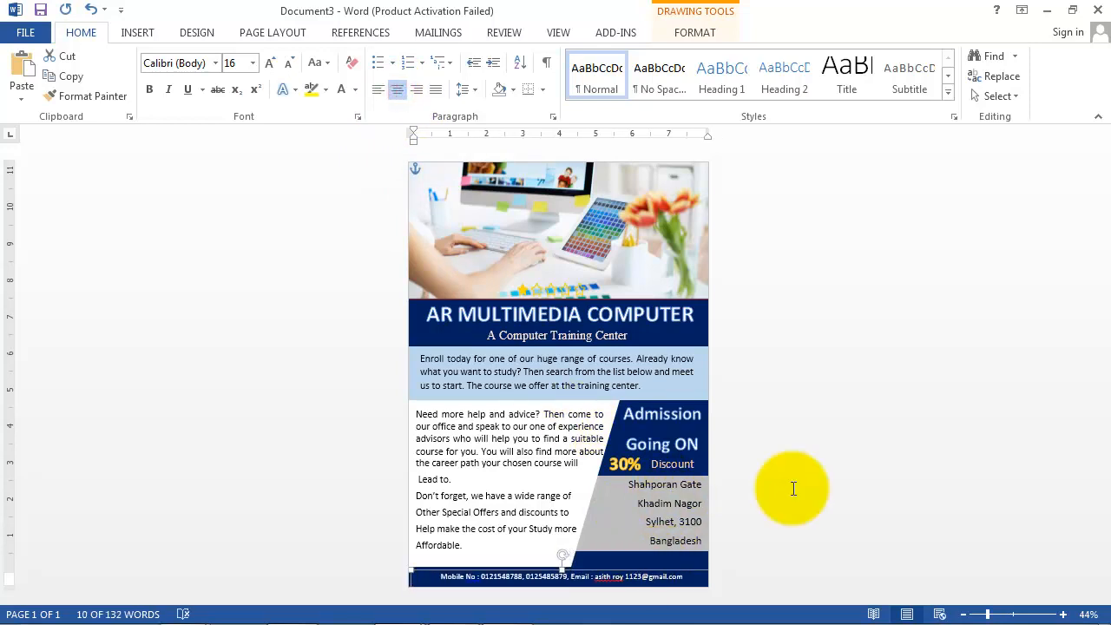
left_click(777, 490)
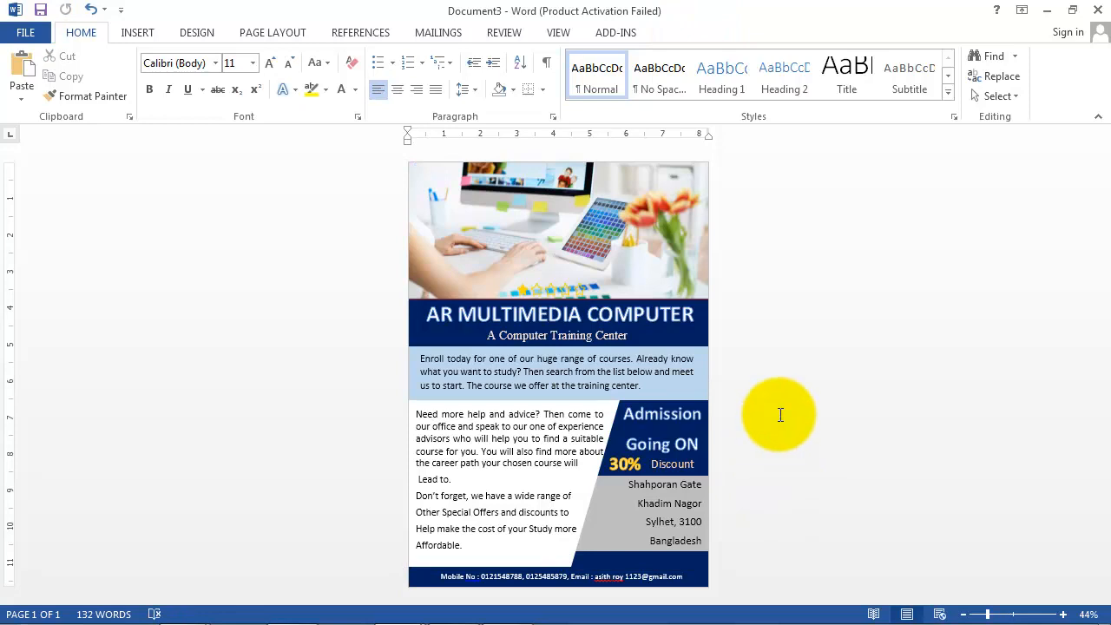
Step: Draw an oval circle on the right side of the header photo
left_click(136, 33)
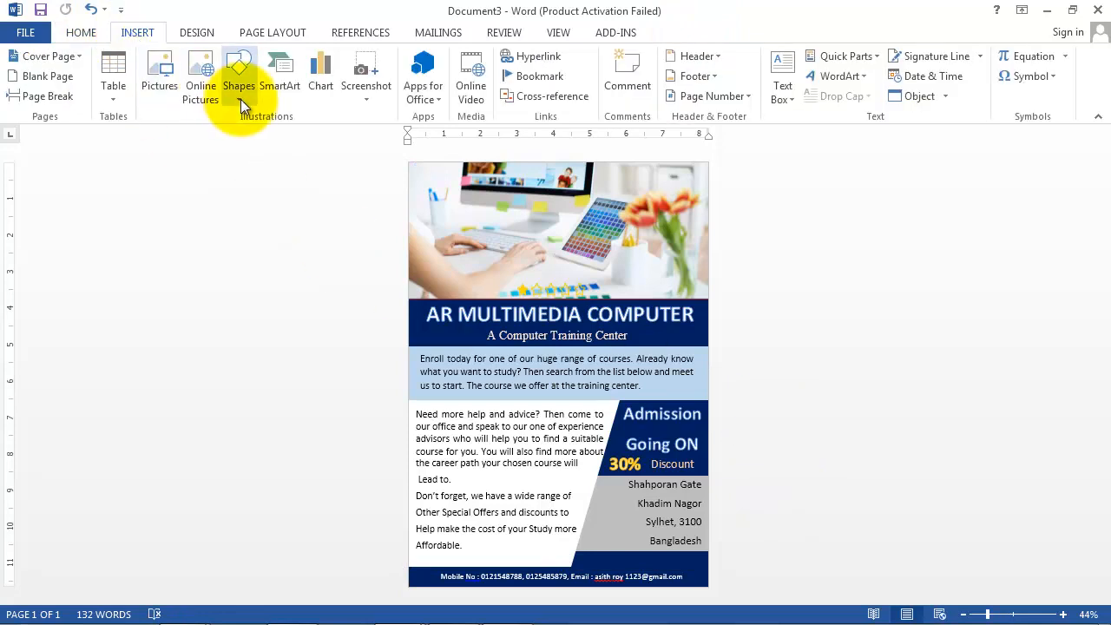
left_click(241, 99)
left_click(335, 134)
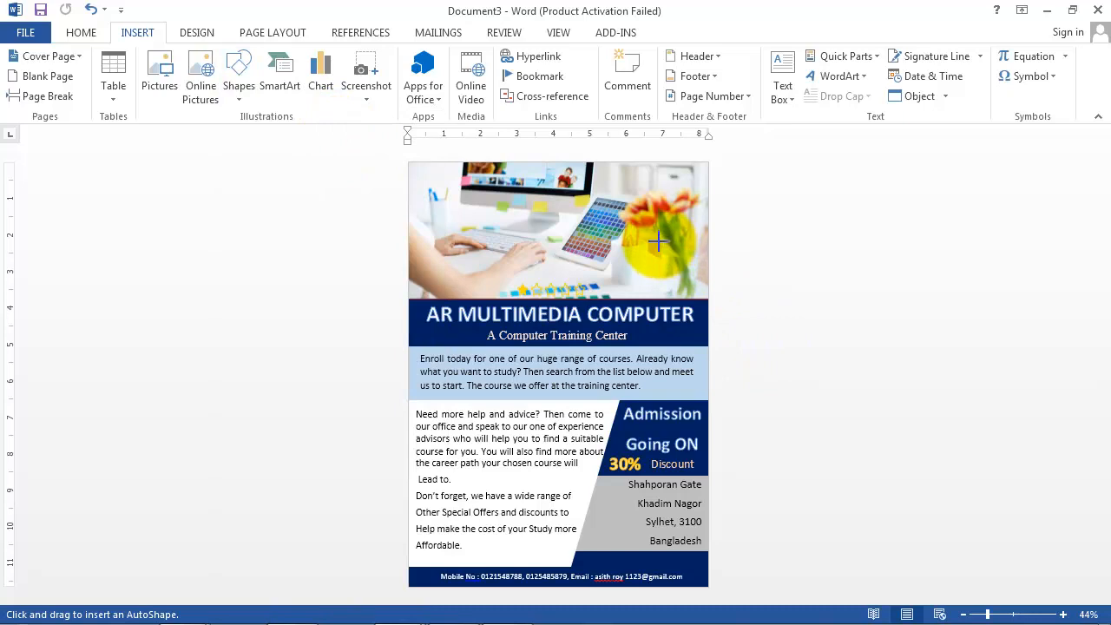
left_click_drag(659, 241, 706, 292)
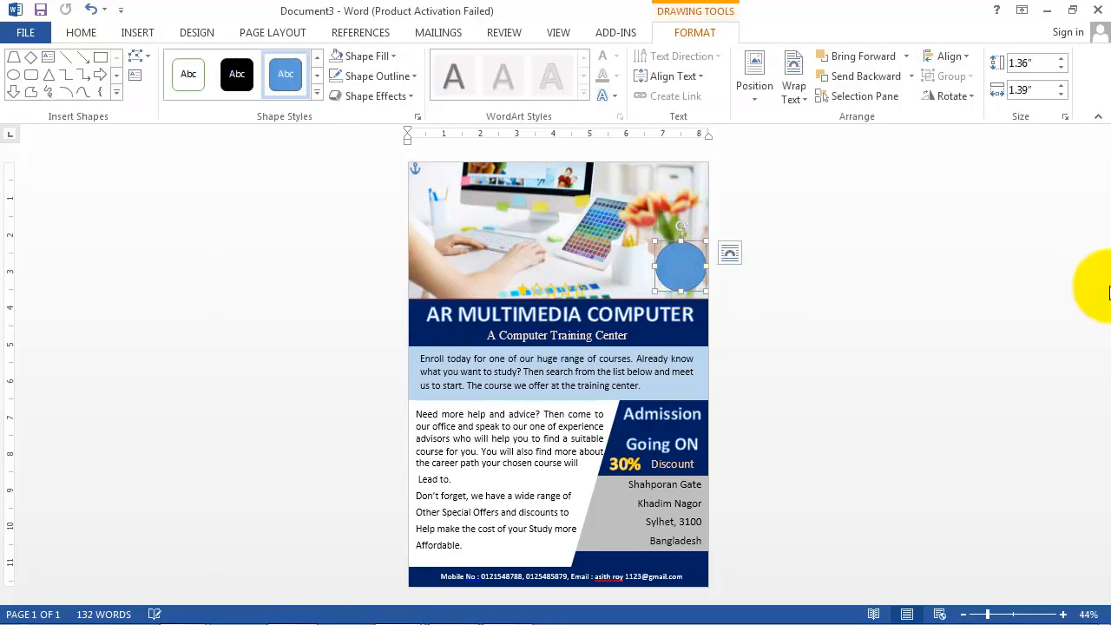
Step: Fill the circle with the AR Multimedia Logo Final1 picture
left_click(685, 36)
left_click(387, 58)
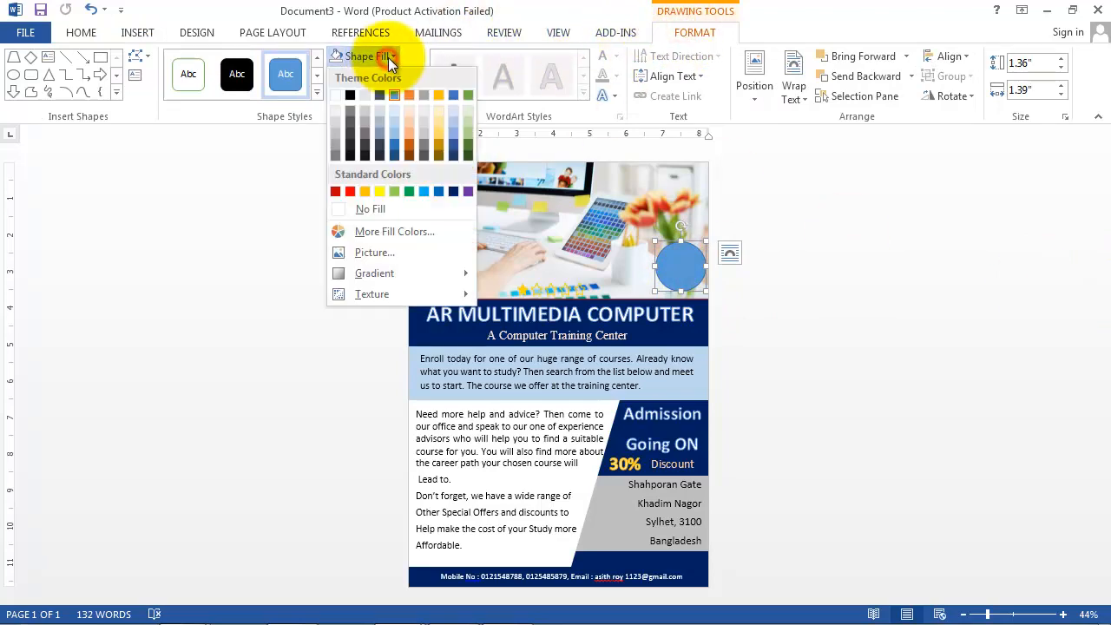
left_click(352, 251)
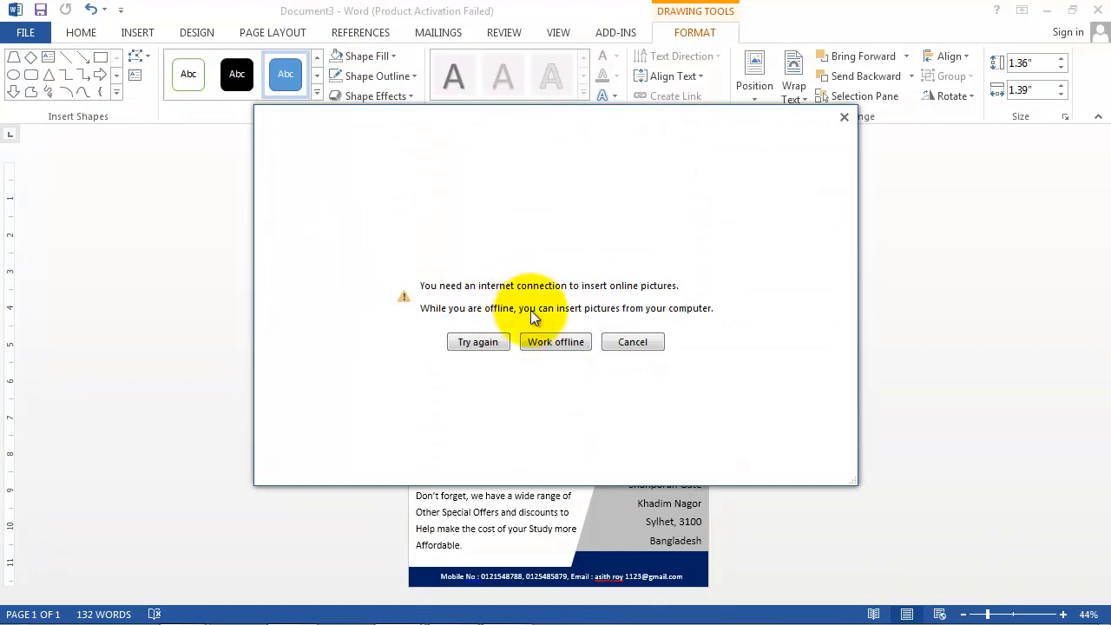
left_click(545, 341)
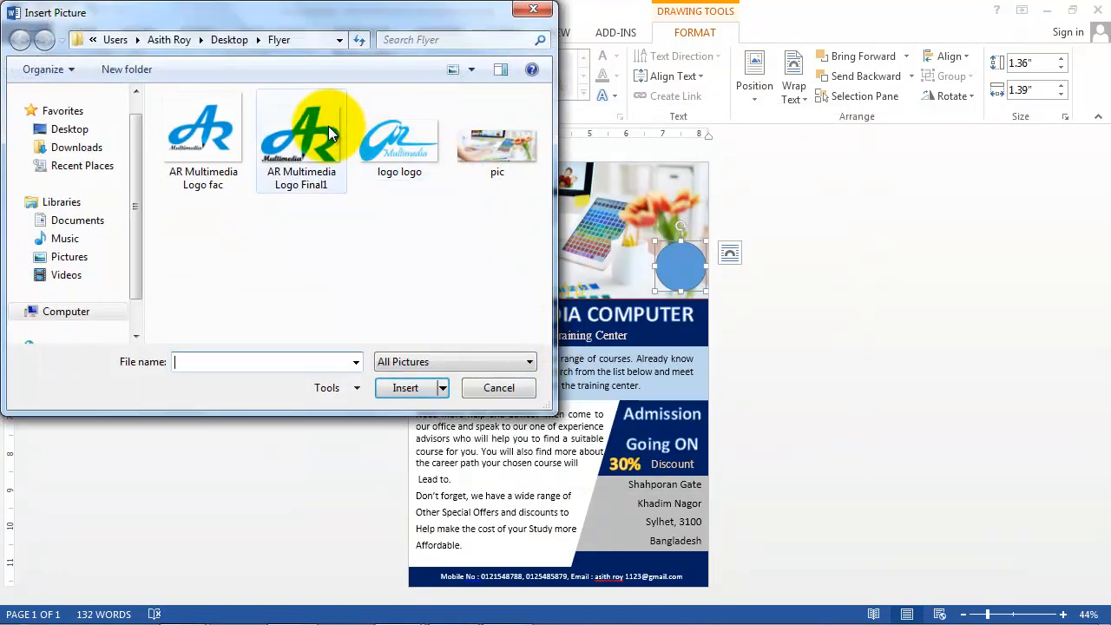
left_click(311, 149)
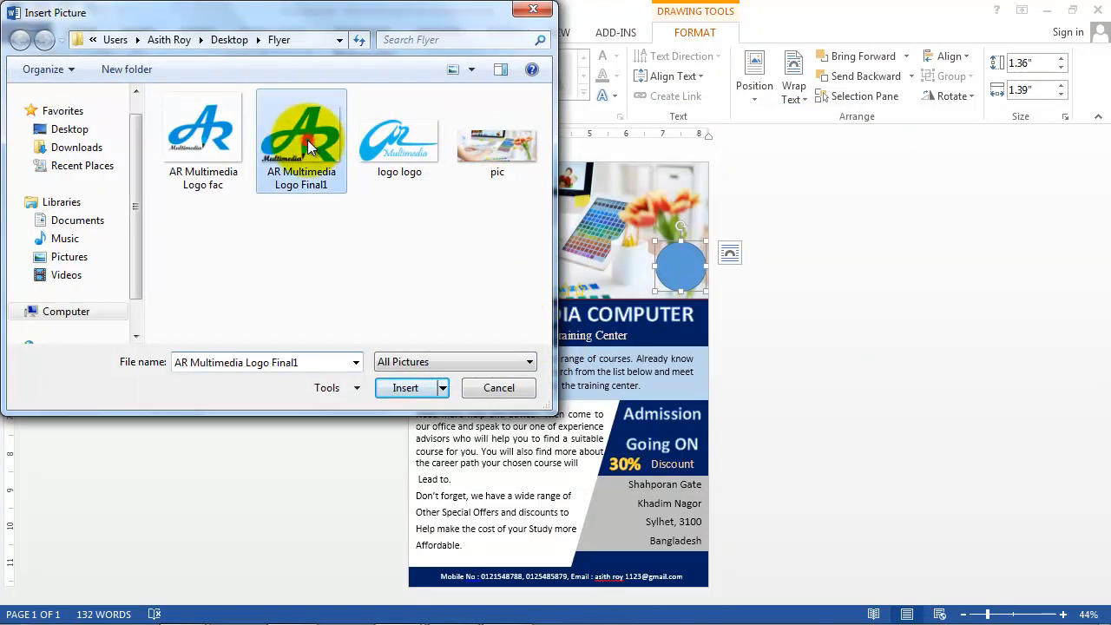
left_click(224, 139)
left_click(405, 387)
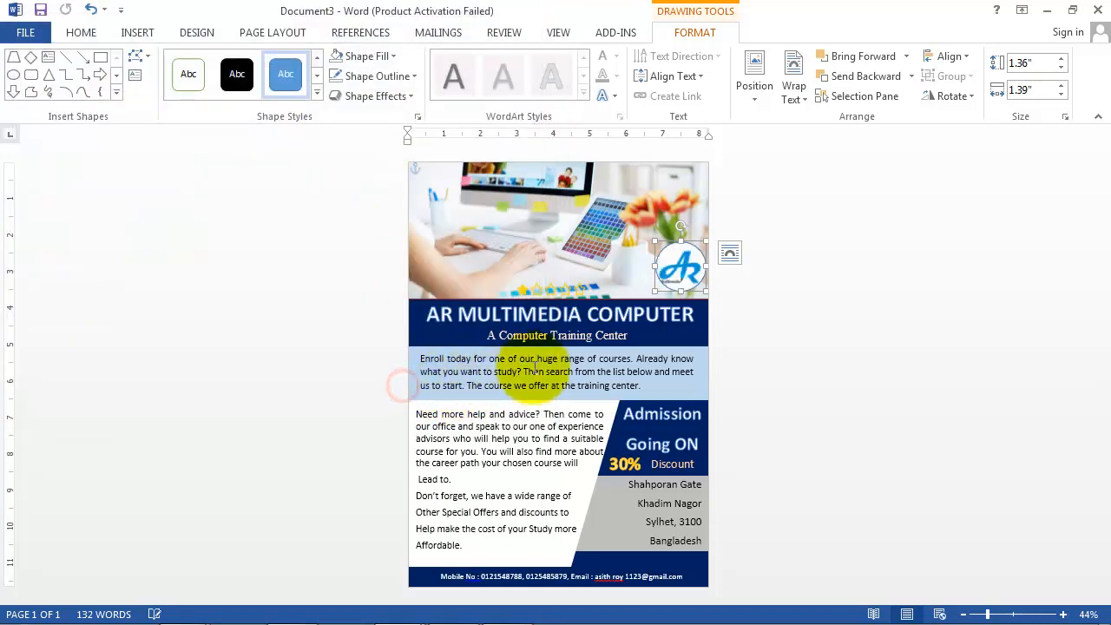
left_click(752, 269)
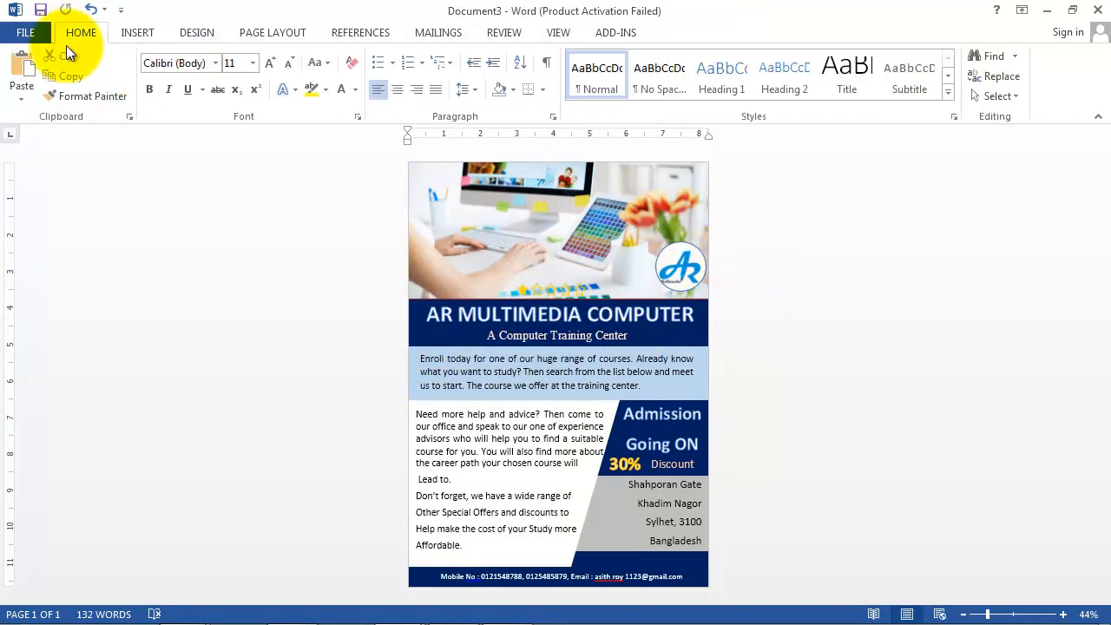
Step: Save the document as Word file 'MS Flyer design' in the Desktop folder
left_click(34, 41)
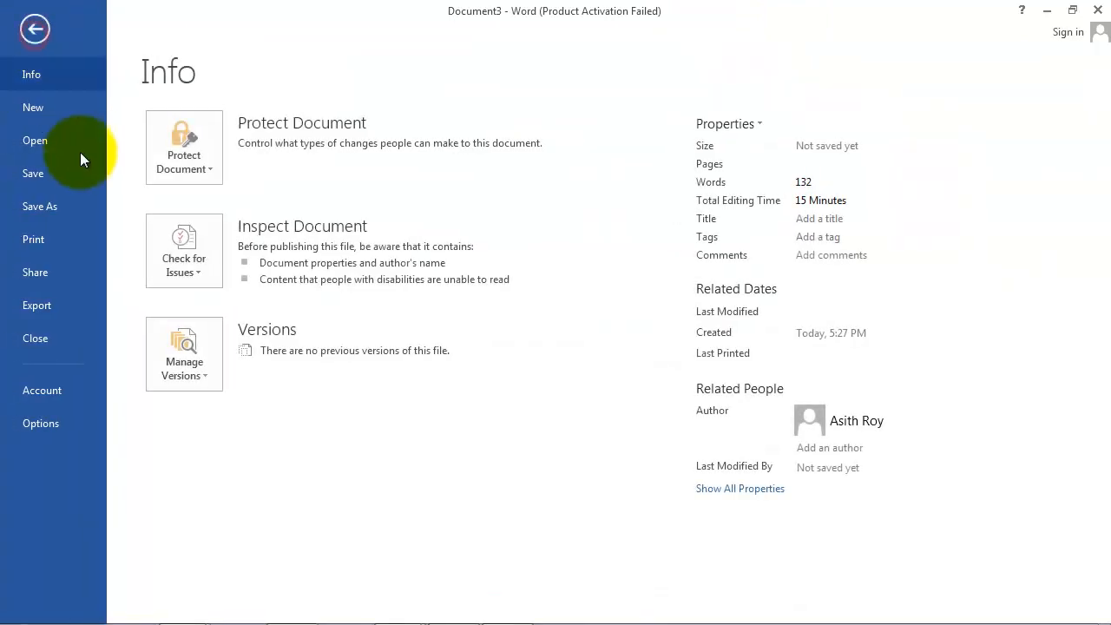
left_click(40, 173)
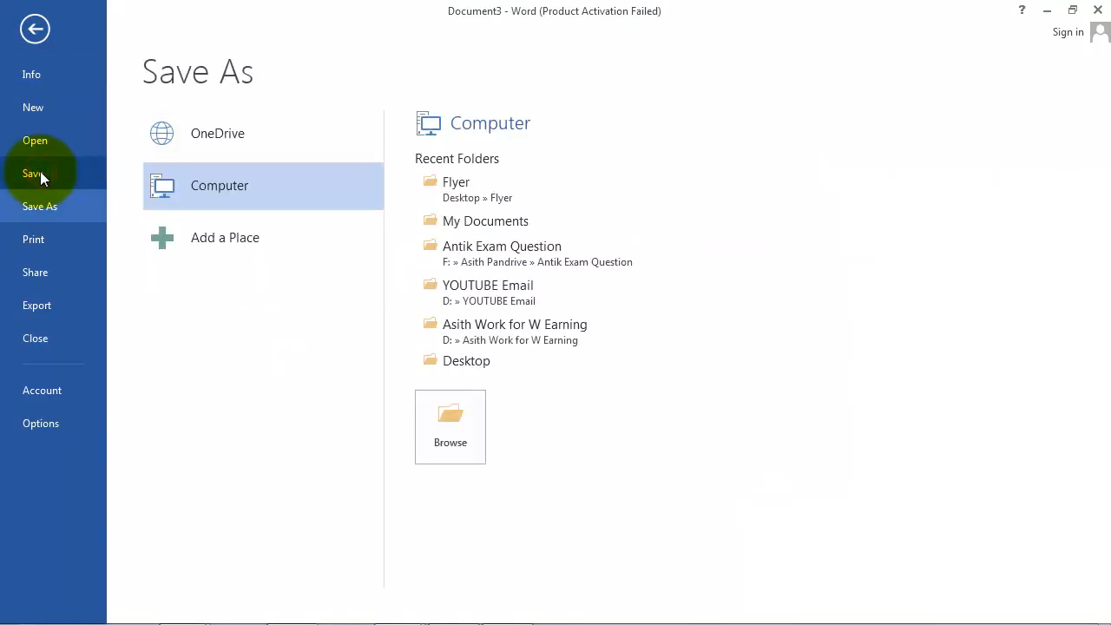
left_click(460, 360)
left_click_drag(385, 367, 269, 370)
type("MS Fly")
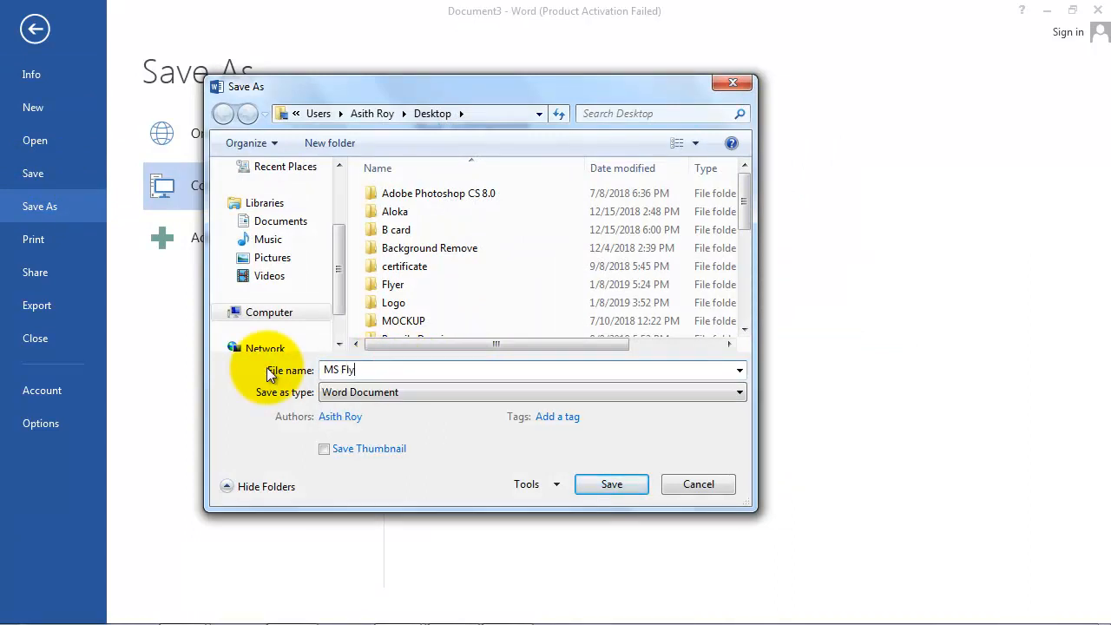
type("er design")
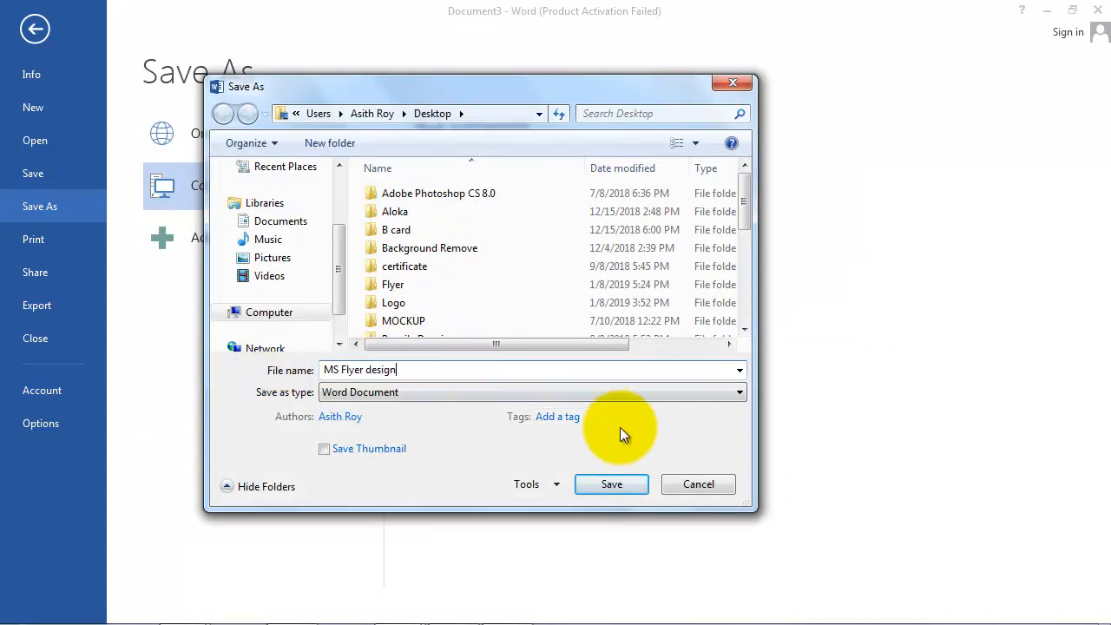
left_click(612, 484)
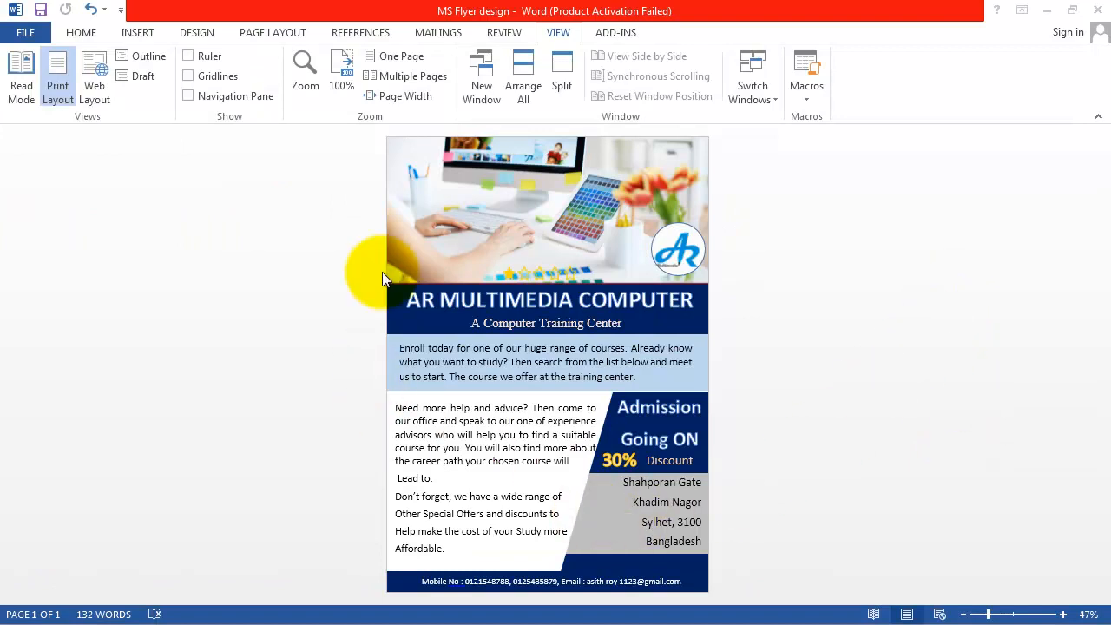